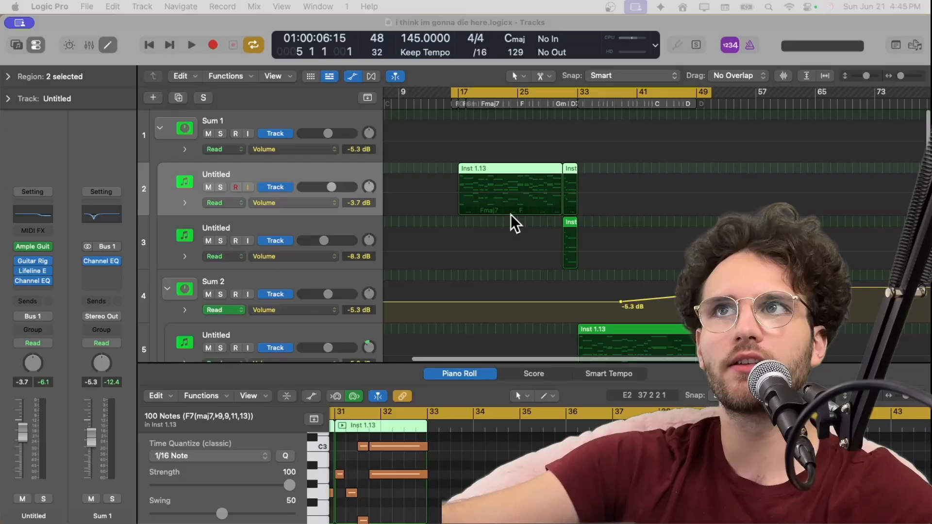
- Select the first Untitled instrument track under Sum 1 and place the playhead at bar 17
scroll(511, 214, down, 2)
click(337, 202)
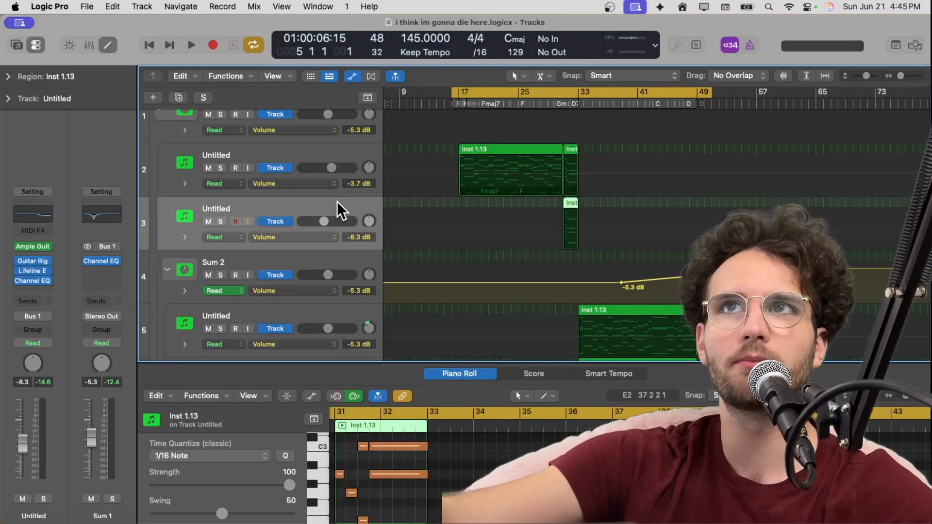
click(321, 155)
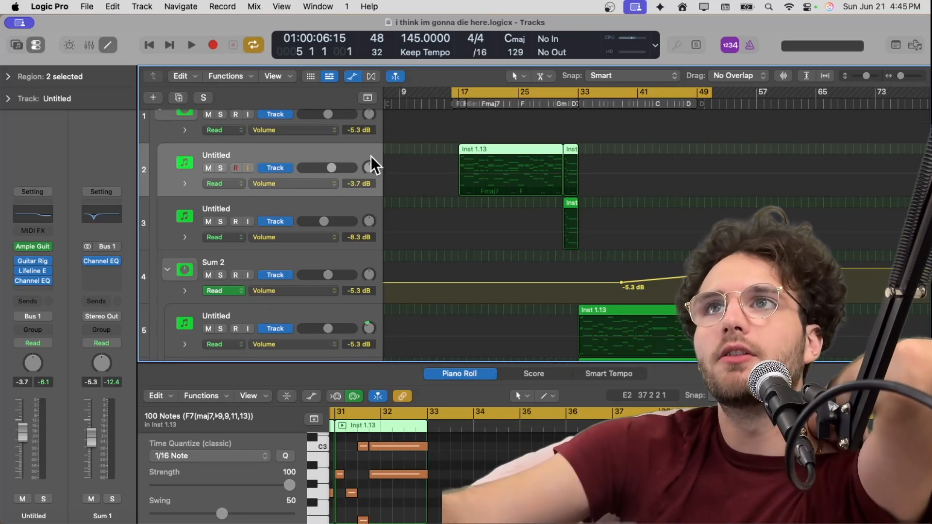
drag(510, 97, 452, 98)
scroll(427, 137, left, 2)
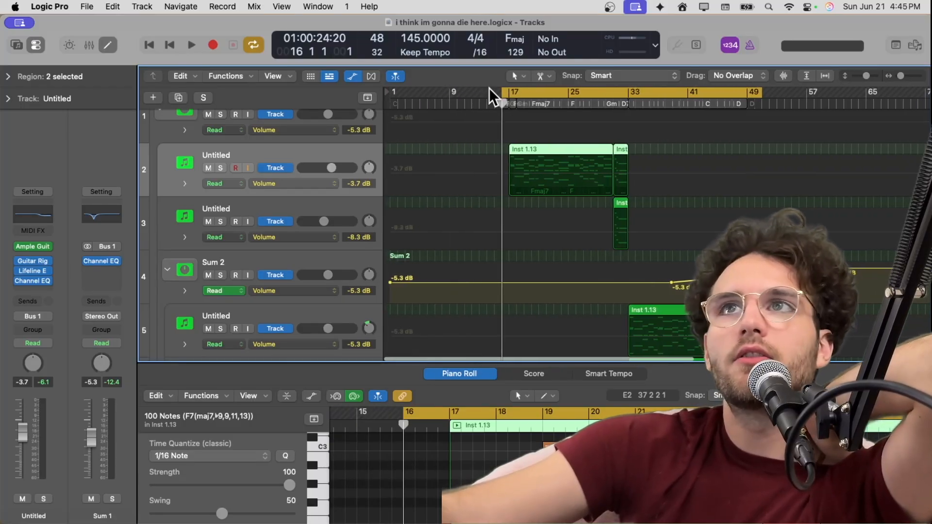
scroll(403, 224, down, 15)
scroll(399, 290, up, 15)
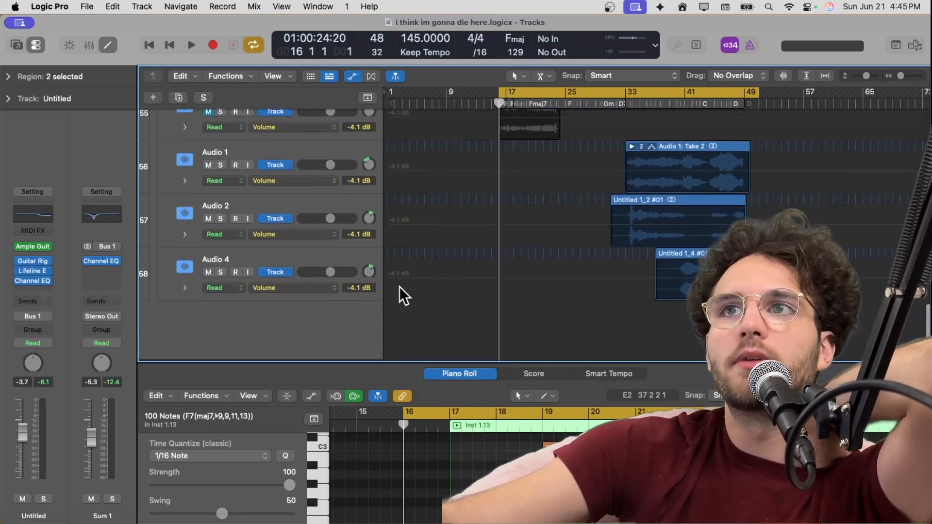
scroll(399, 287, right, 10)
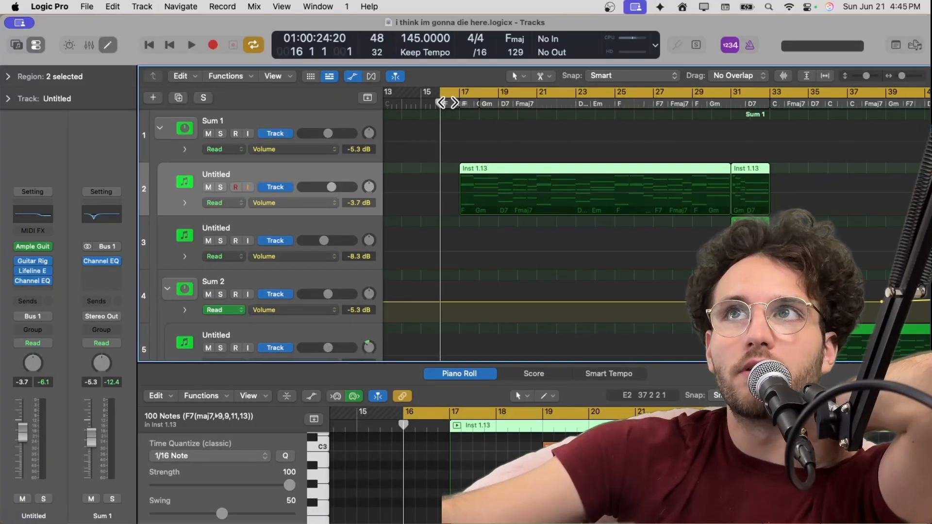
drag(443, 100, 462, 122)
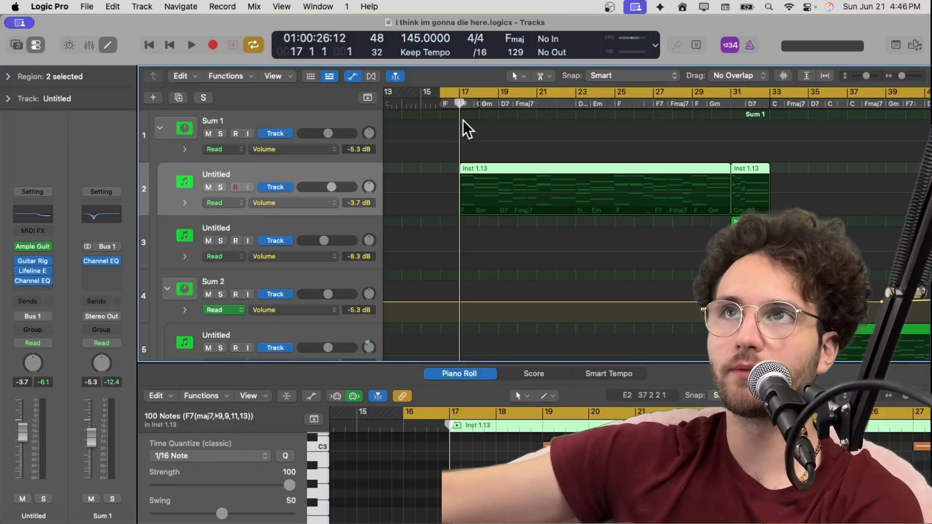
- Solo the first Untitled track under Sum 1 and view its Ample Guitar instrument
click(221, 187)
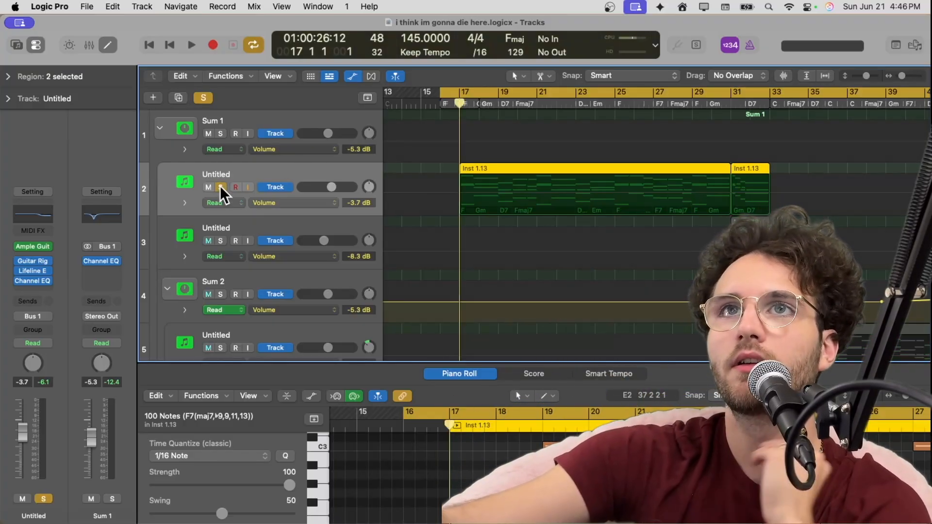
key(space)
key(space)
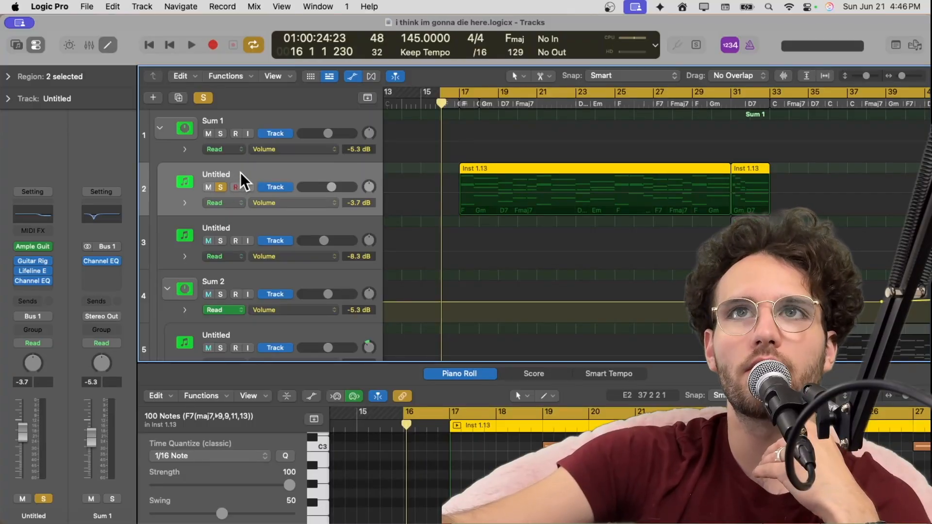
click(33, 247)
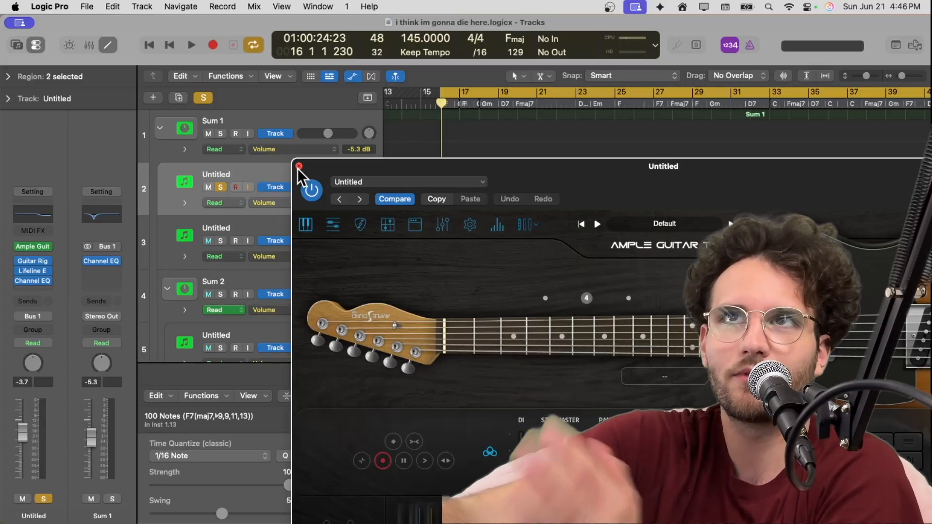
click(298, 167)
- Play the soloed guitar track from bar 16 while examining its Inst 1.13 region and notes up close
scroll(457, 174, up, 3)
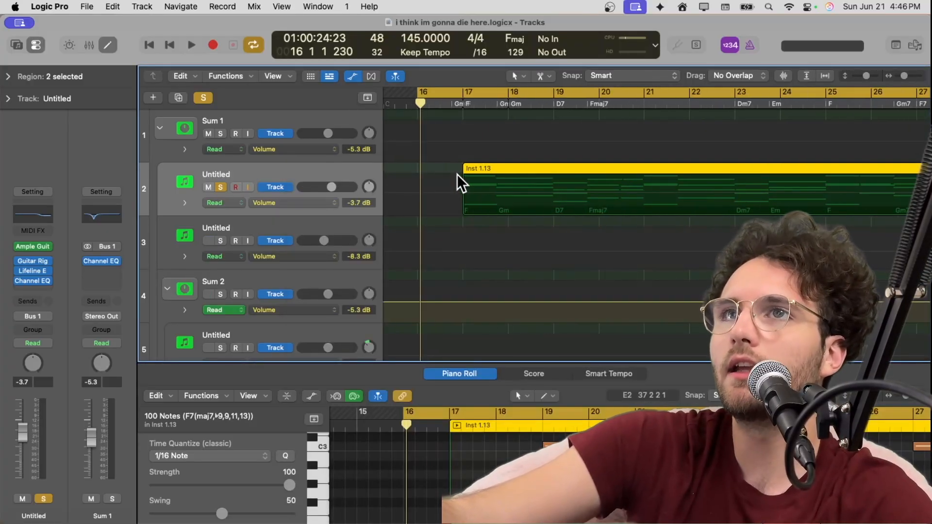
scroll(457, 174, down, 3)
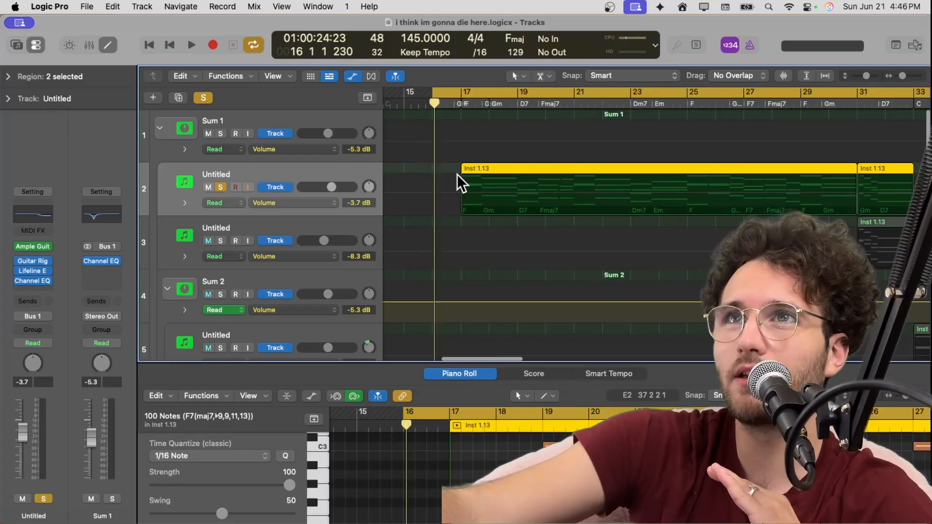
scroll(457, 174, up, 3)
scroll(467, 195, right, 1)
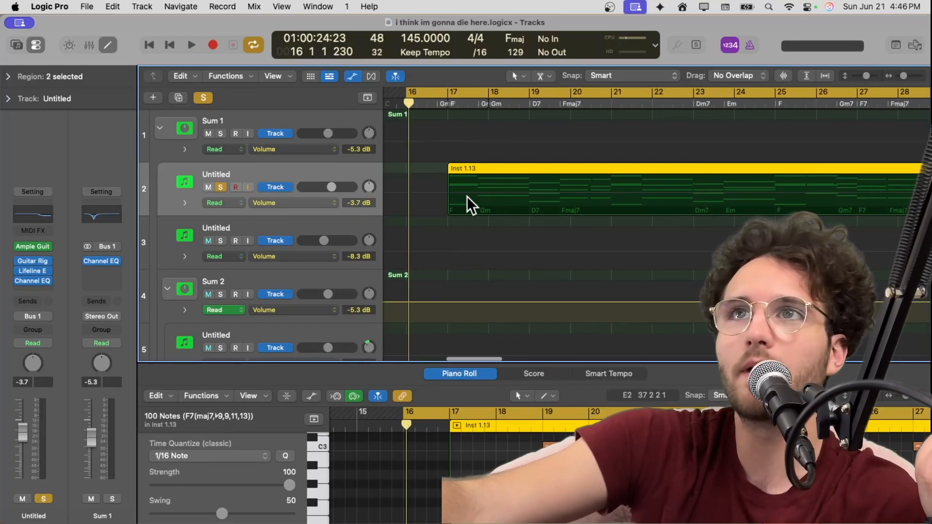
key(space)
scroll(467, 196, up, 2)
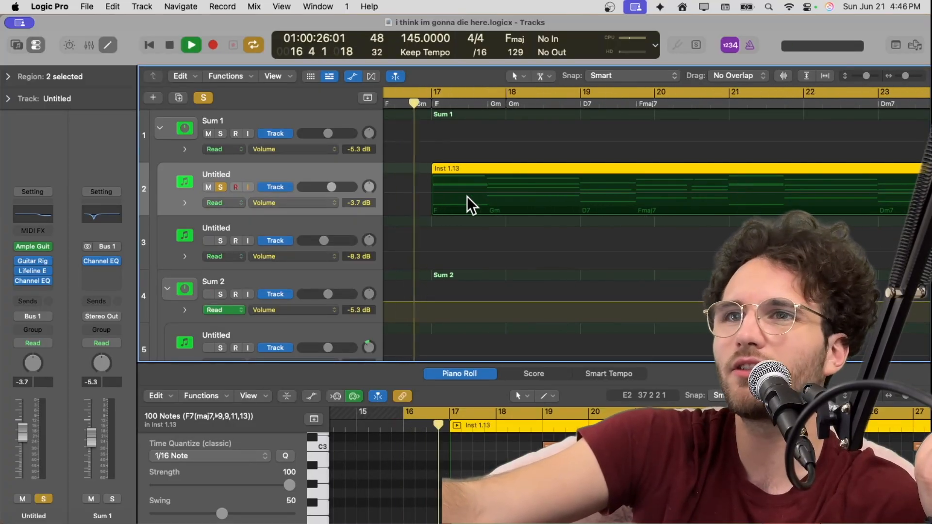
scroll(517, 443, up, 5)
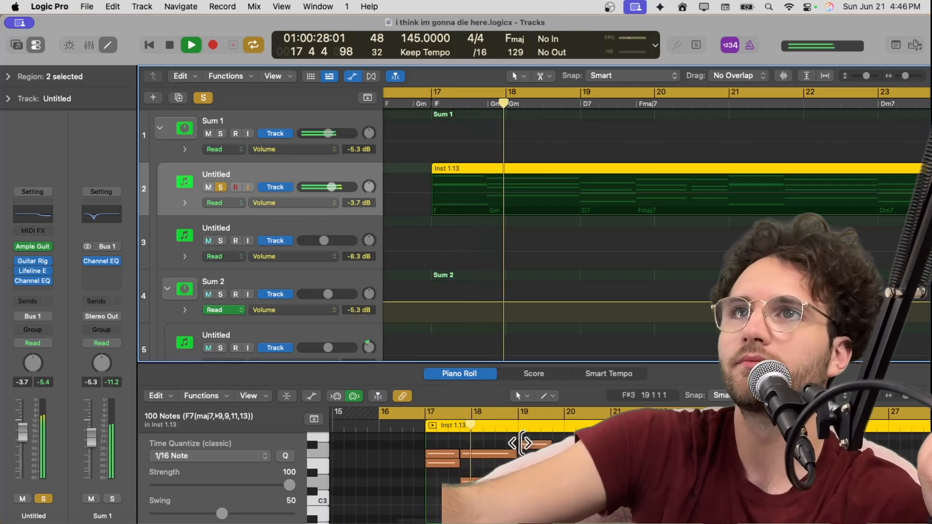
scroll(583, 235, down, 3)
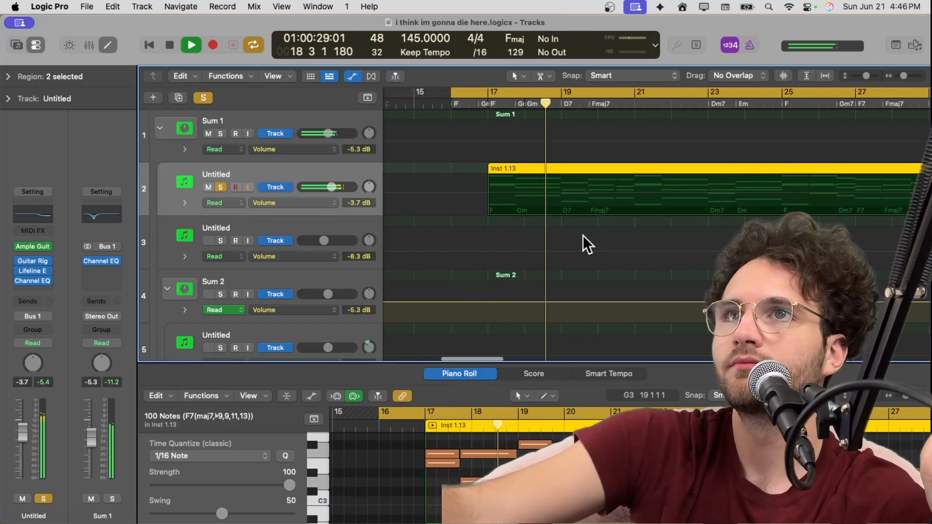
key(space)
- View the soloed guitar track's Guitar Rig, Lifeline Expanse and Channel EQ effects one after another
click(33, 262)
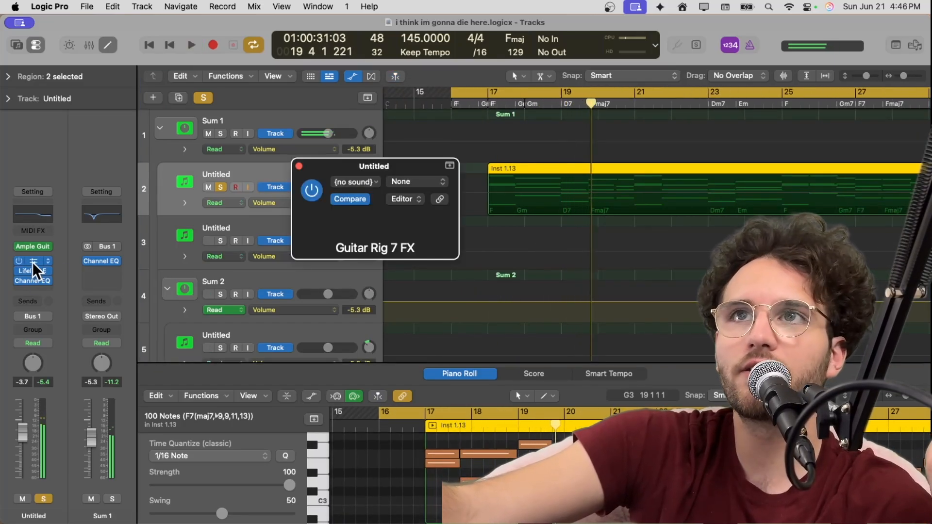
drag(572, 194, 440, 60)
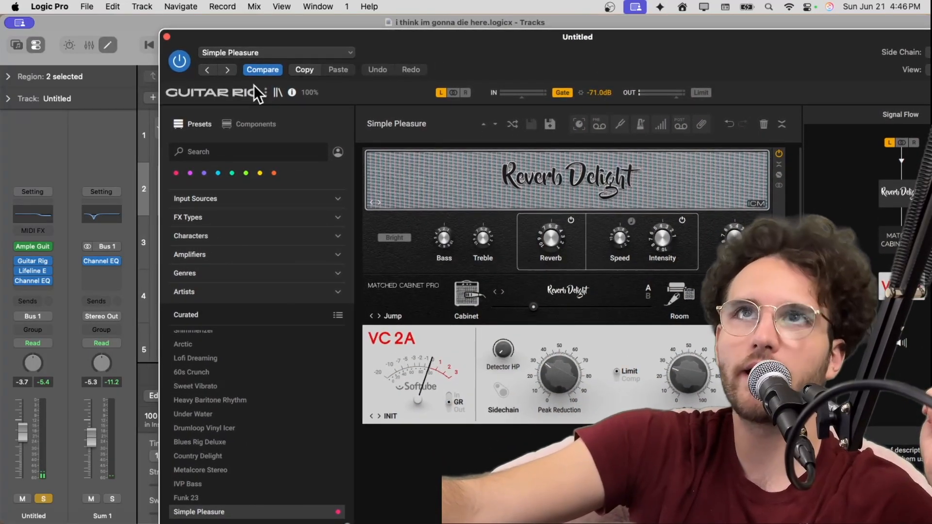
click(167, 36)
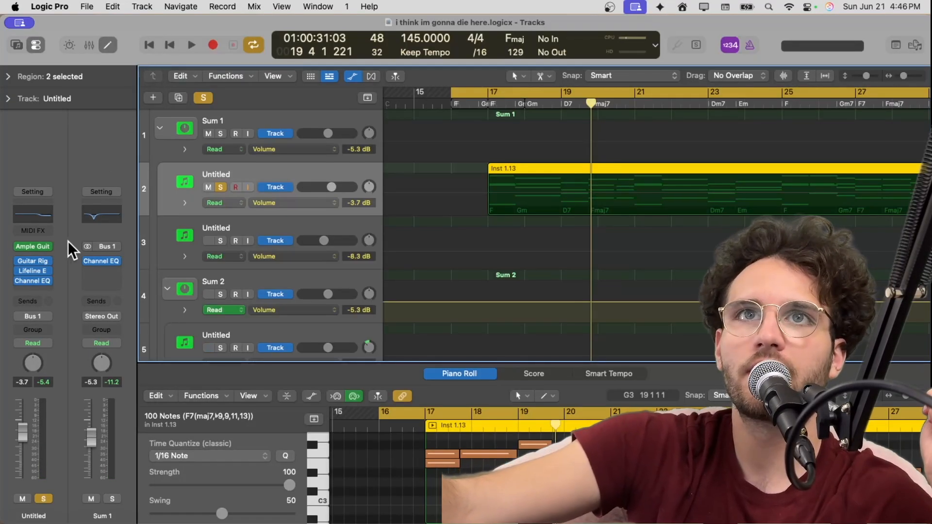
click(36, 271)
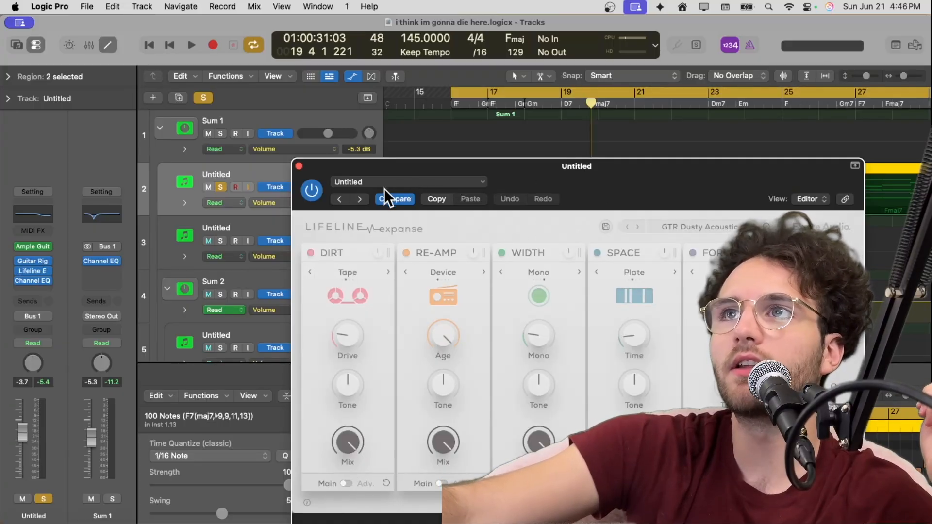
click(299, 166)
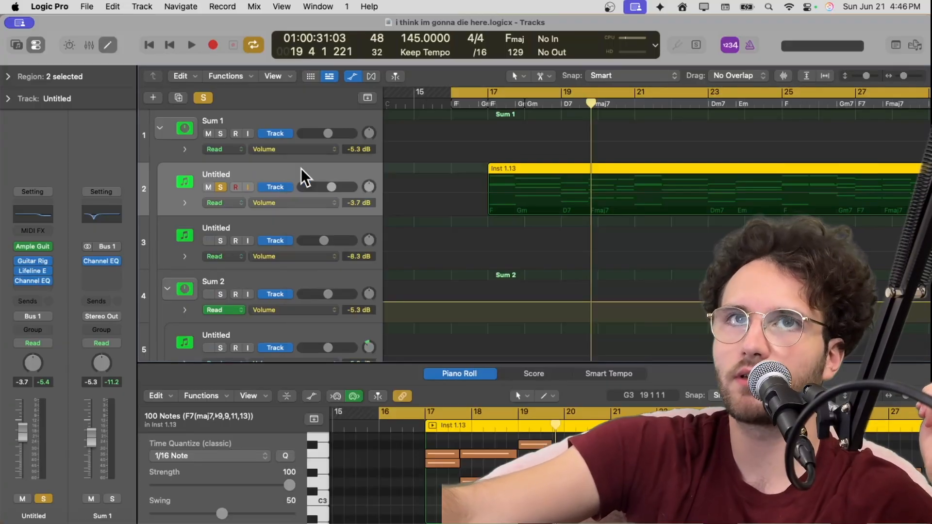
click(34, 280)
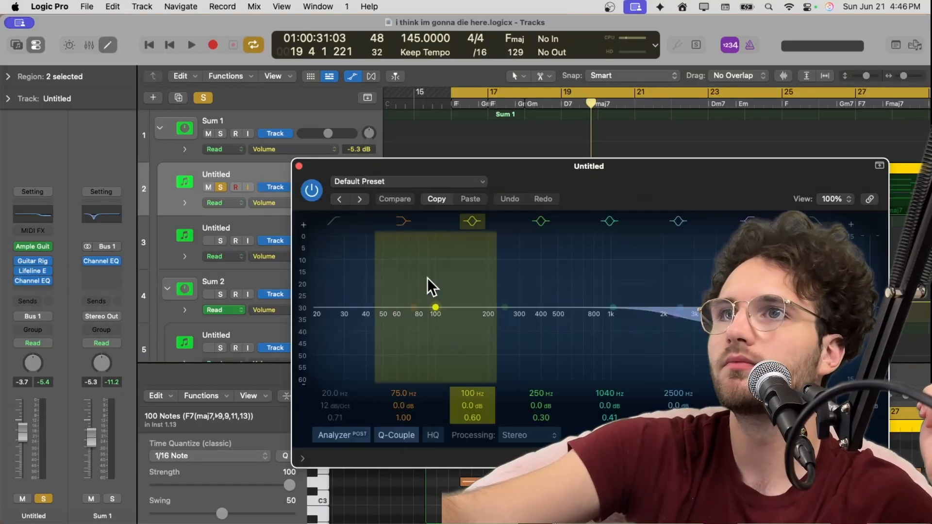
click(299, 167)
- Play the soloed guitar track from bar 16 while looking over the Rock Test 1, bass and vocal tracks
key(space)
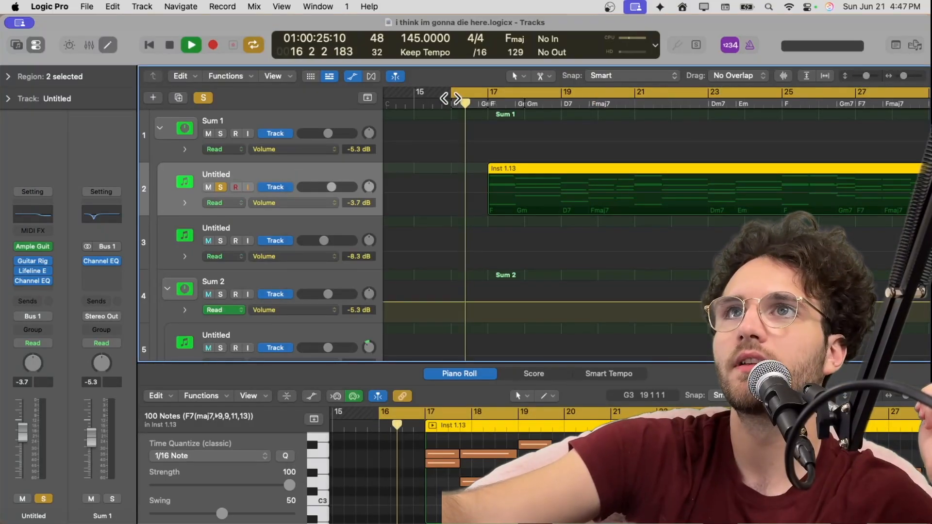
scroll(458, 99, down, 8)
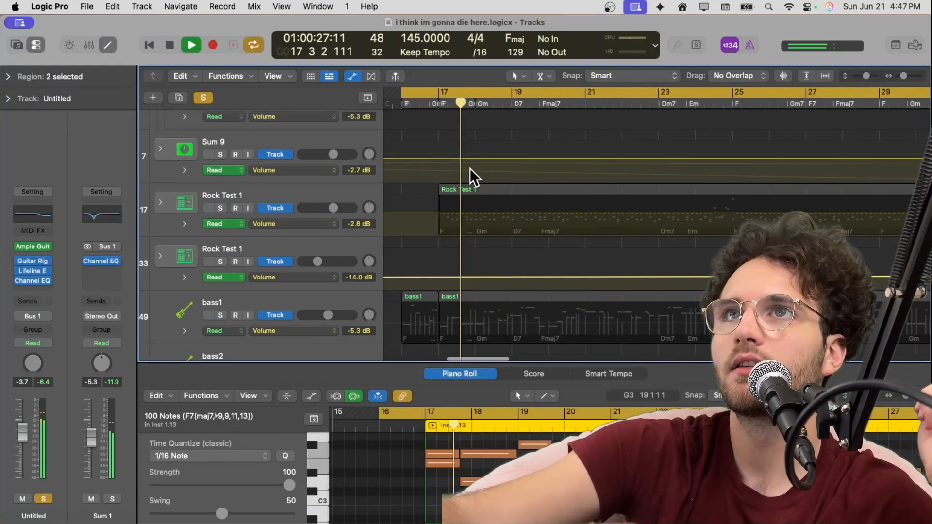
scroll(470, 168, down, 3)
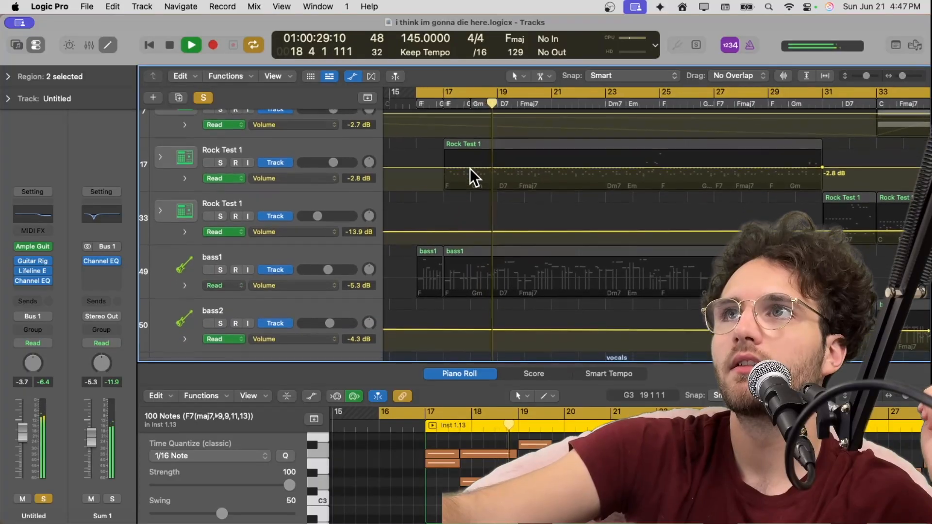
scroll(470, 168, down, 3)
scroll(469, 174, up, 3)
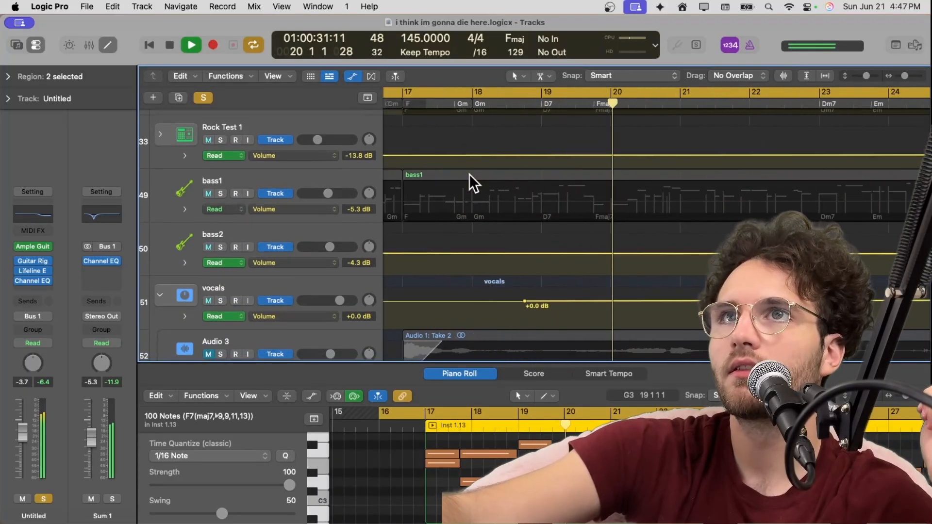
scroll(469, 175, left, 3)
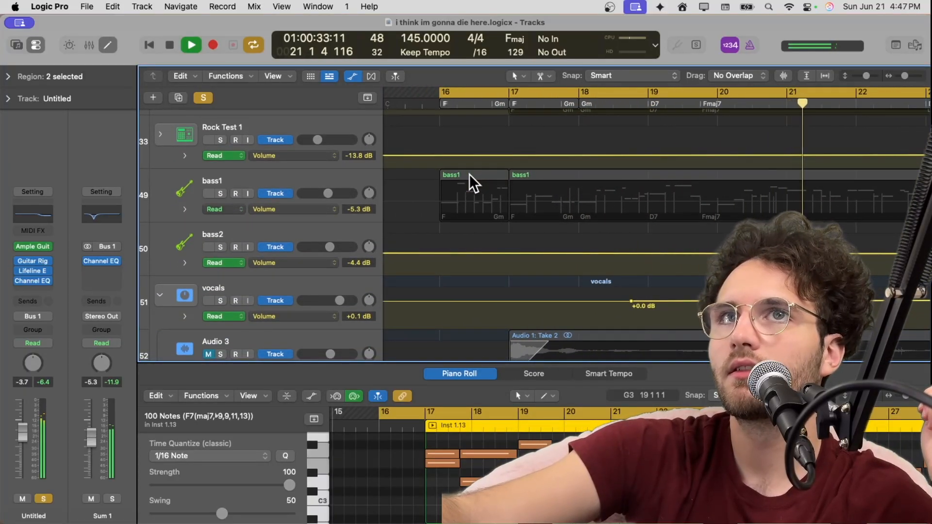
scroll(469, 174, down, 3)
scroll(469, 173, up, 5)
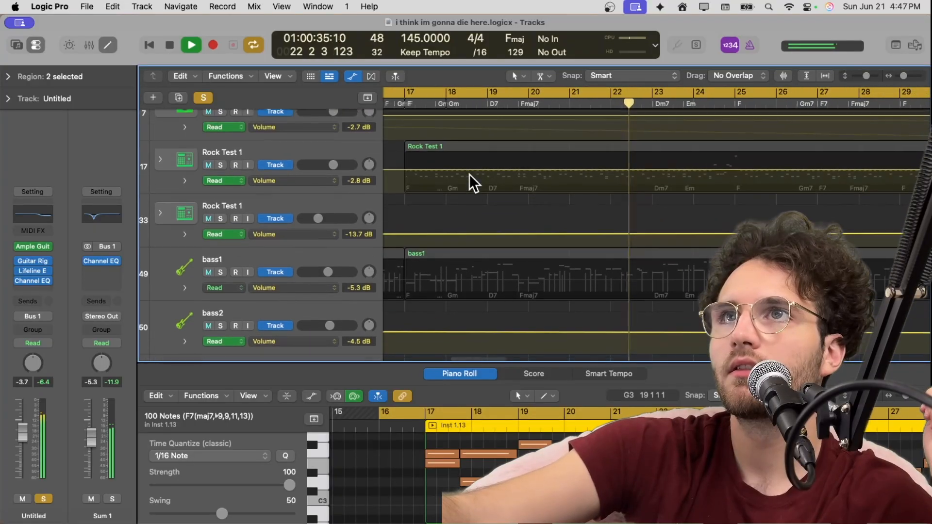
scroll(469, 175, up, 5)
key(space)
- Turn off the guitar track's solo and play the full mix with the bass1 track selected
scroll(347, 198, up, 4)
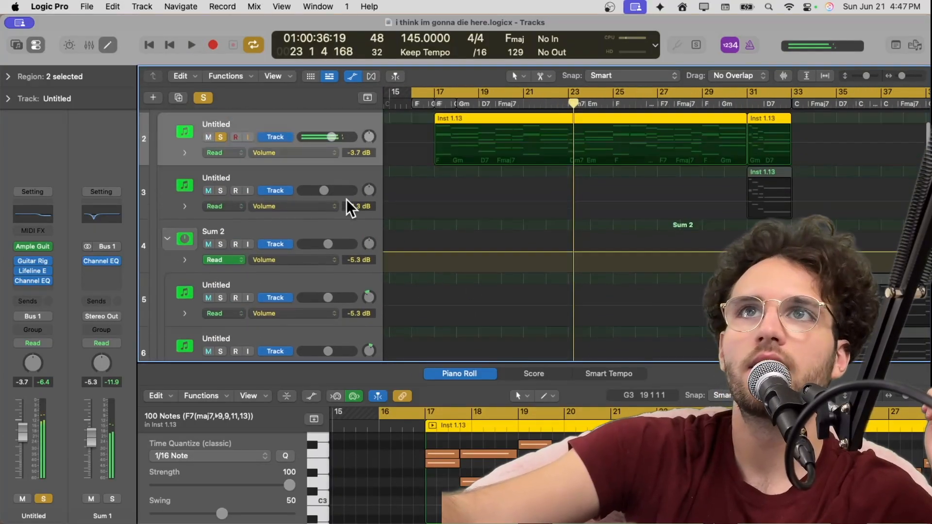
click(221, 187)
scroll(434, 191, down, 20)
key(space)
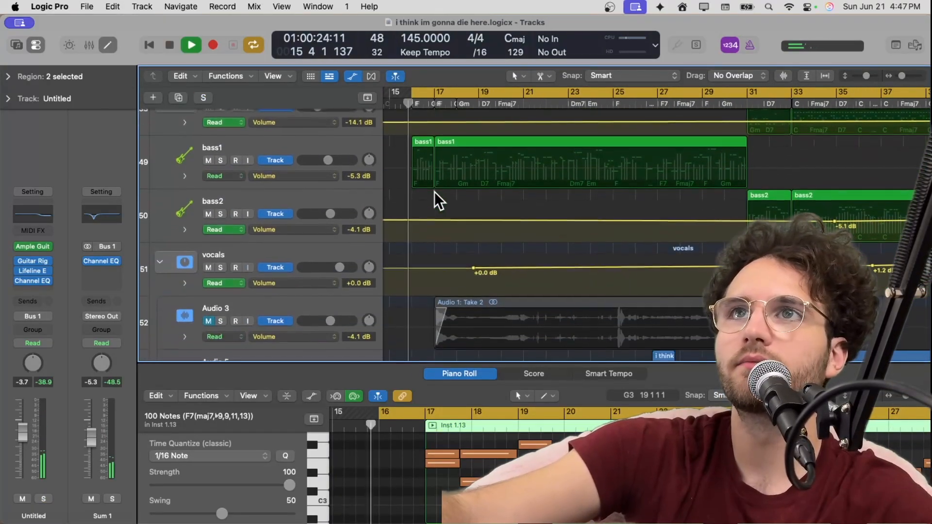
scroll(434, 192, up, 4)
click(302, 160)
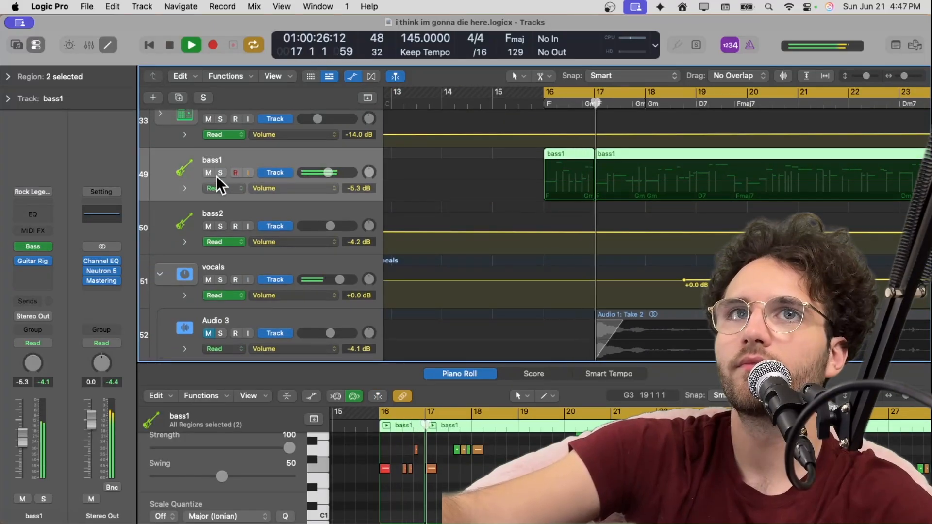
key(space)
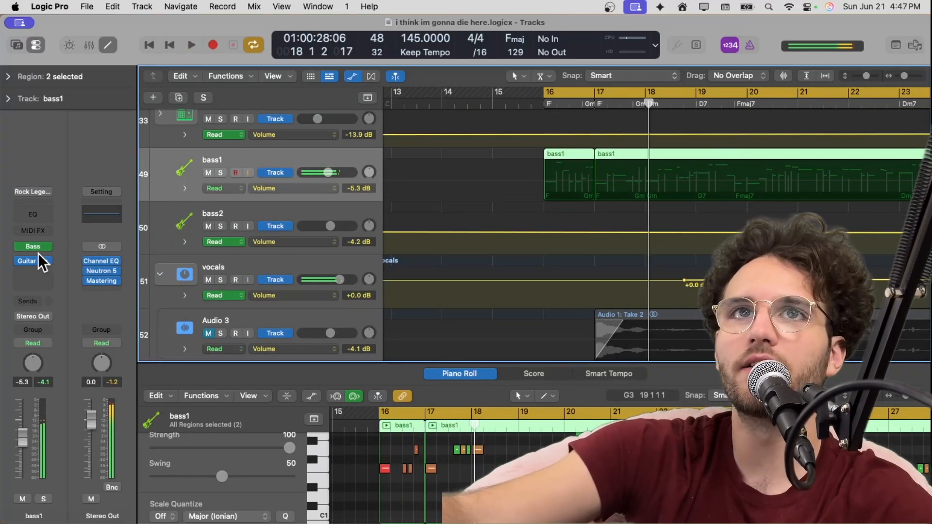
- View the Bass instrument and the Guitar Rig effect on the bass1 track
click(33, 248)
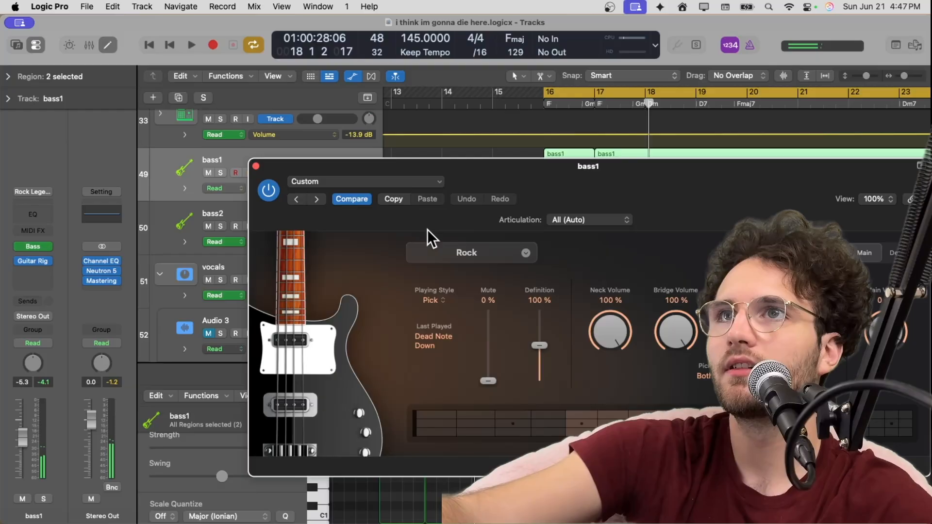
click(255, 167)
click(37, 260)
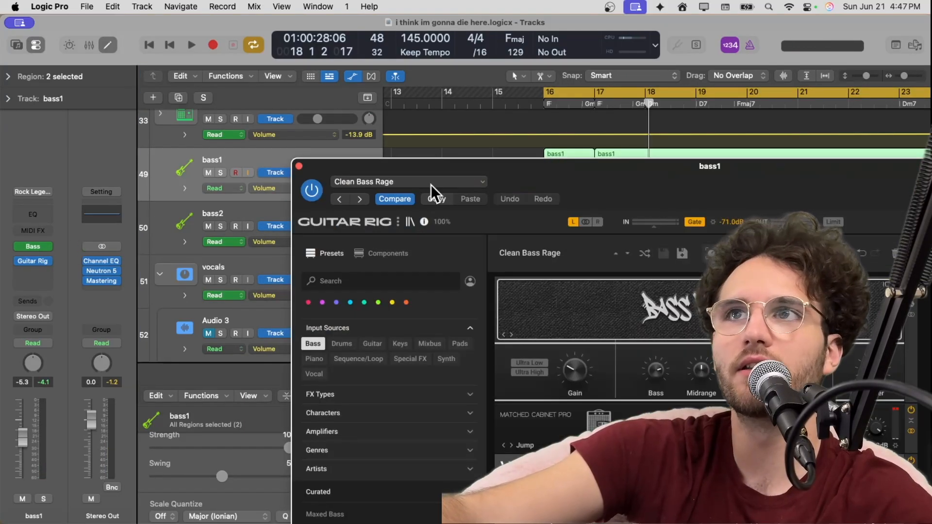
drag(630, 181, 534, 68)
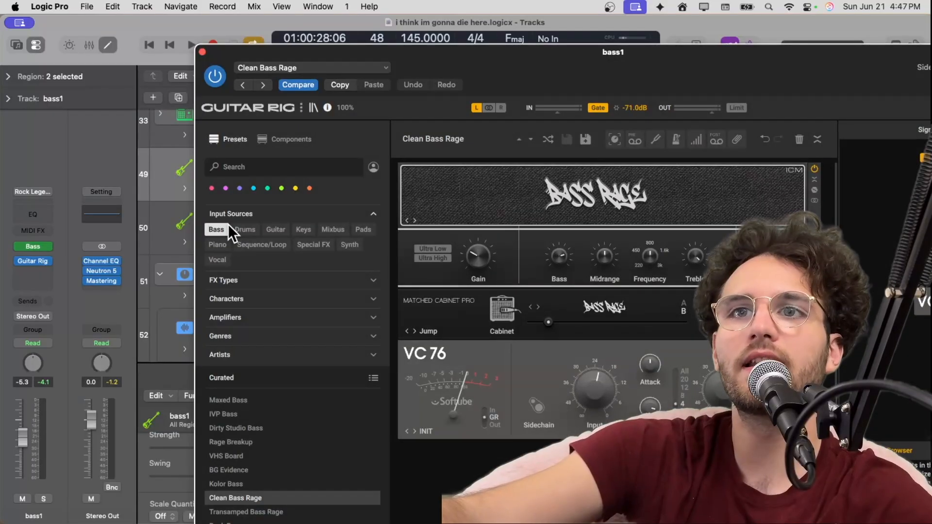
click(203, 52)
- Play the mix from bar 16 while looking over the bass, vocals and vocal audio tracks, and stop it near bar 22
key(space)
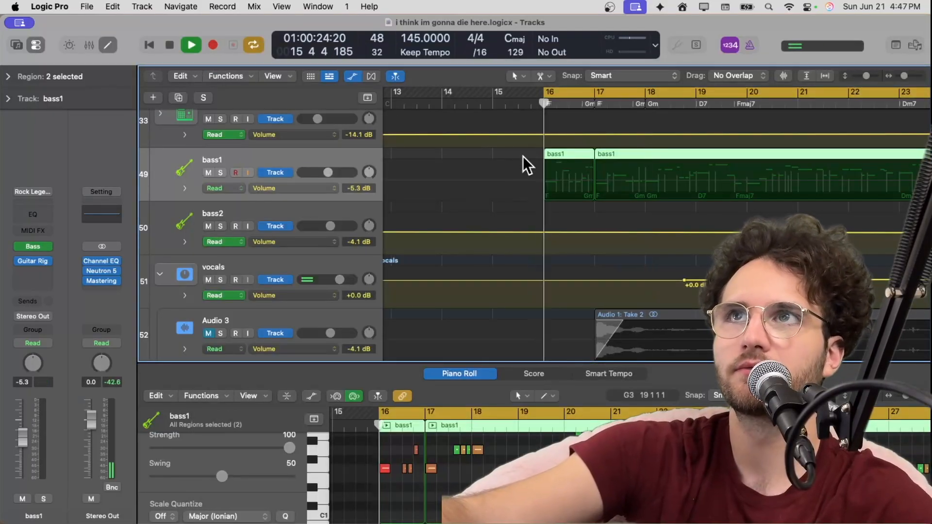
key(super+Left)
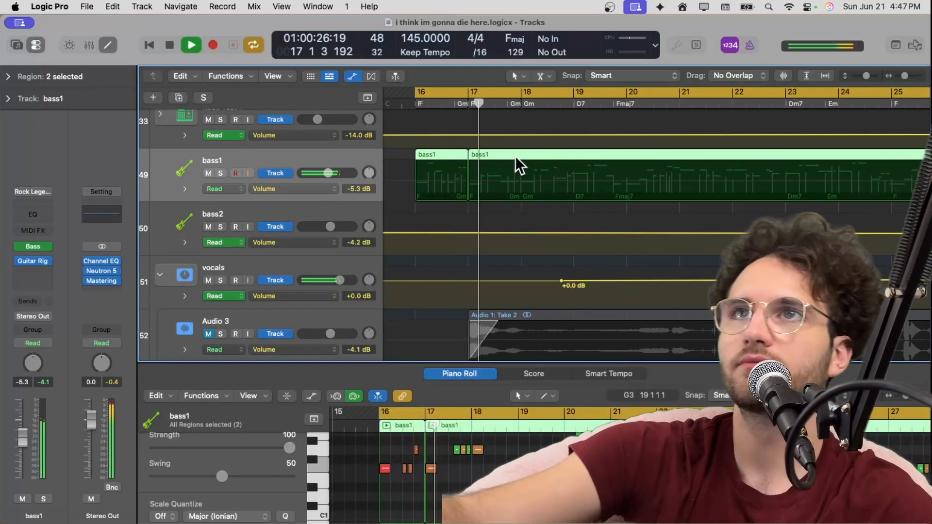
scroll(515, 156, down, 5)
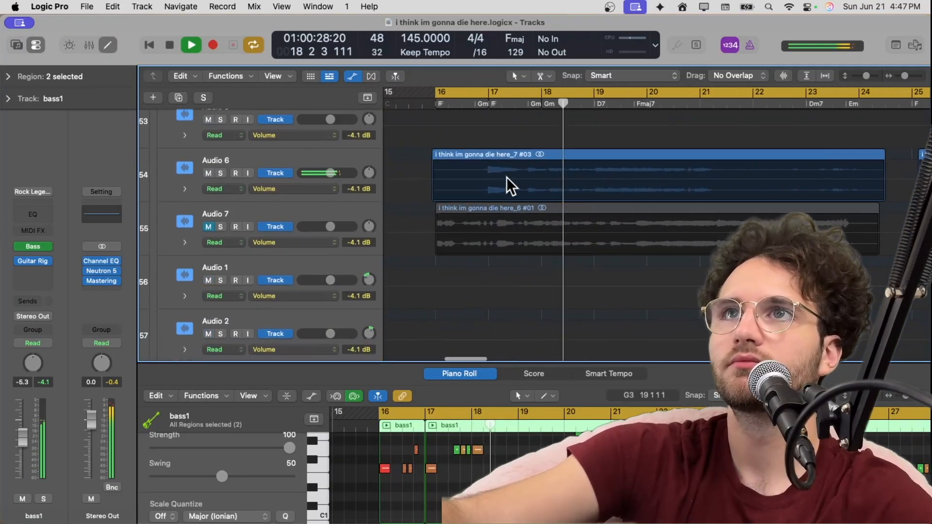
scroll(488, 228, down, 2)
scroll(491, 236, up, 5)
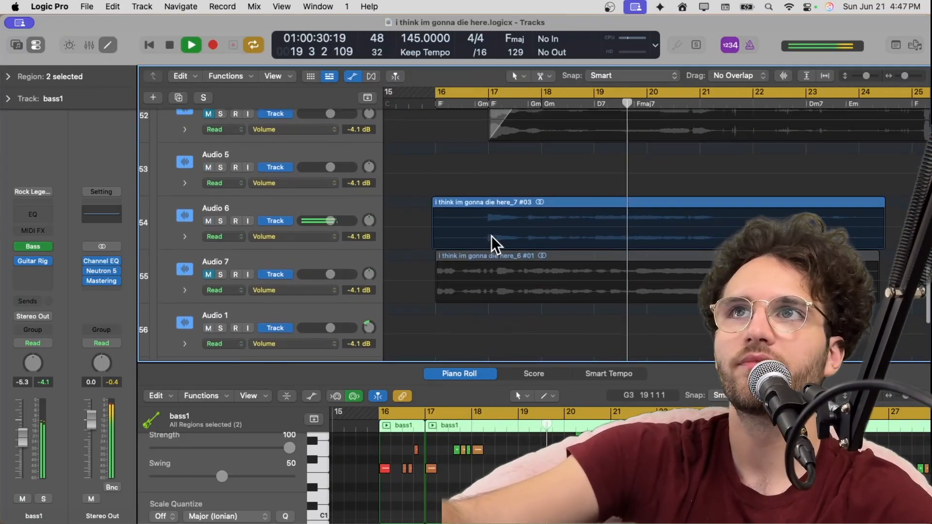
scroll(492, 236, down, 2)
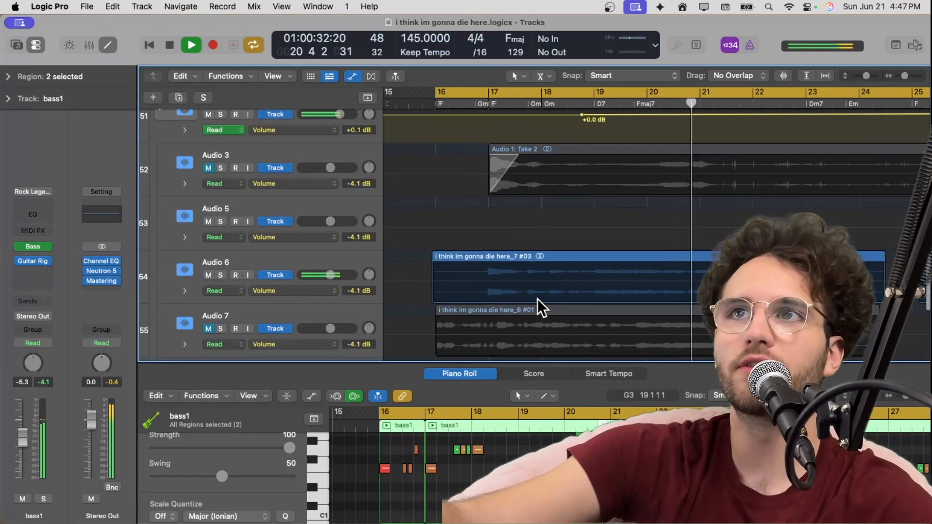
scroll(537, 299, right, 3)
scroll(538, 298, down, 2)
key(space)
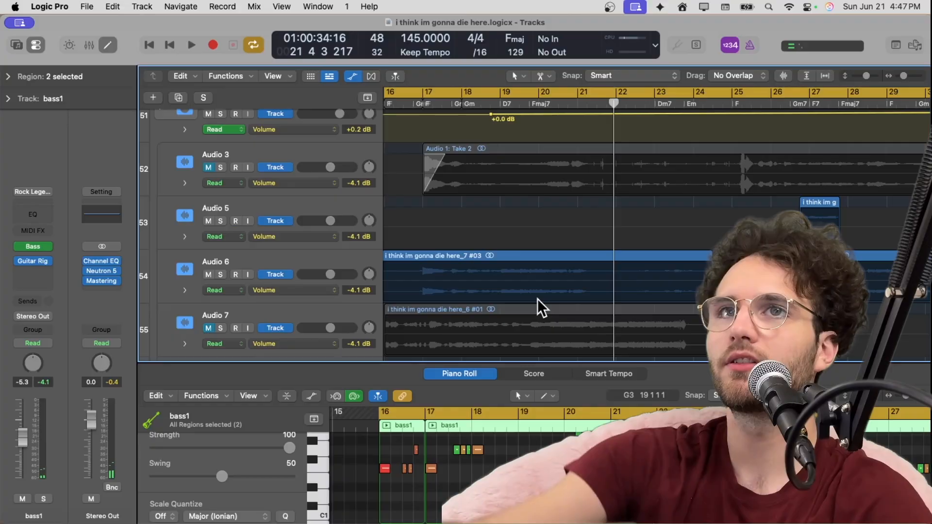
- Set the cycle range to bars 25 to 33 and play it with the Audio 6 vocal track soloed for a moment
scroll(442, 216, down, 1)
scroll(442, 217, left, 1)
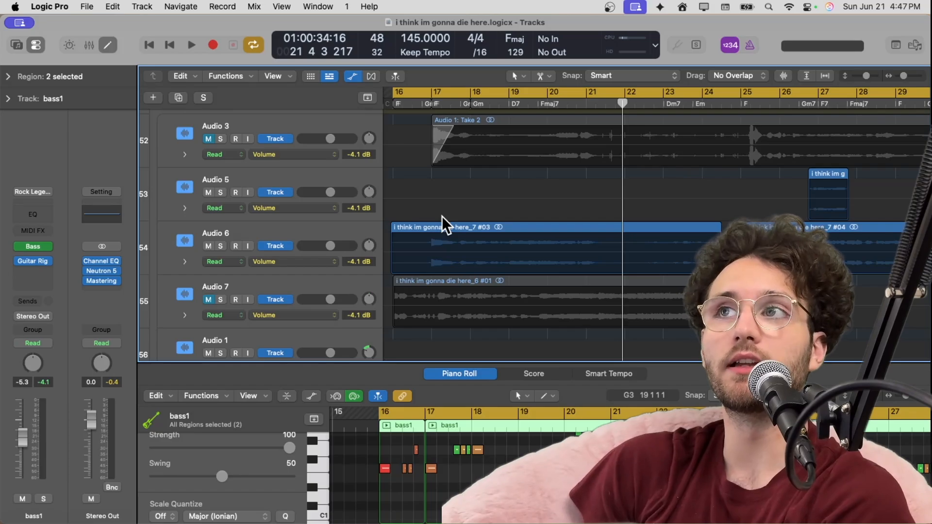
scroll(533, 224, right, 1)
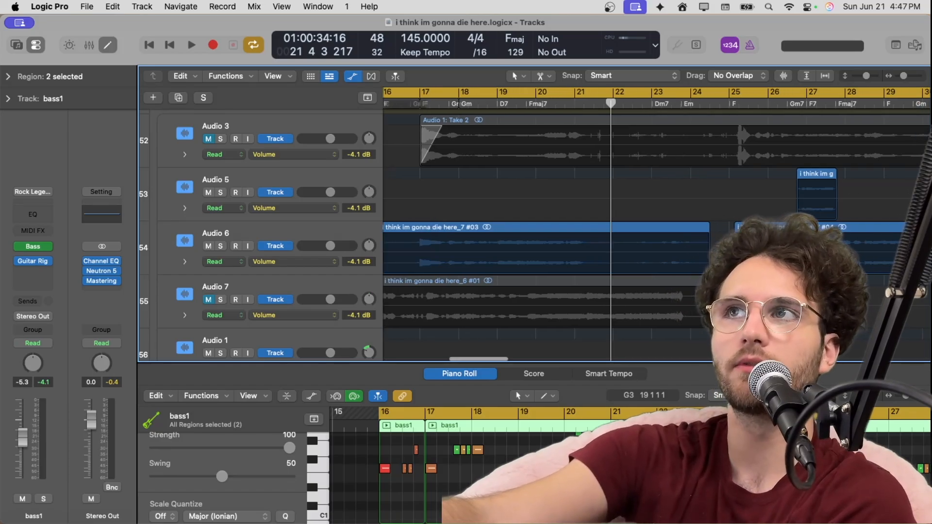
scroll(534, 223, down, 5)
drag(707, 92, 817, 107)
key(space)
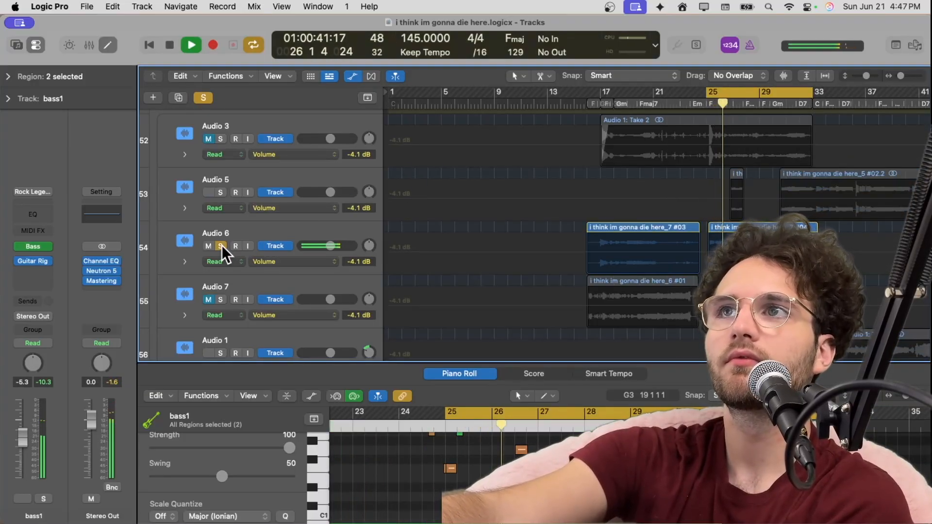
key(space)
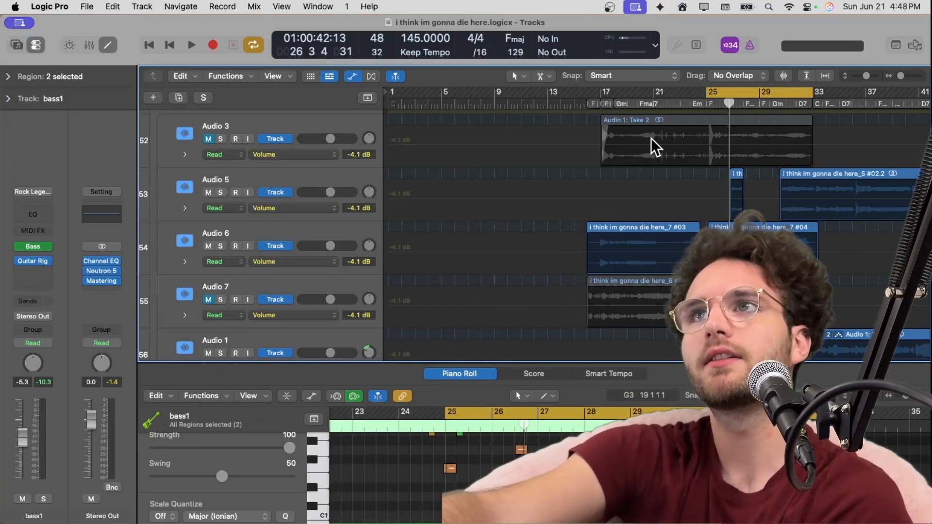
- Extend the cycle range back to bar 17 and play it, soloing the bass1 track for a moment
drag(708, 95, 604, 117)
key(space)
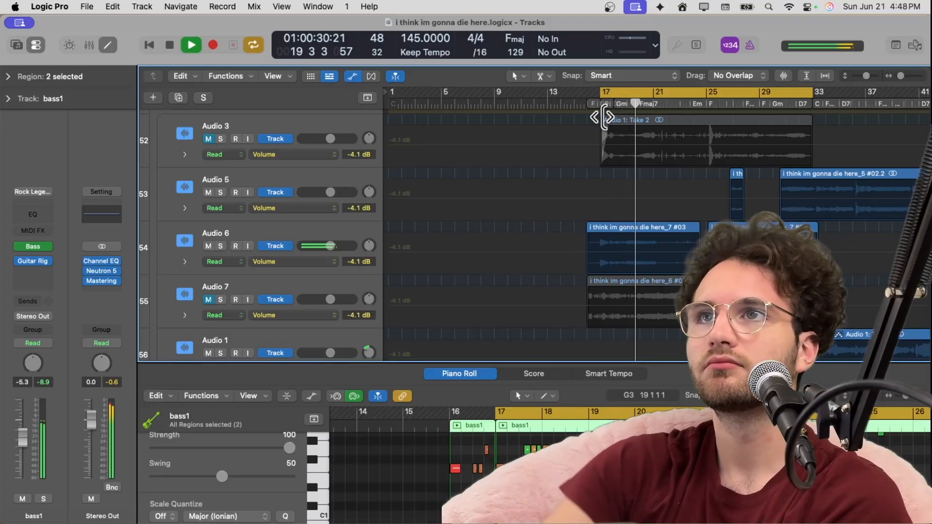
scroll(688, 216, up, 6)
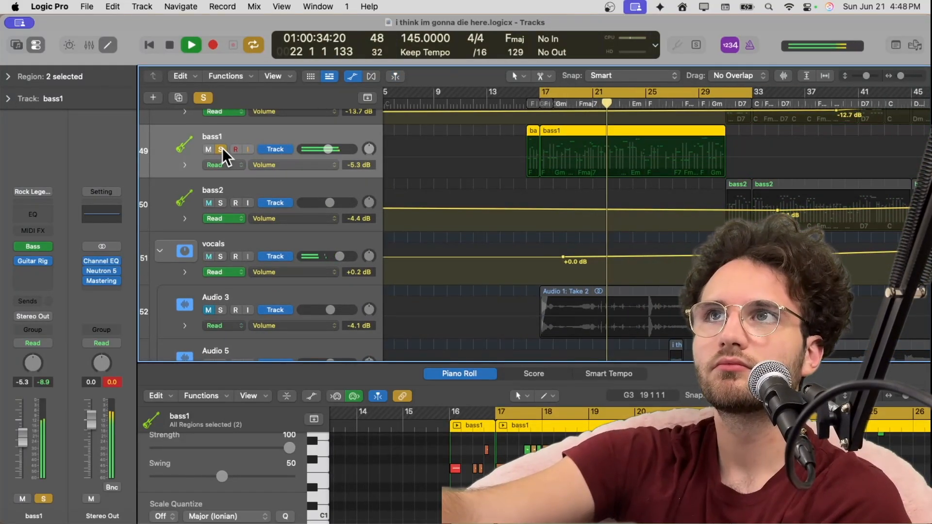
scroll(537, 197, down, 5)
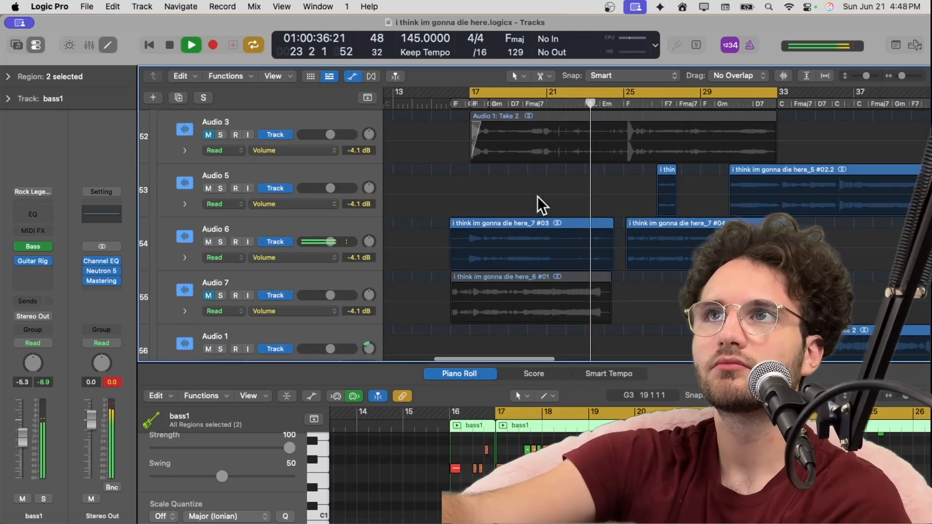
- Select the first Rock Test 1 drum region and its track, and enlarge the Piano Roll area
scroll(538, 197, up, 20)
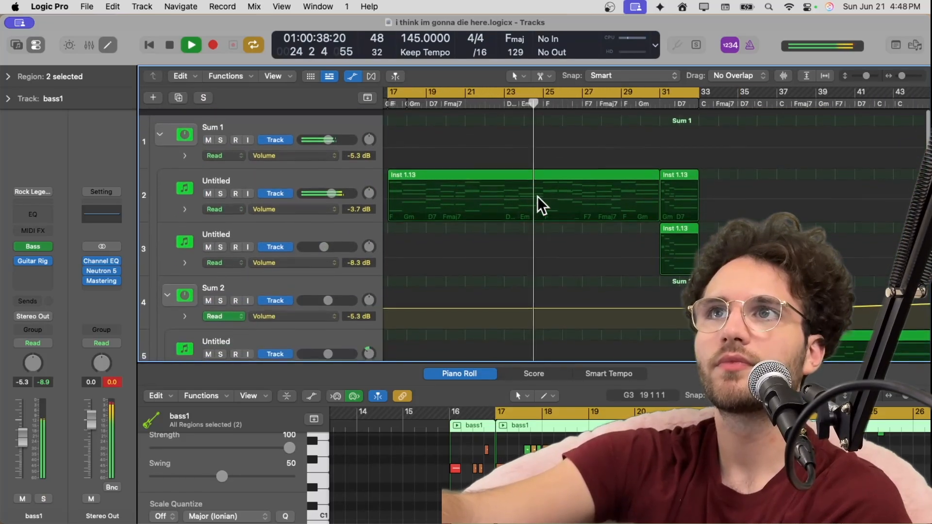
scroll(542, 226, down, 3)
click(532, 255)
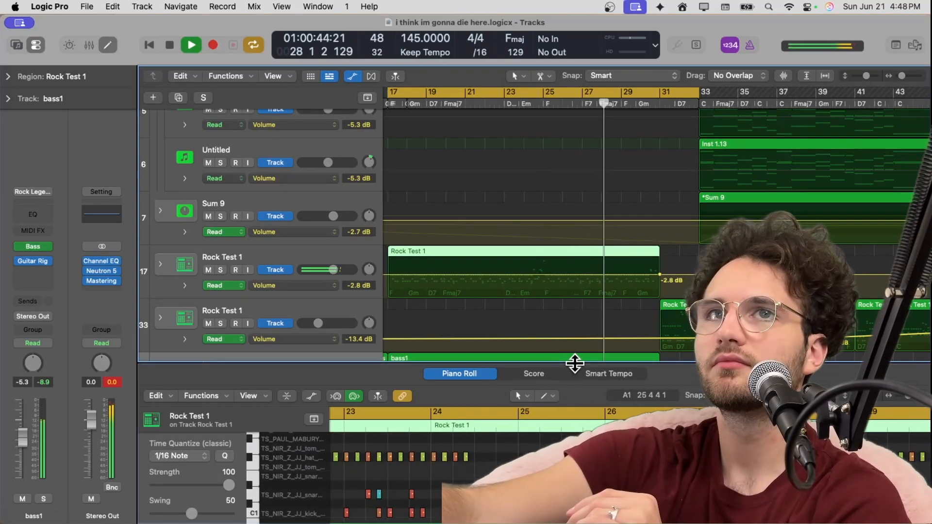
drag(576, 364, 583, 308)
click(334, 252)
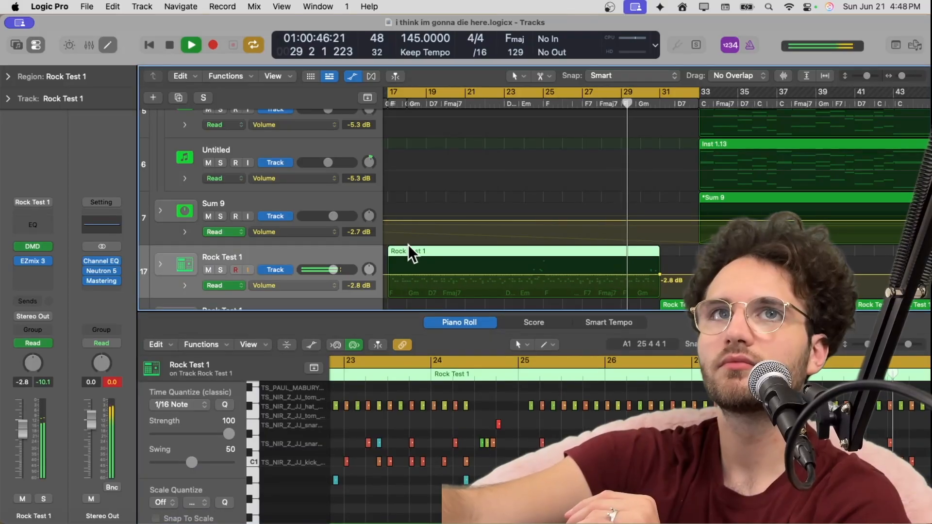
- Look over the drum, bass and vocal tracks while the mix plays up to bar 33
scroll(408, 245, down, 2)
scroll(407, 245, down, 3)
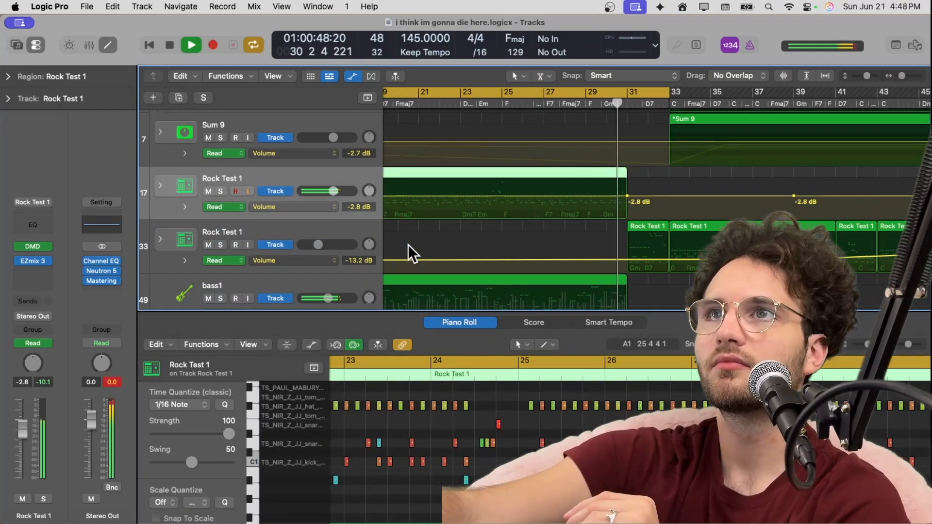
scroll(571, 217, down, 2)
scroll(570, 216, down, 6)
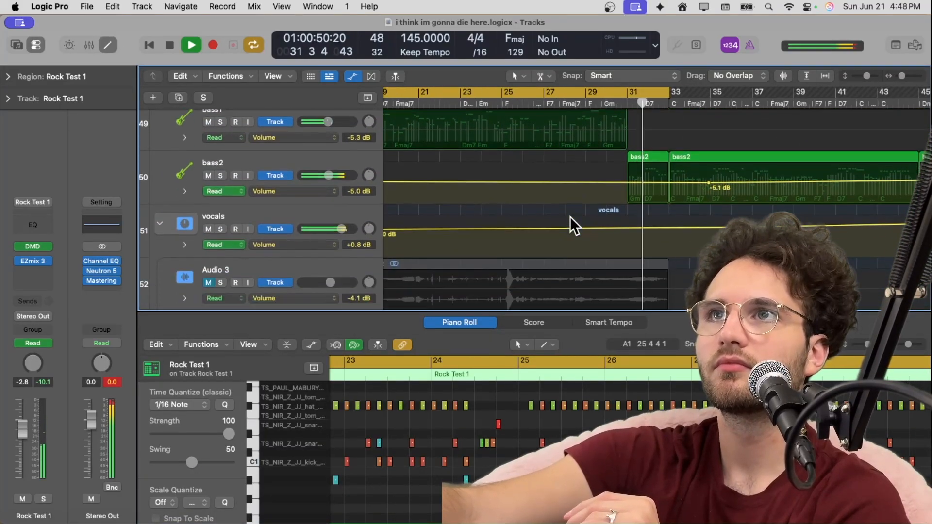
scroll(571, 216, down, 2)
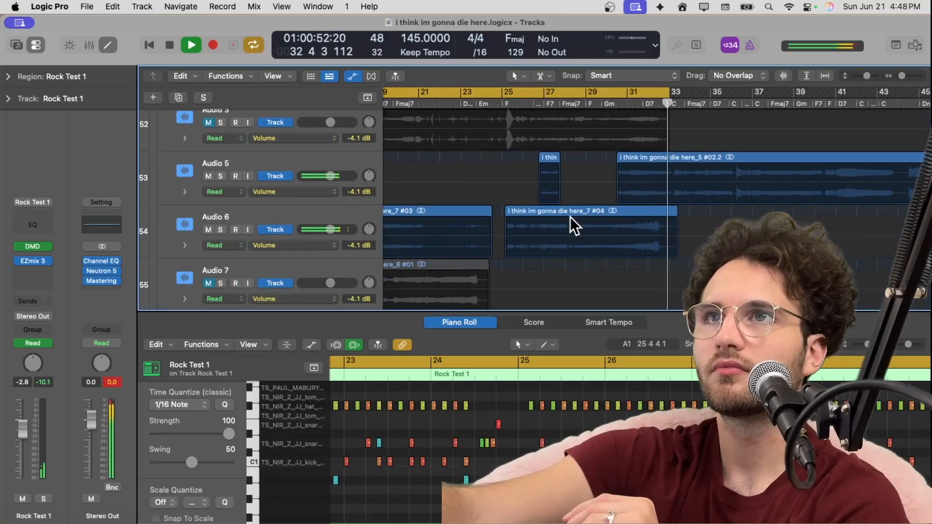
- Stop playback and set a new cycle range covering bars 31 to 33
scroll(570, 216, up, 10)
key(space)
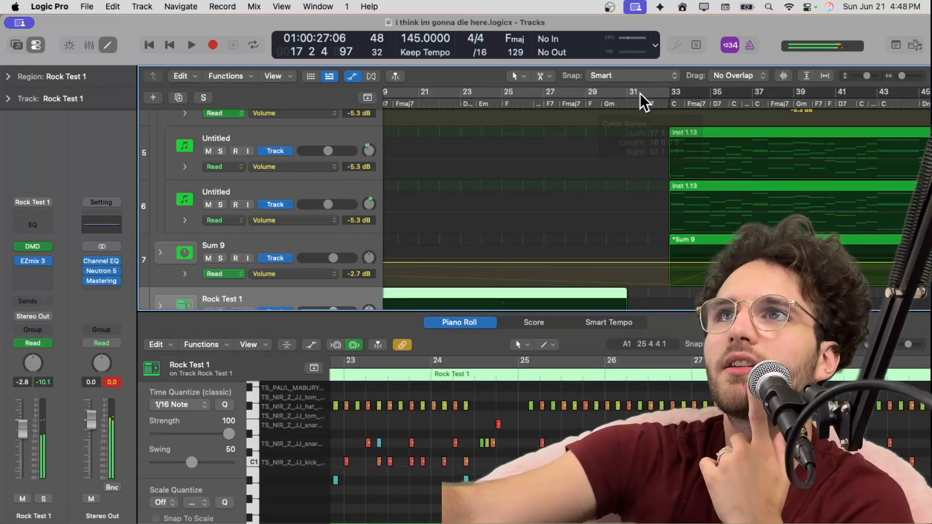
drag(641, 93, 672, 94)
- View the Rock Test 1 drum kit's first pad page and audition its percussion, snare and kick pads
scroll(639, 185, down, 2)
scroll(638, 184, down, 1)
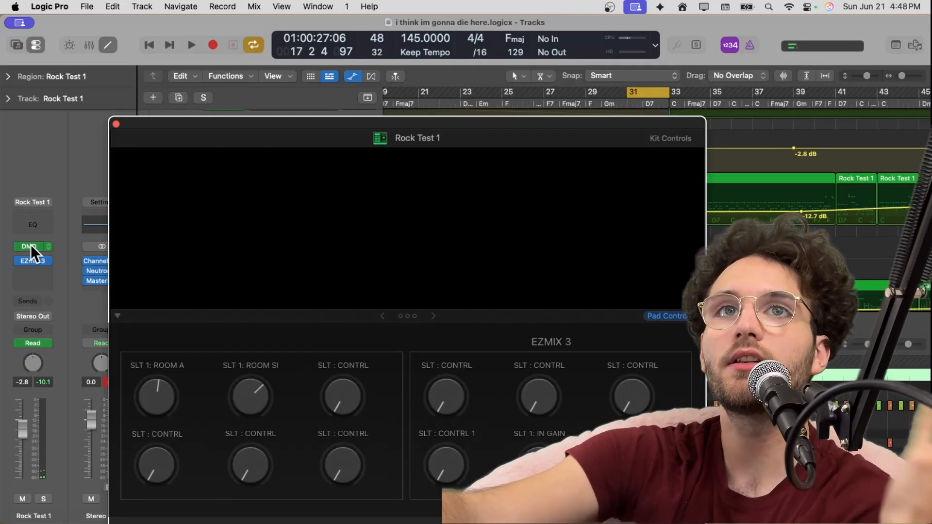
click(30, 245)
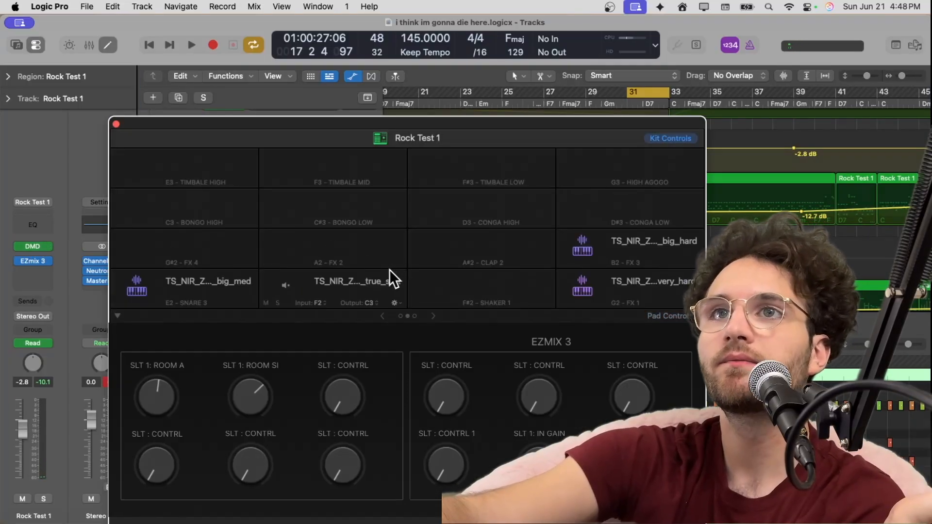
click(385, 317)
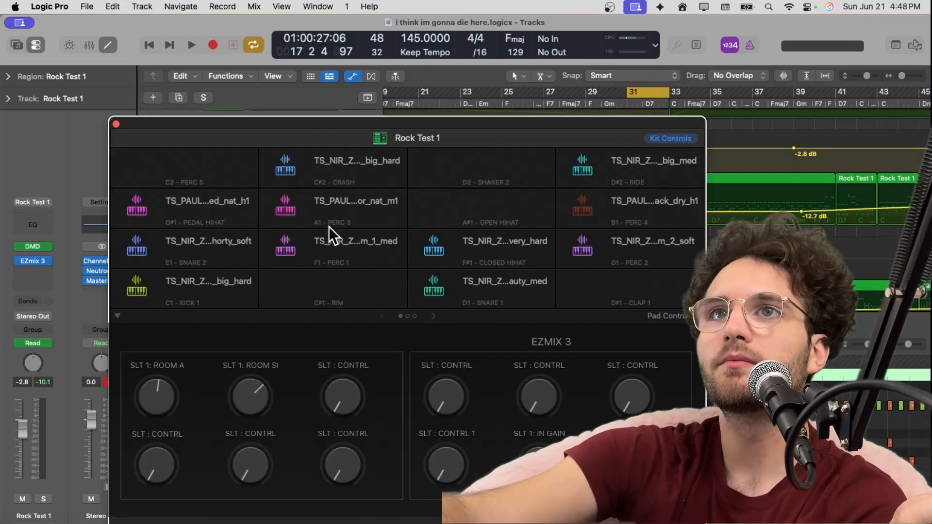
click(284, 246)
click(286, 216)
click(137, 251)
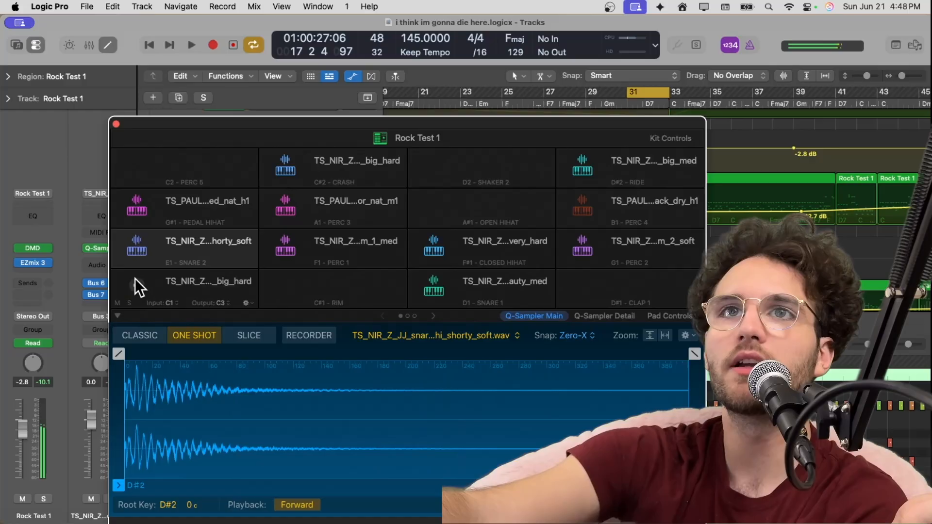
click(135, 281)
click(116, 125)
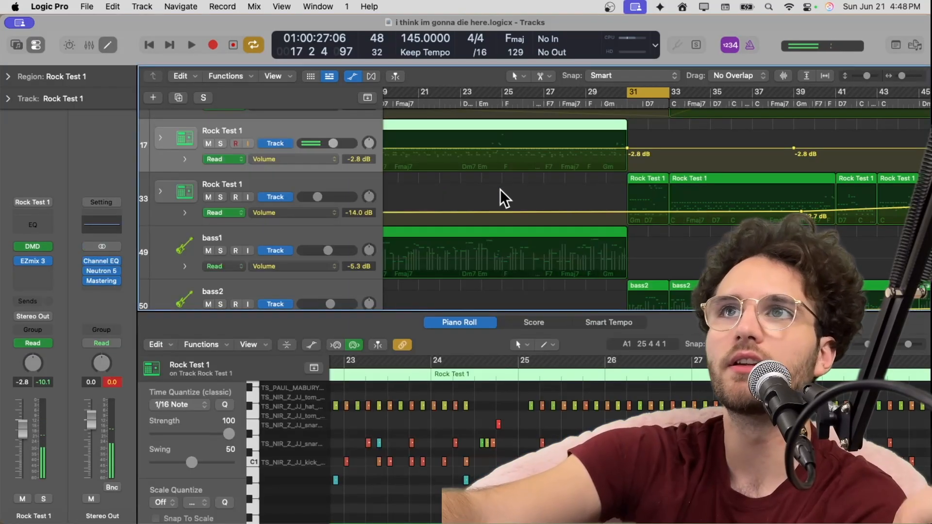
- Play the bars 31 to 33 cycle while looking over the second Rock Test 1 and bass2 tracks
scroll(524, 194, down, 5)
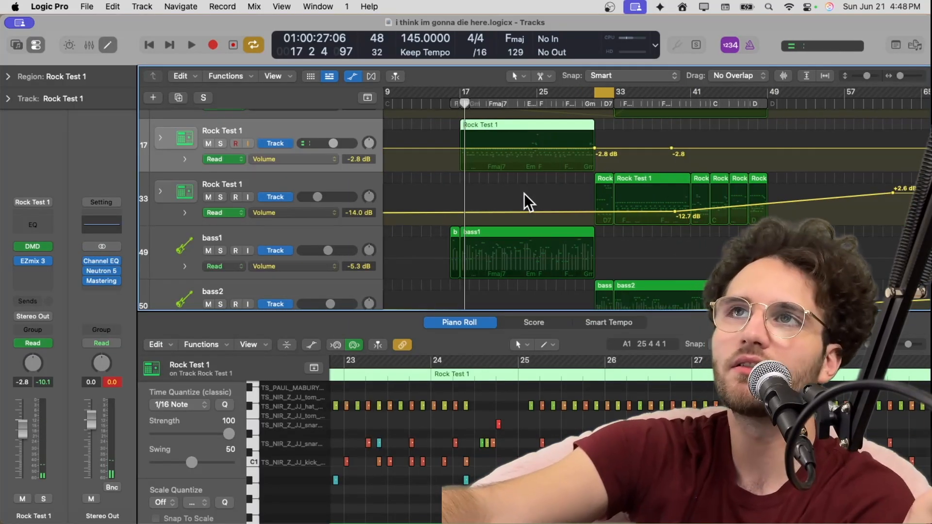
key(space)
scroll(523, 193, up, 3)
scroll(524, 193, up, 5)
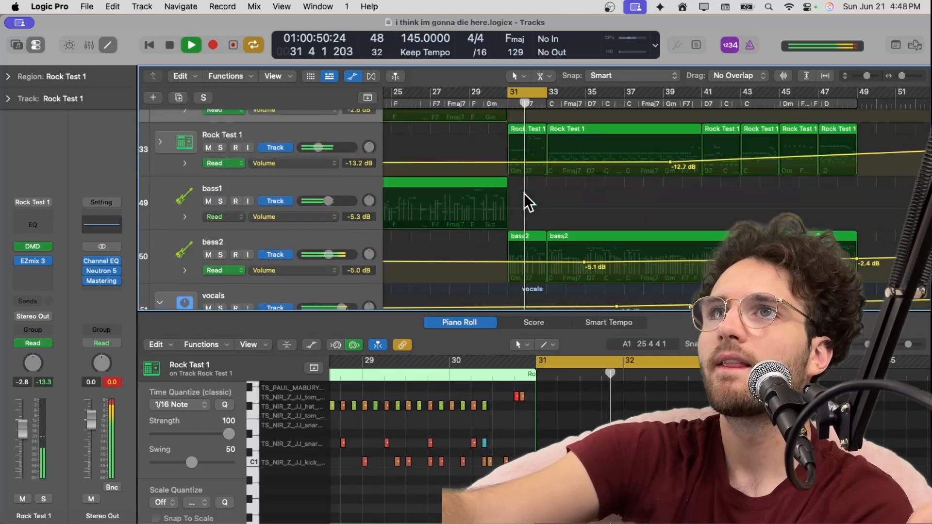
key(space)
- Solo the two Untitled instrument tracks under Sum 1, playing the bars 31 to 33 cycle
click(221, 241)
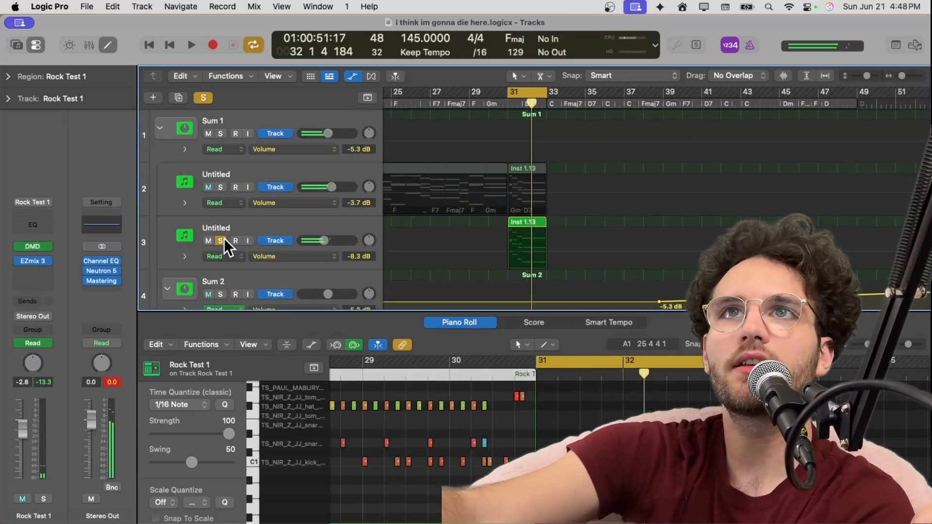
key(space)
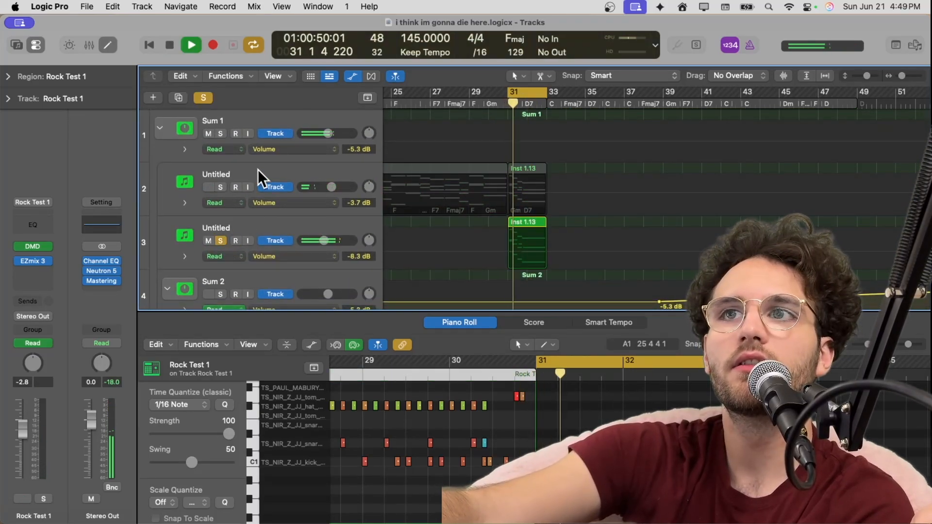
click(219, 187)
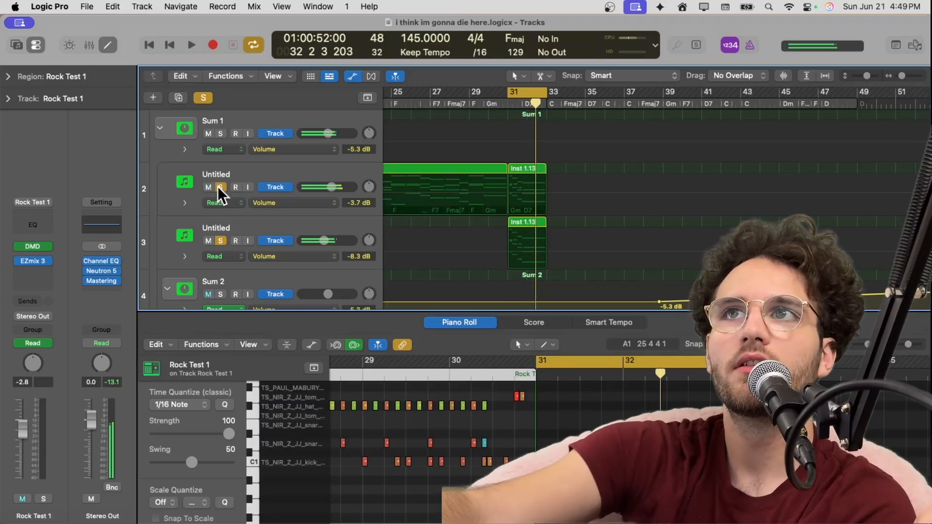
- Add the second Rock Test 1 drum track to the soloed tracks during playback, select it, and stop playback
scroll(218, 187, down, 3)
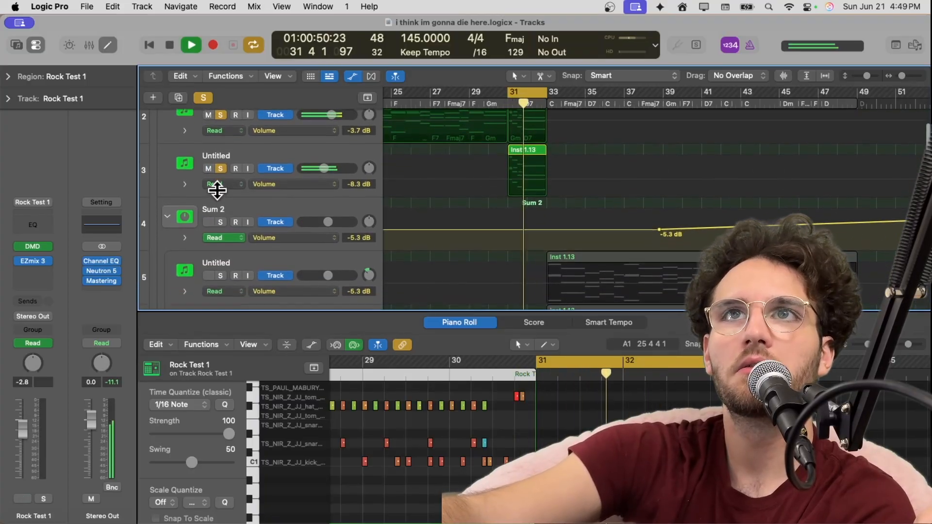
scroll(217, 189, up, 1)
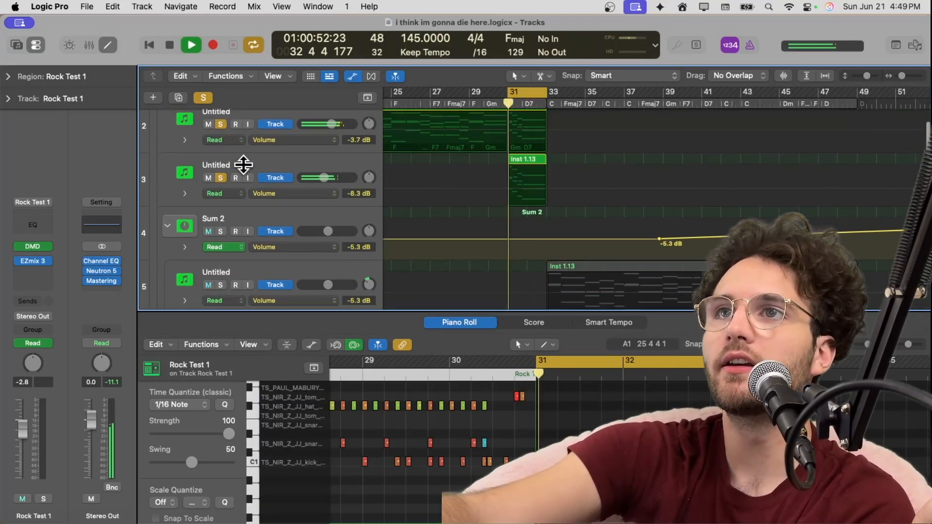
scroll(243, 163, down, 20)
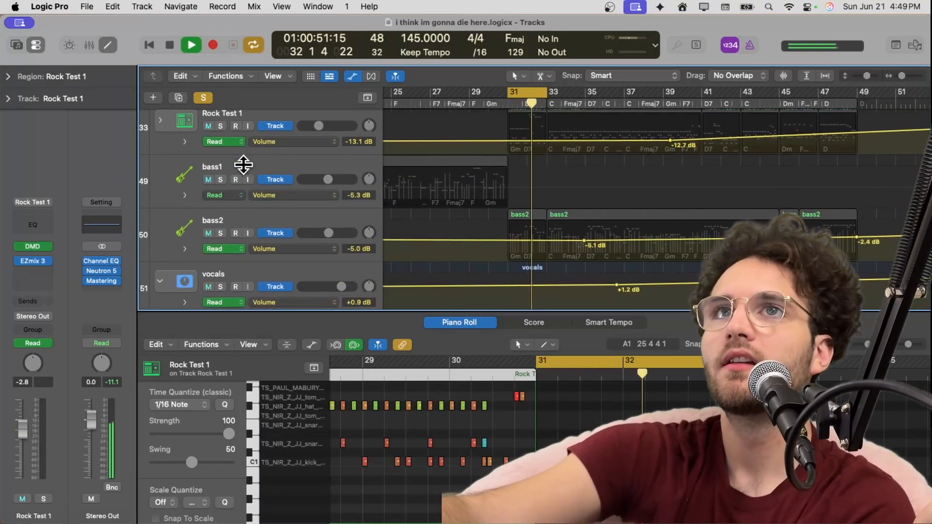
click(217, 126)
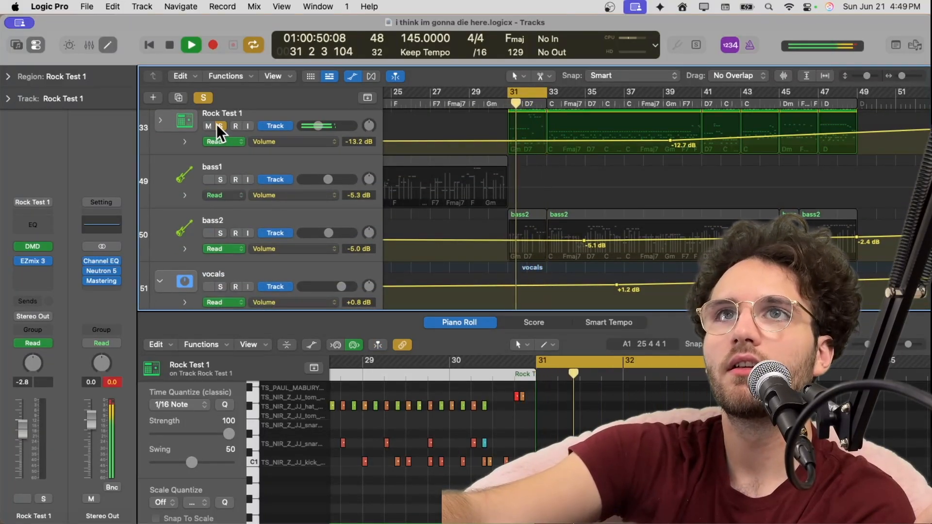
click(224, 127)
key(space)
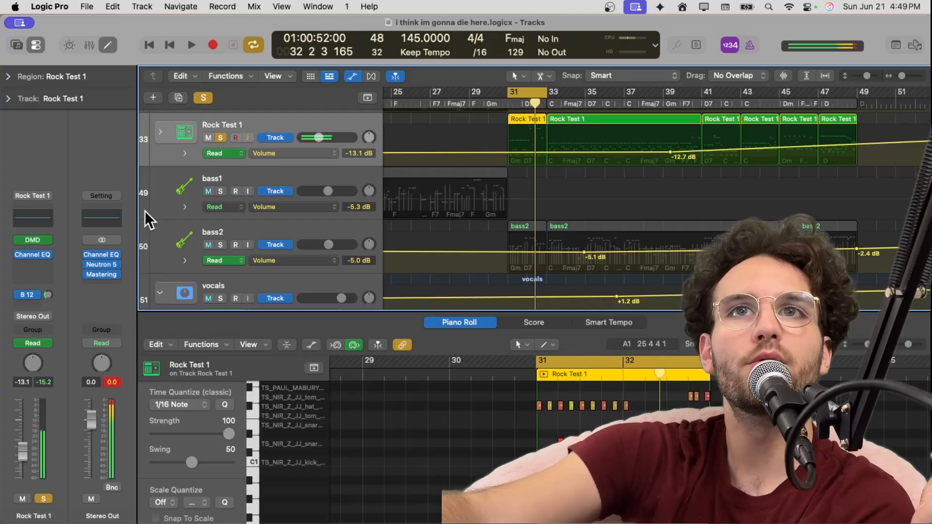
- View the Bus 12 send options of the second Rock Test 1 track and replay the soloed tracks in the bars 31 to 33 cycle
click(33, 295)
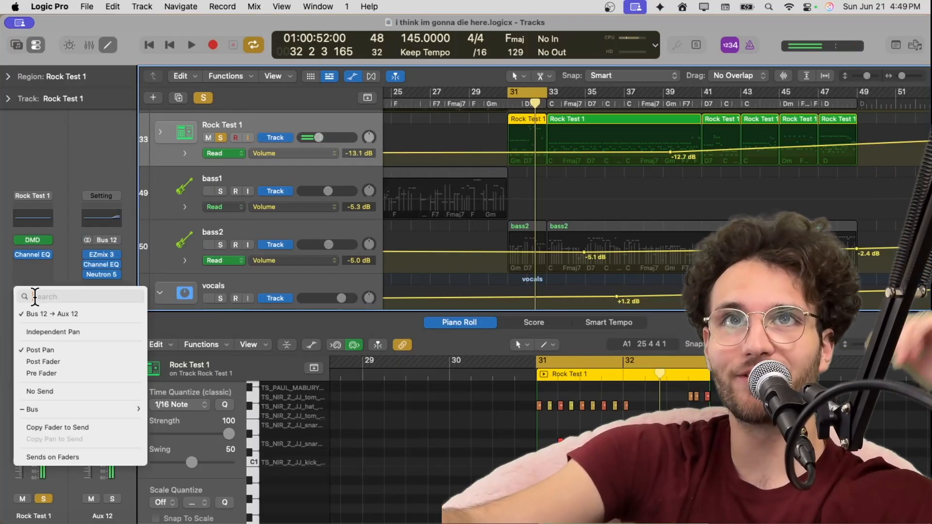
click(73, 268)
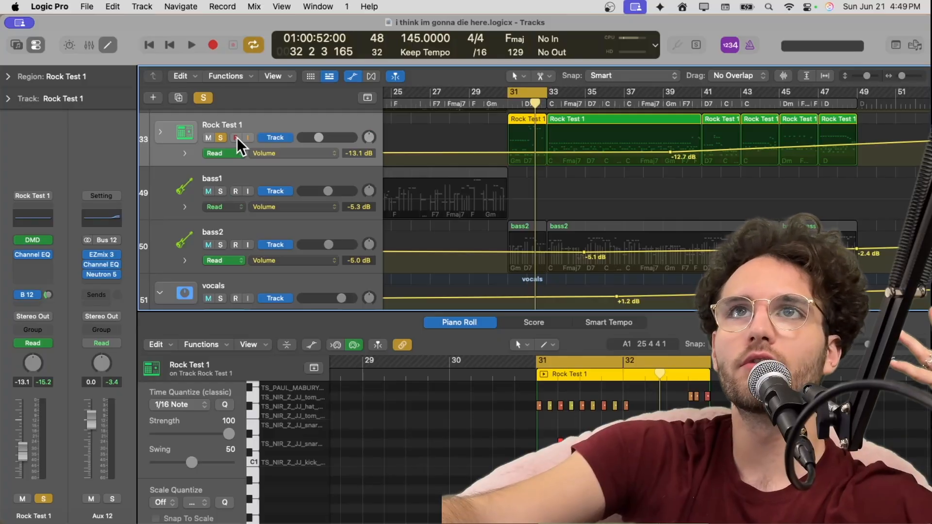
key(space)
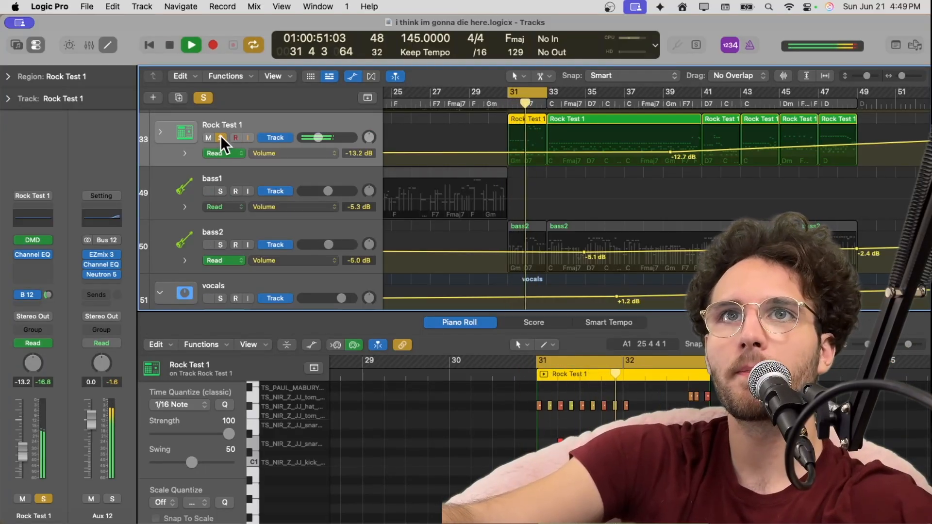
key(space)
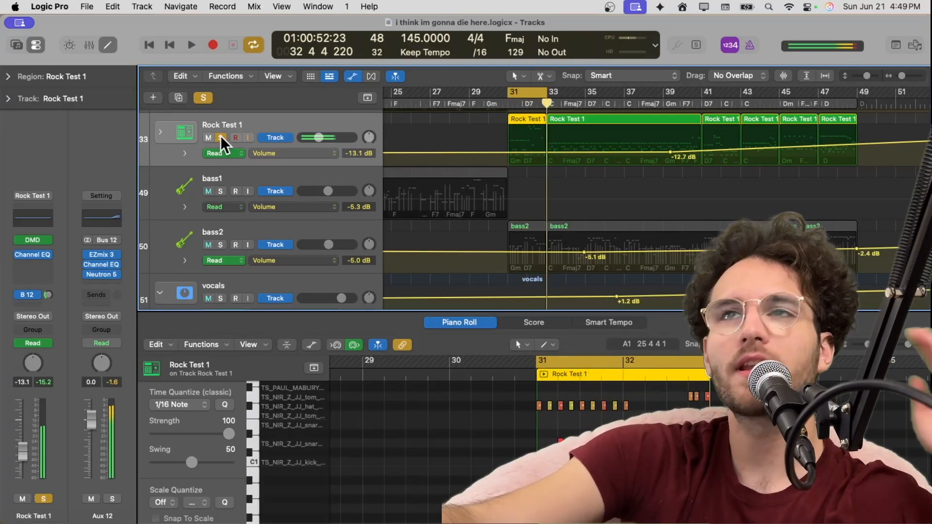
- Clear the existing track solos and solo the bass2 and bass1 tracks instead
click(204, 97)
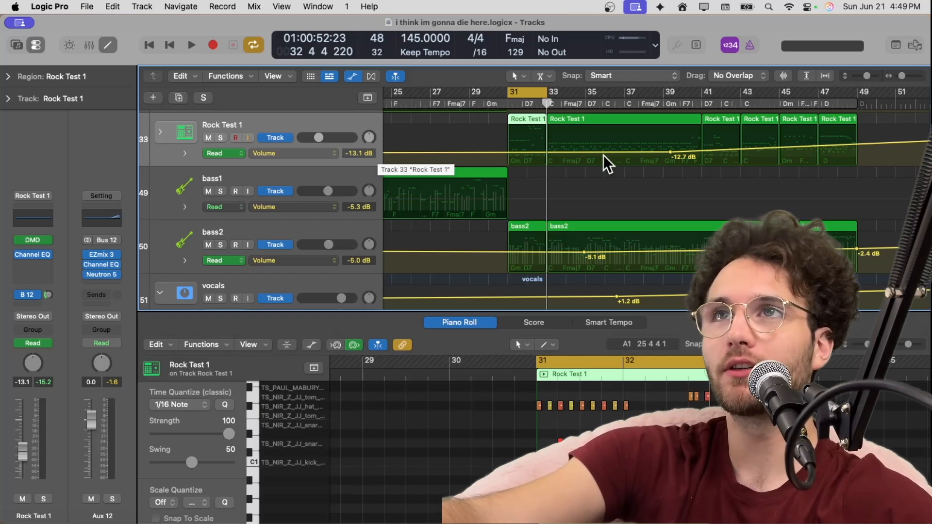
scroll(603, 155, down, 2)
click(299, 182)
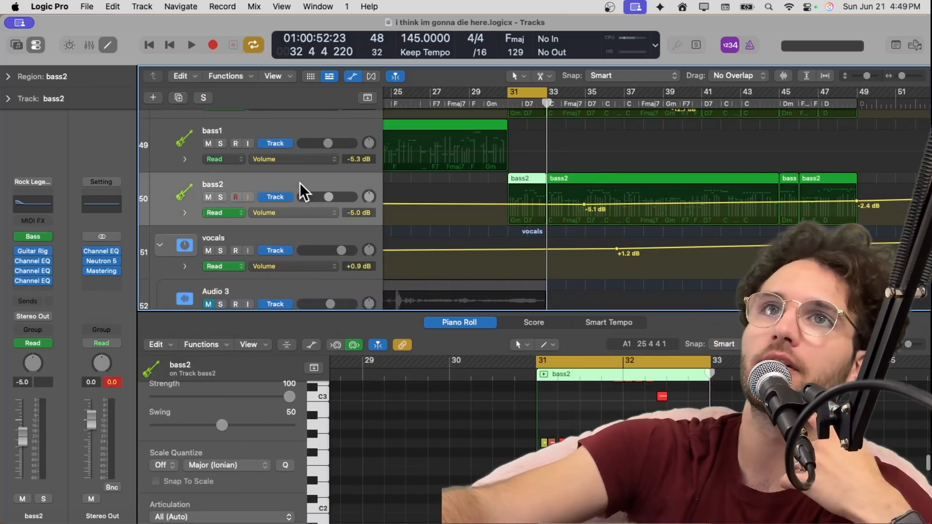
click(221, 198)
click(221, 143)
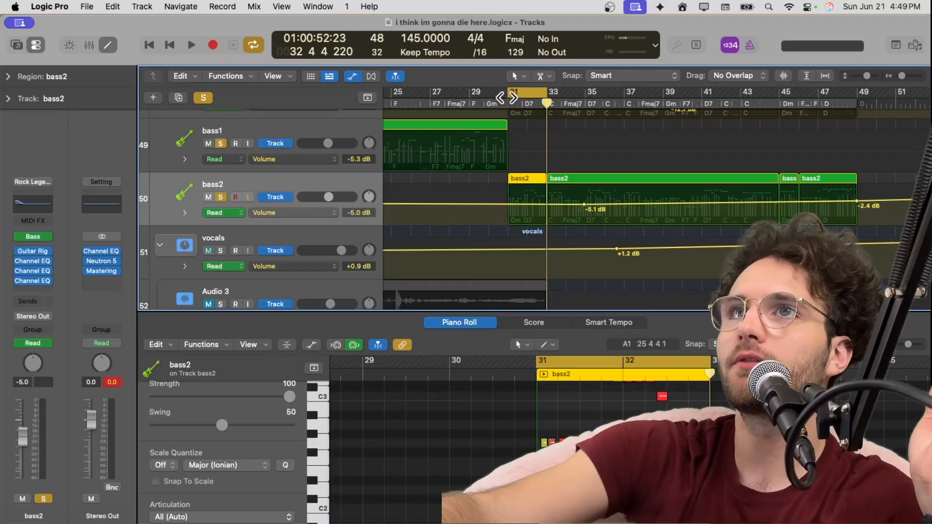
- Extend the cycle start back to bar 29 and play the soloed bass tracks up to bar 33
drag(506, 97, 471, 94)
key(space)
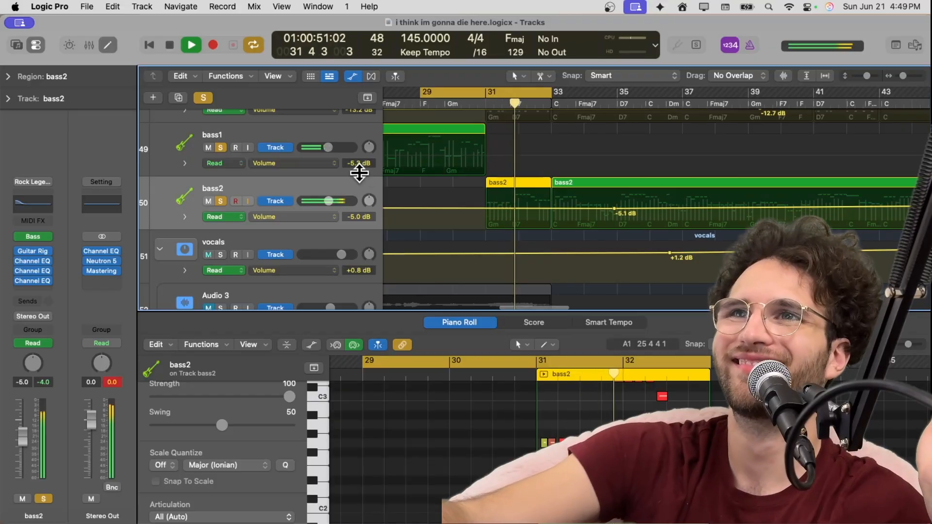
key(space)
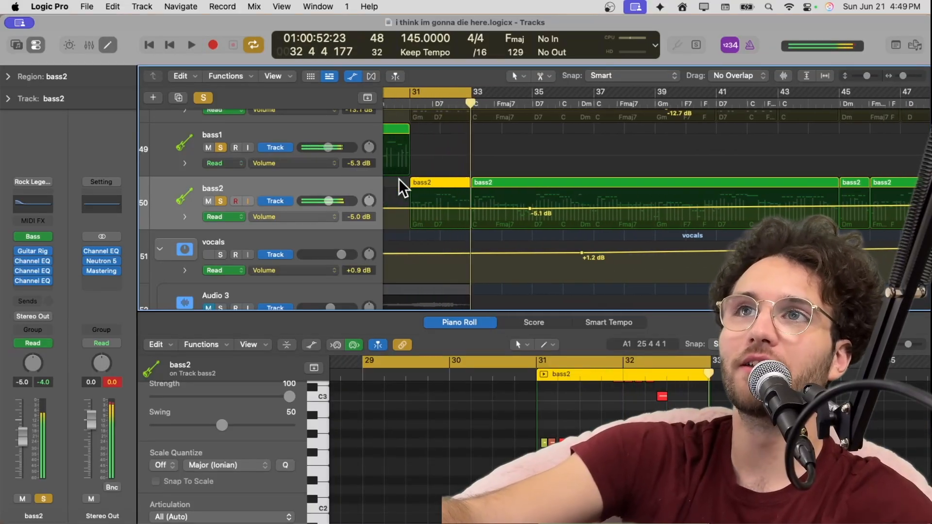
- Clear the bass solos and set the cycle range to bars 33 to 49
click(203, 98)
scroll(318, 173, right, 1)
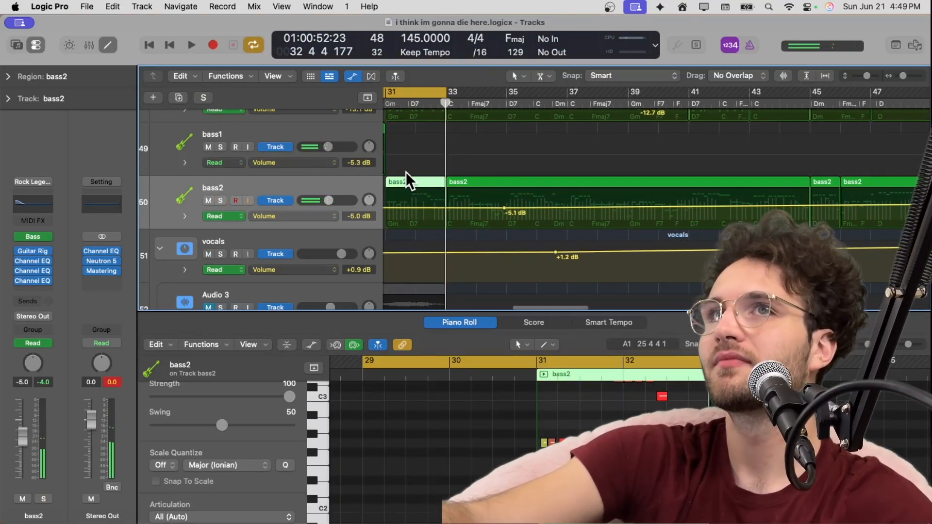
scroll(405, 172, up, 1)
click(416, 92)
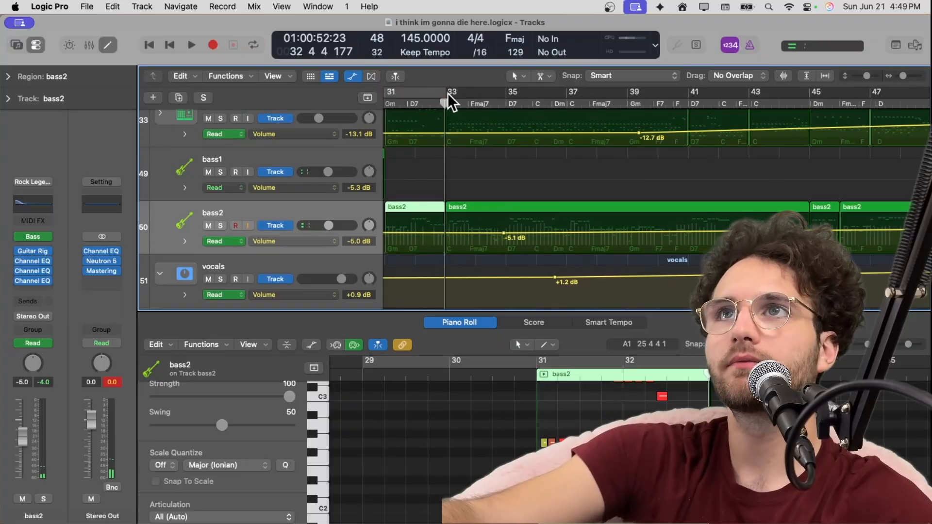
drag(448, 94, 825, 152)
scroll(663, 111, right, 1)
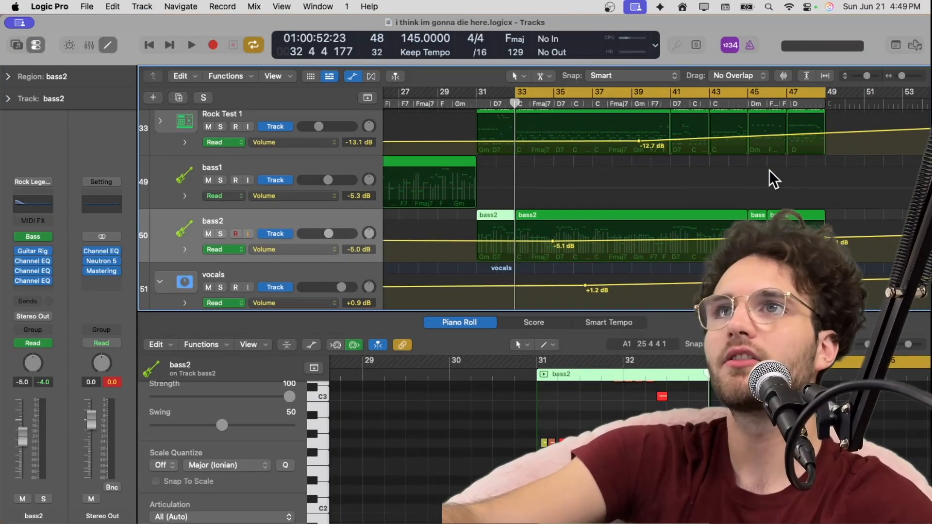
- Play the section from bar 33 while looking over the Untitled instrument, Sum 9, drum and vocal audio tracks, and stop playback
scroll(769, 170, up, 3)
scroll(769, 170, down, 1)
key(space)
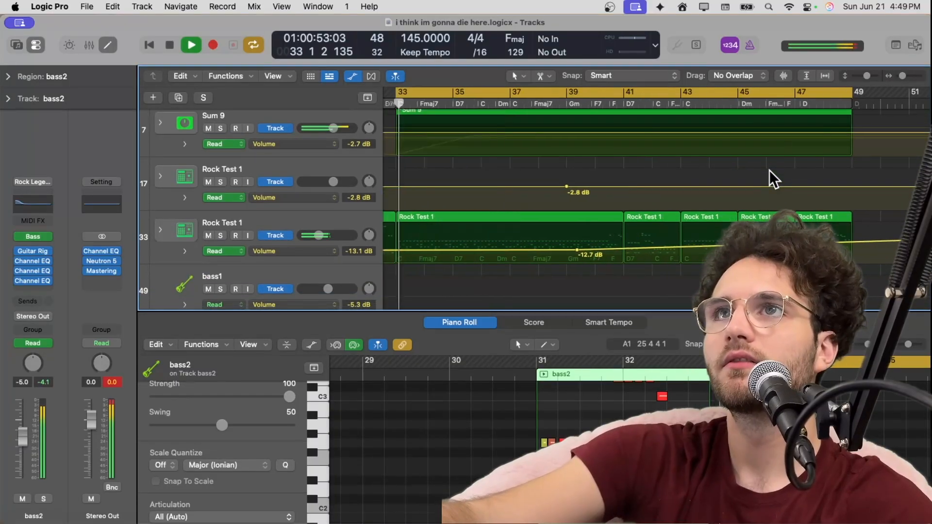
scroll(769, 169, left, 2)
scroll(770, 170, up, 5)
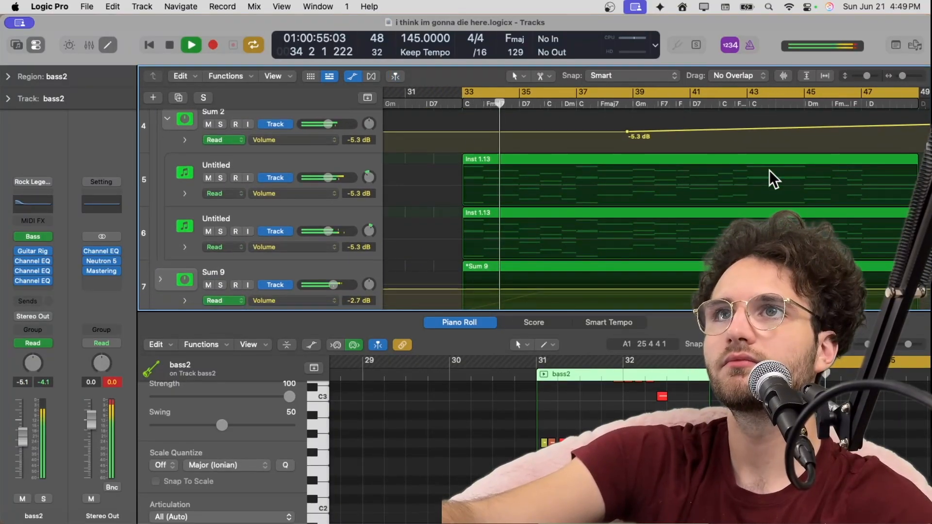
scroll(769, 170, right, 2)
scroll(770, 169, down, 3)
scroll(769, 170, down, 20)
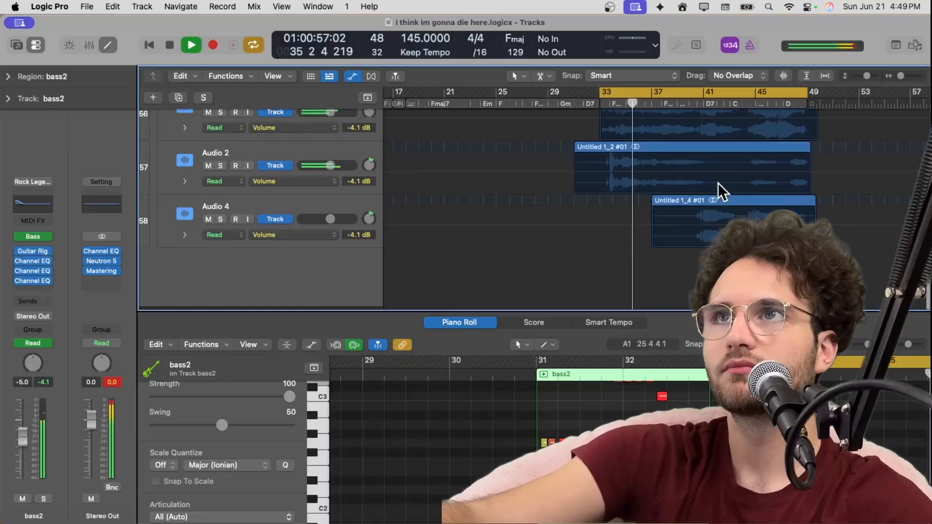
scroll(718, 183, right, 3)
scroll(718, 183, up, 2)
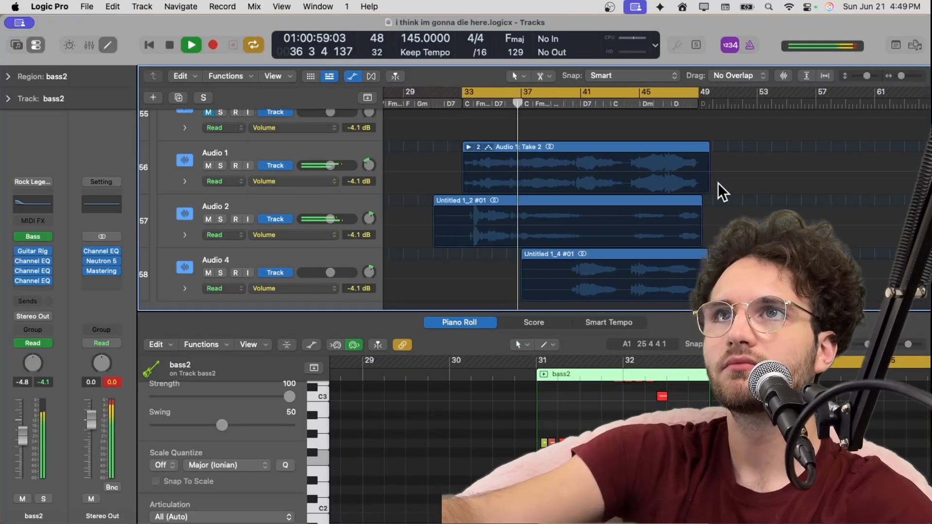
scroll(718, 183, left, 1)
scroll(718, 182, up, 1)
scroll(340, 189, up, 8)
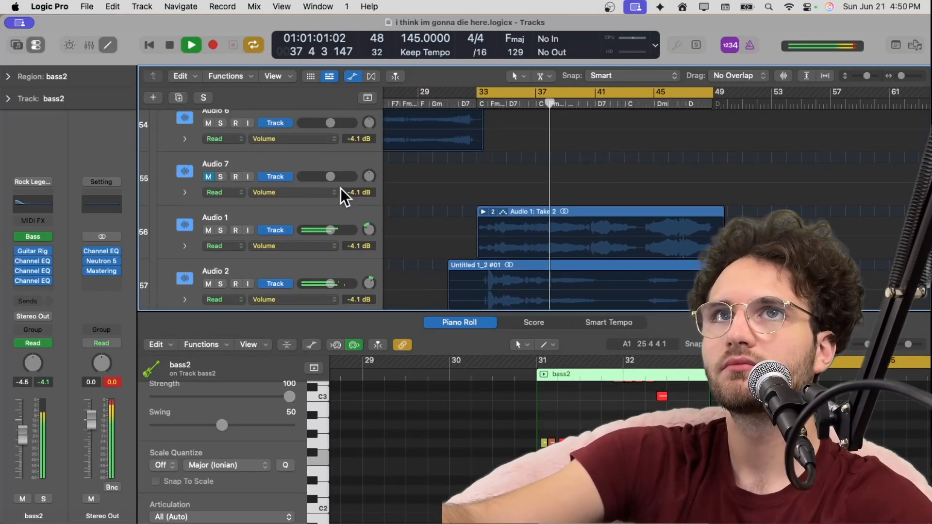
key(space)
- Solo the vocals track stack and play it from bar 33 while looking over its audio tracks
scroll(196, 209, up, 1)
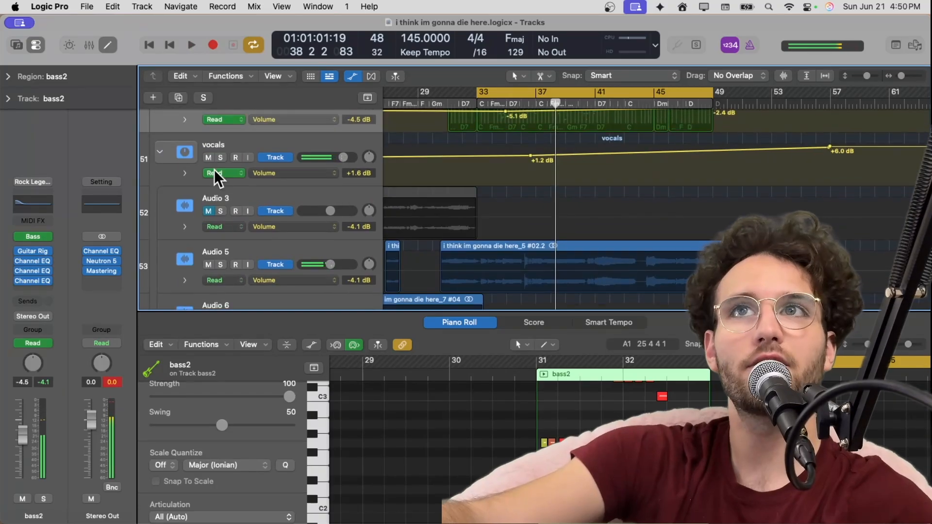
click(220, 156)
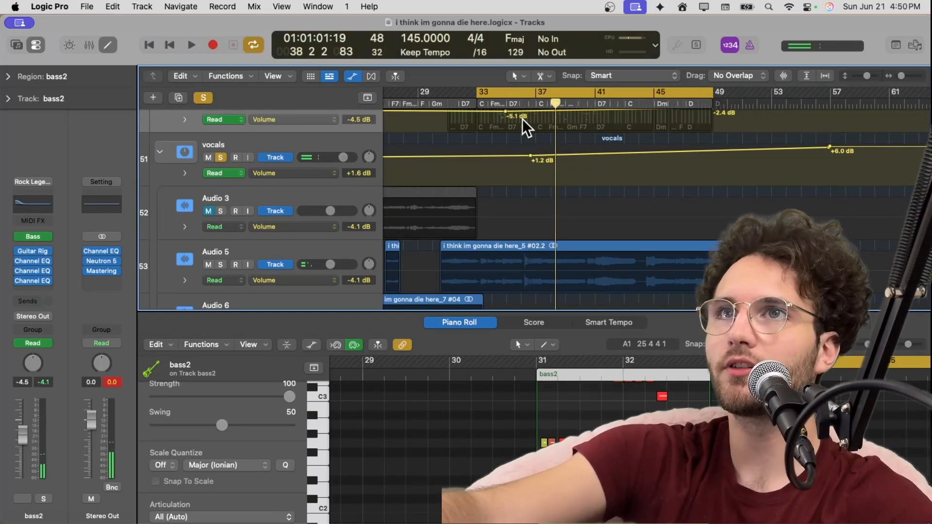
key(space)
scroll(522, 119, down, 5)
scroll(522, 118, up, 4)
scroll(522, 118, up, 3)
scroll(522, 118, down, 5)
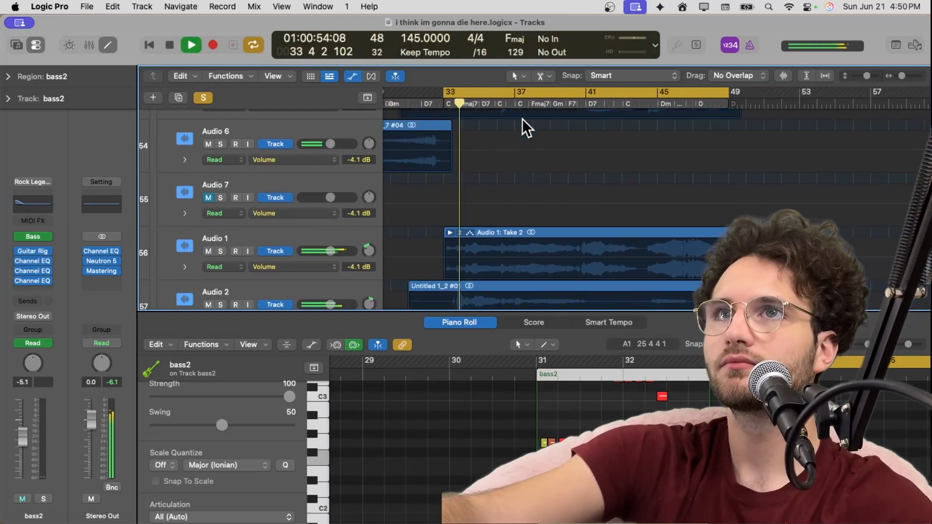
scroll(522, 118, down, 2)
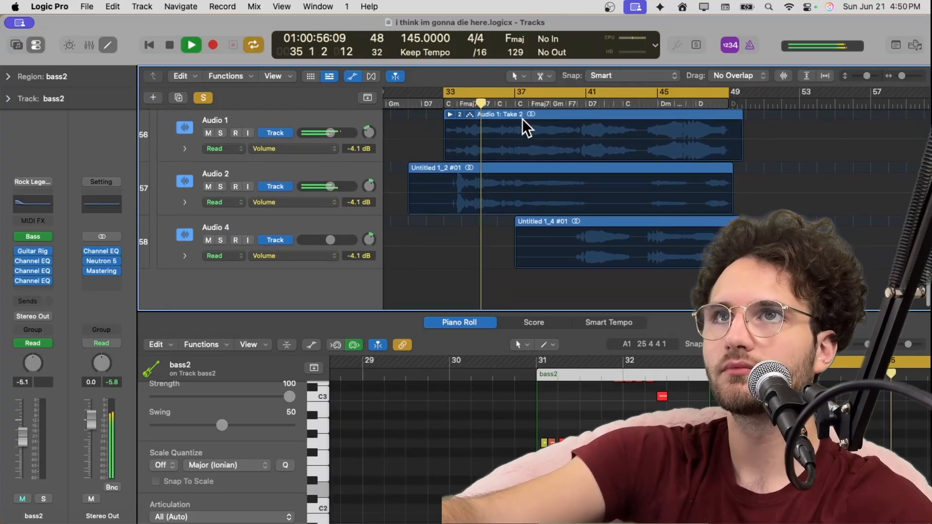
- Briefly solo Audio 2 and Audio 1 in turn during playback, returning to the full vocals stack after each
click(220, 186)
click(221, 186)
click(221, 133)
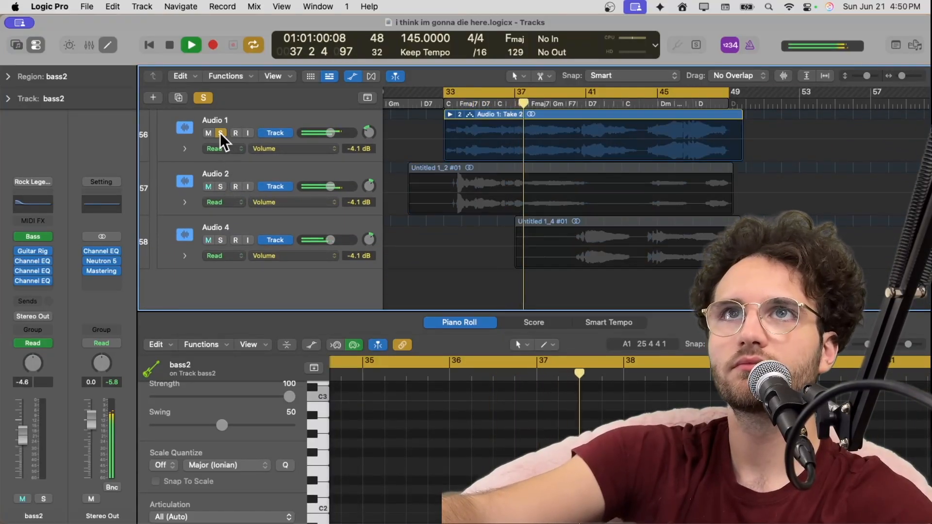
click(220, 134)
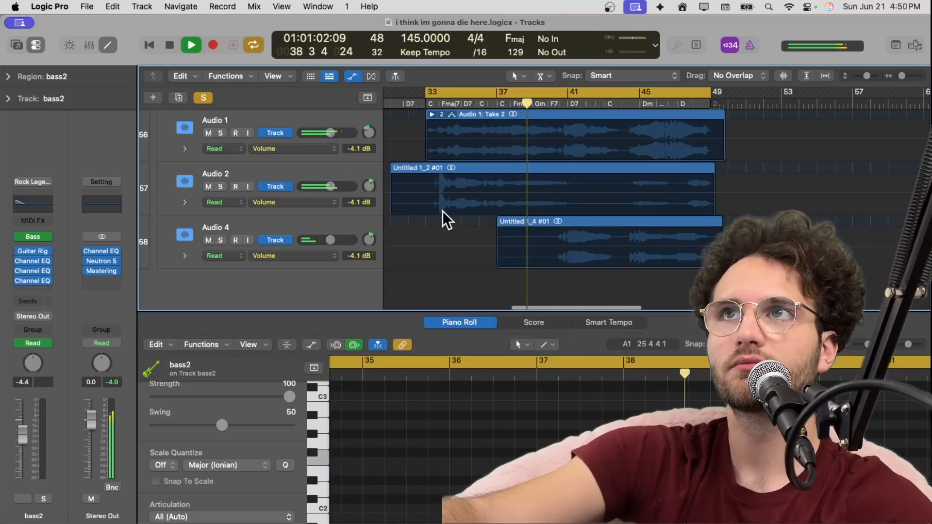
- Bring the Audio 5 vocal track into view while the soloed vocals play, and stop playback
scroll(442, 210, up, 5)
scroll(442, 211, up, 1)
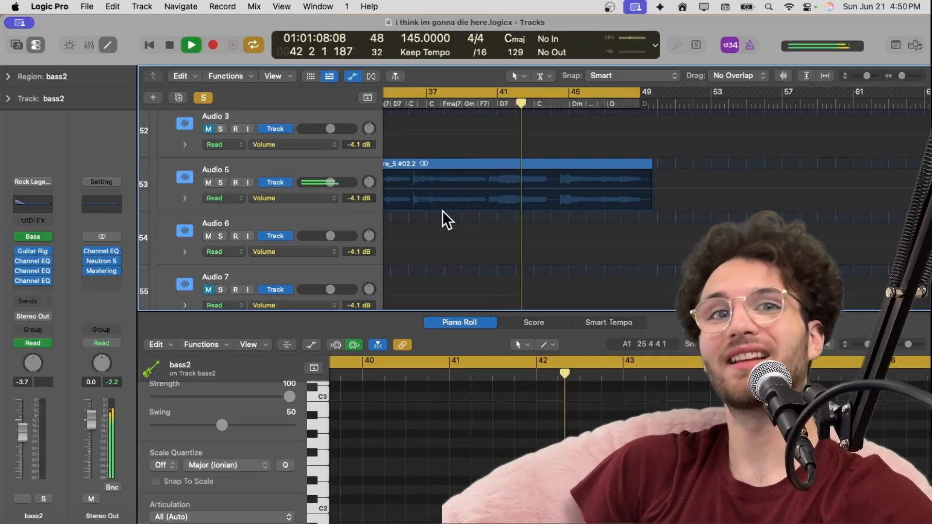
key(space)
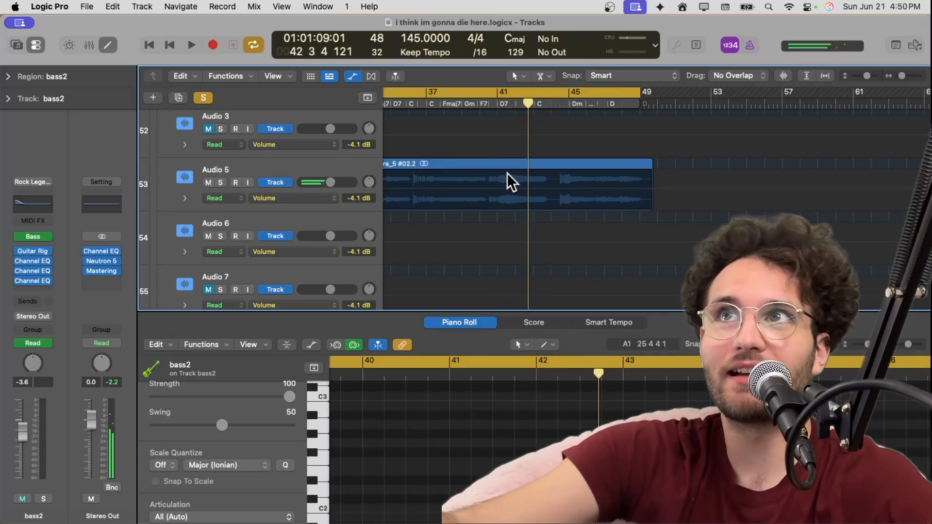
- Turn off the cycle and play the soloed vocals from bar 41, restarting from the same bar
click(504, 98)
click(498, 104)
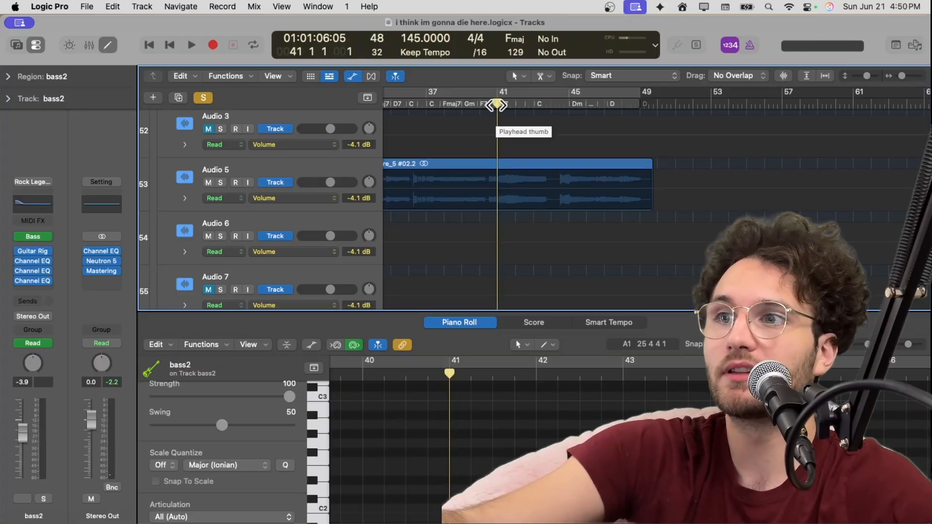
key(space)
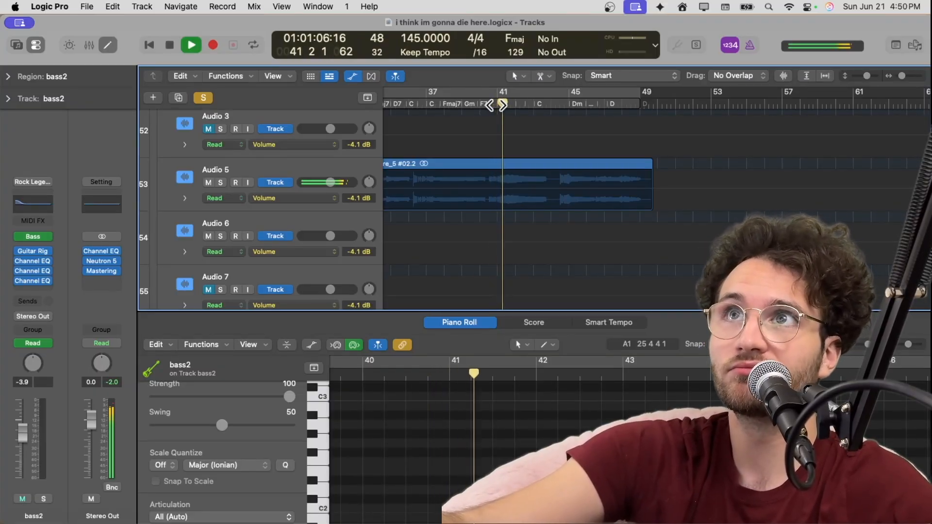
click(497, 108)
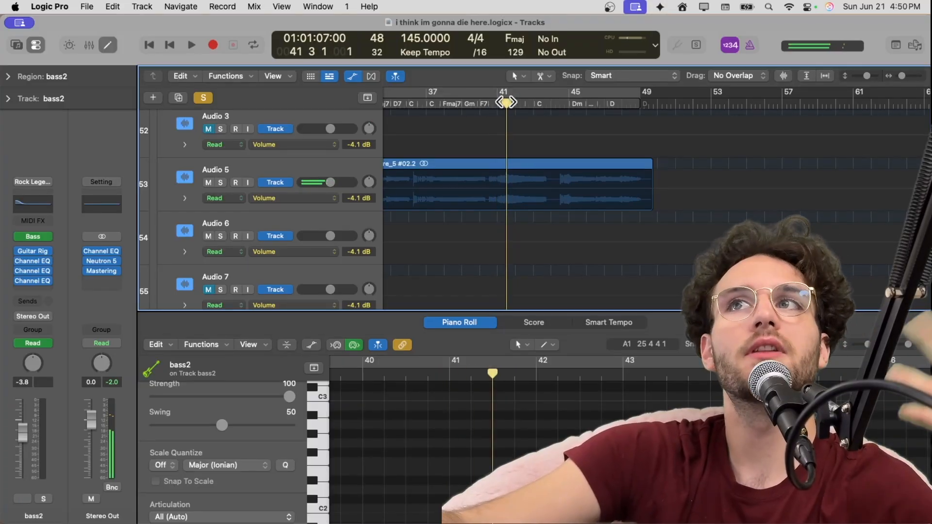
click(500, 103)
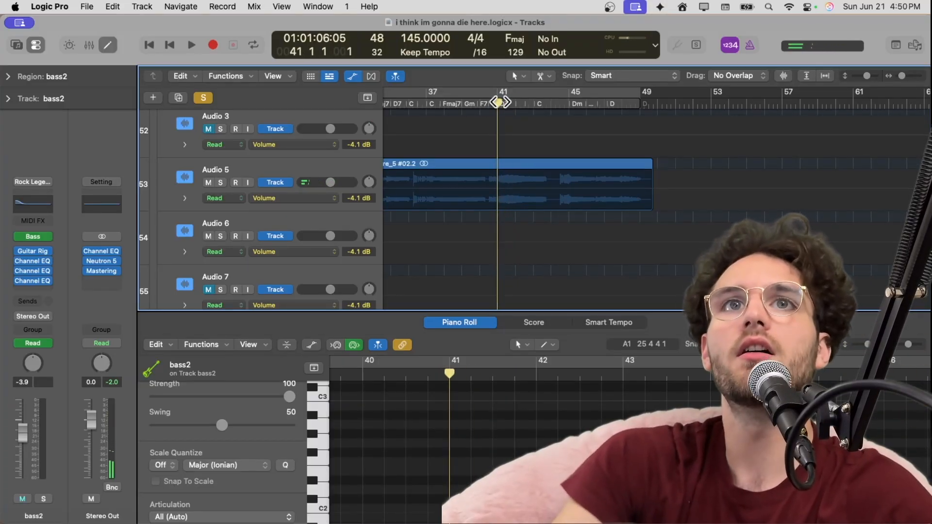
key(space)
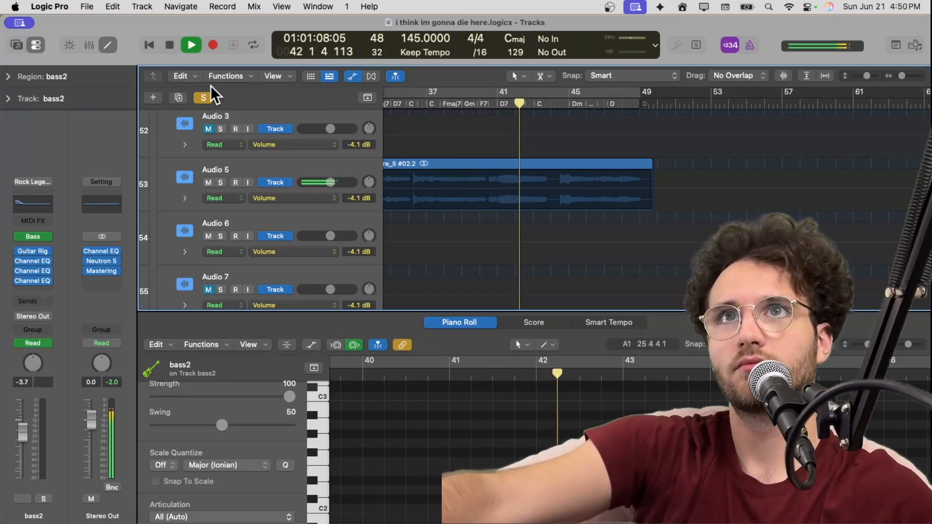
- Clear the vocals solo and play the full mix to bar 49 while looking over the vocal, bass, drum and Sum 9 tracks
scroll(449, 222, up, 3)
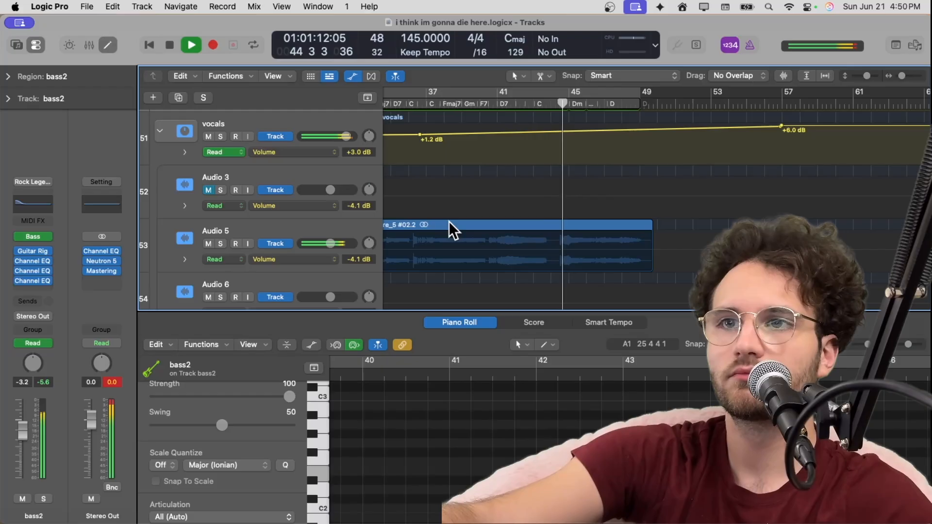
scroll(543, 224, up, 10)
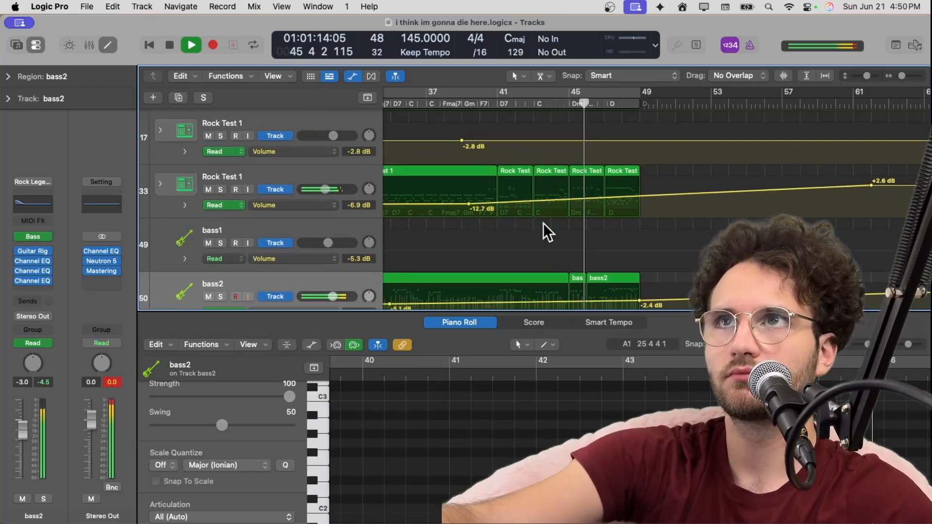
scroll(543, 224, up, 6)
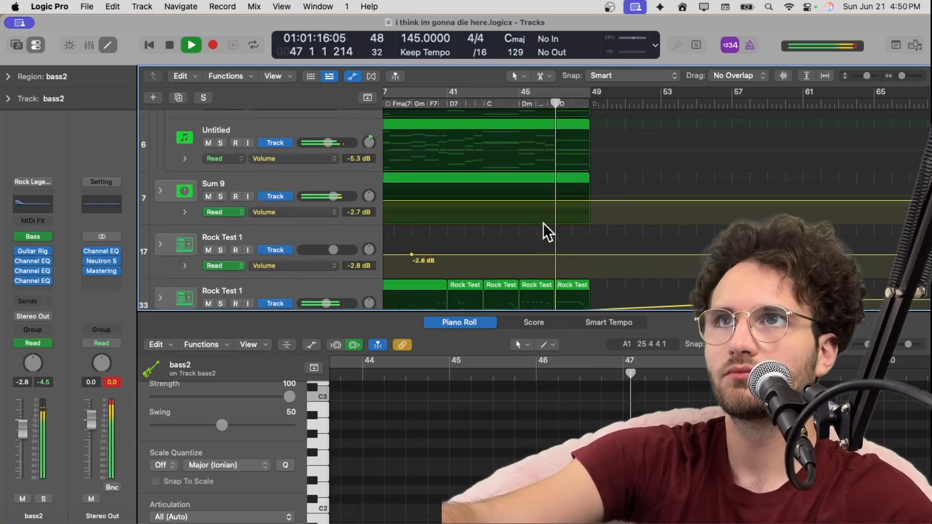
scroll(544, 222, down, 8)
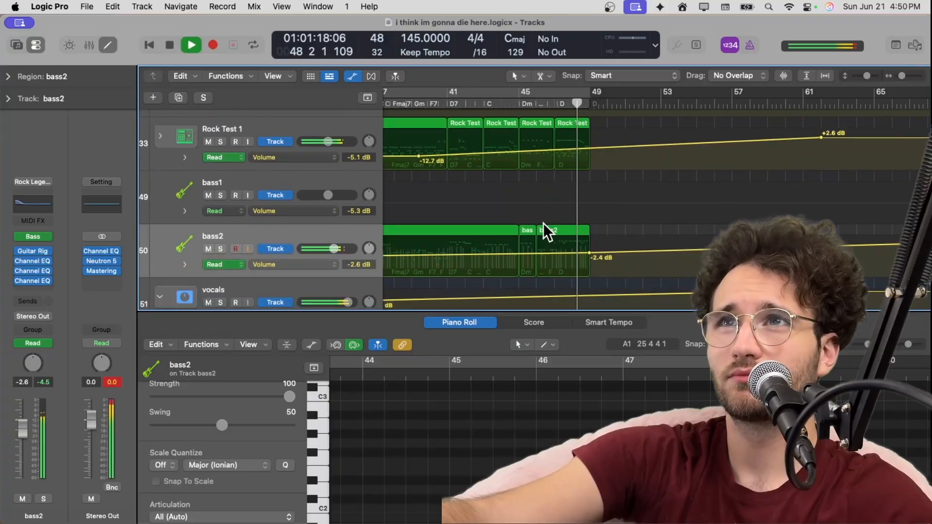
key(space)
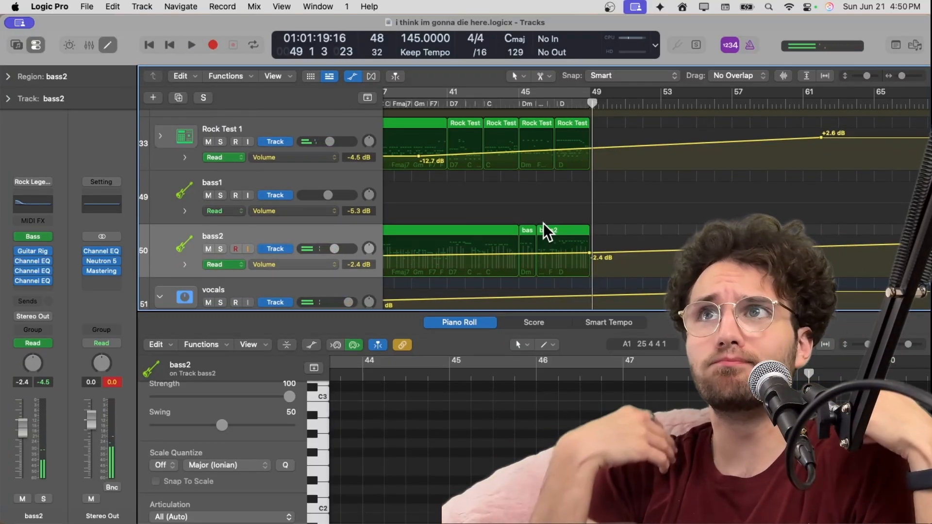
- Cycle bars 33 to 49, solo the Sum 2 guitar stack and start playback
scroll(555, 278, left, 5)
scroll(556, 279, up, 15)
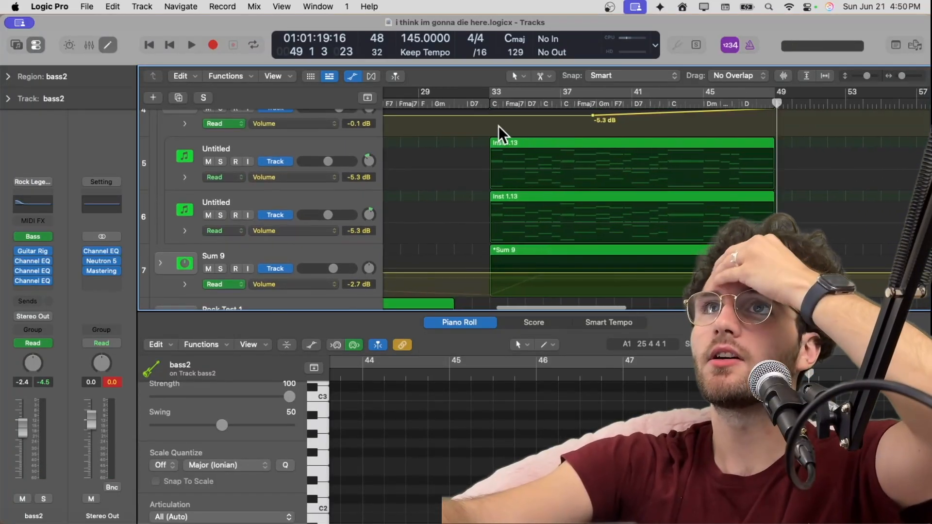
click(502, 88)
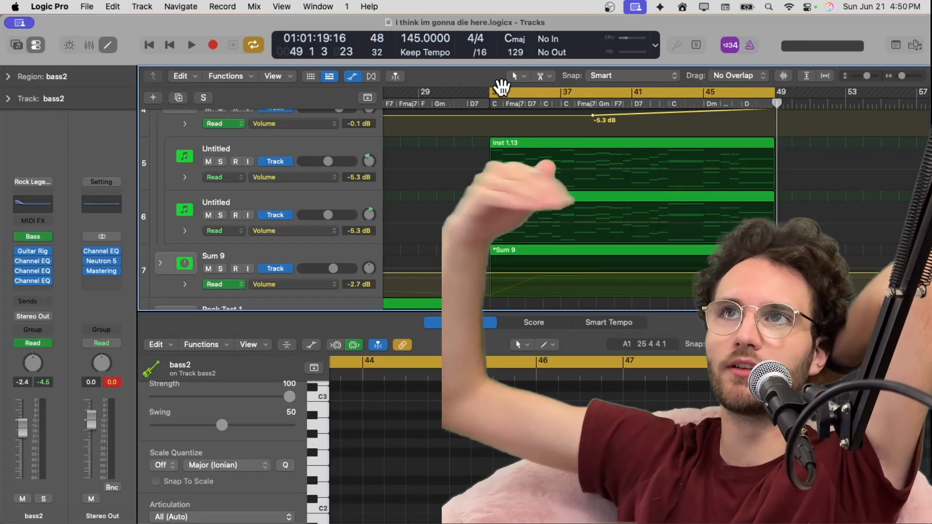
scroll(285, 194, up, 2)
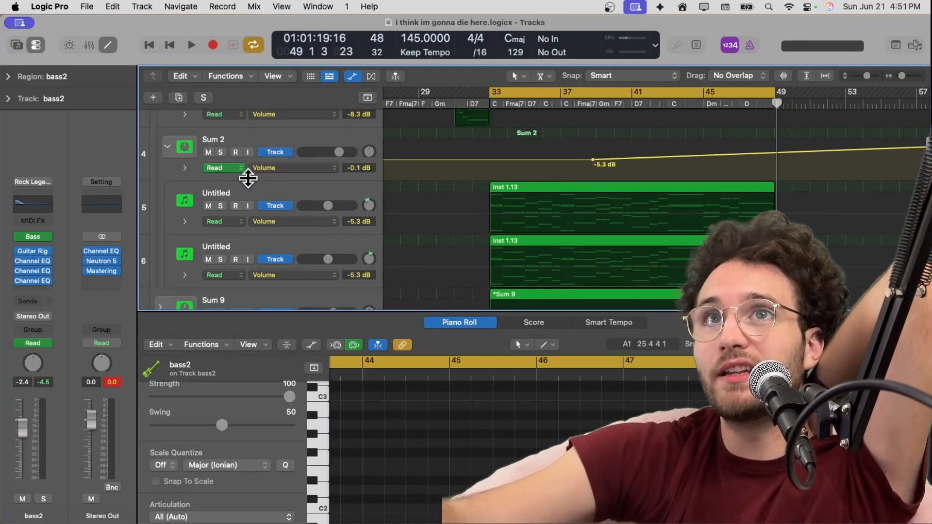
click(221, 152)
key(space)
- Select the first guitar track inside Sum 2, listen while looking over its neighbouring tracks, and stop playback
click(305, 196)
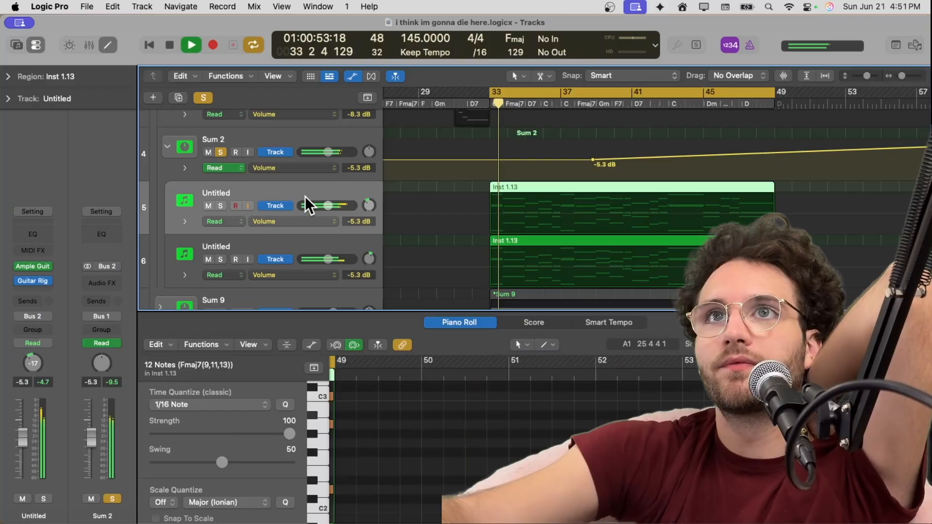
click(280, 247)
scroll(280, 243, up, 2)
click(281, 234)
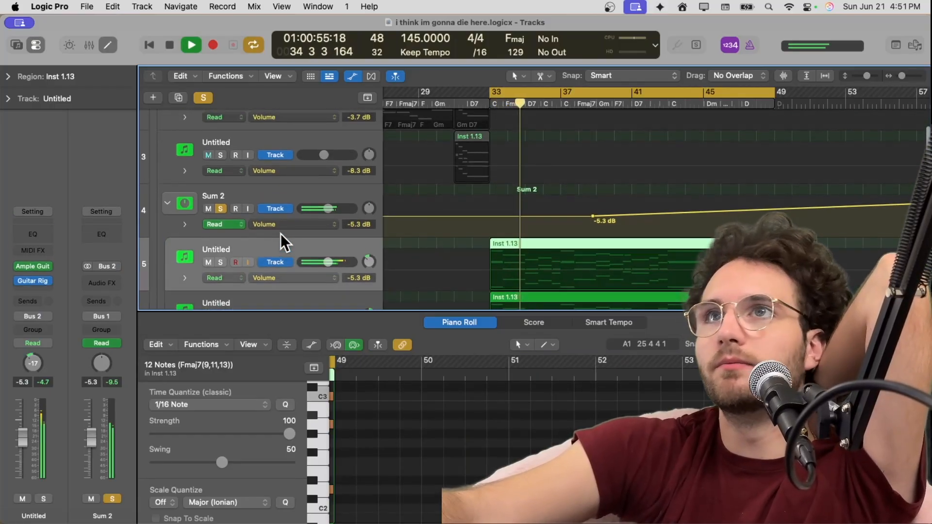
scroll(280, 234, down, 3)
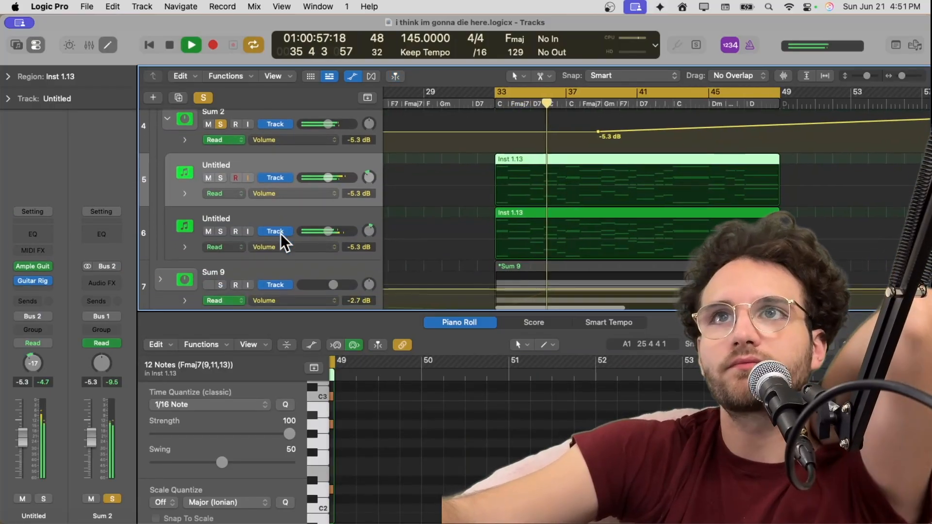
scroll(494, 99, up, 2)
scroll(495, 100, up, 2)
key(space)
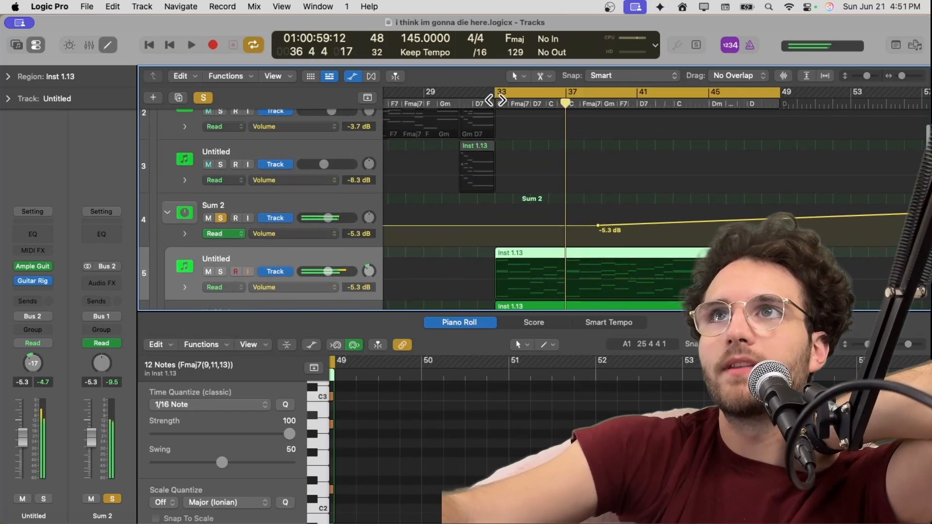
- Extend the cycle start to bar 31, also solo tracks 2 and 3, and play the soloed guitars until bar 35
drag(499, 93, 460, 92)
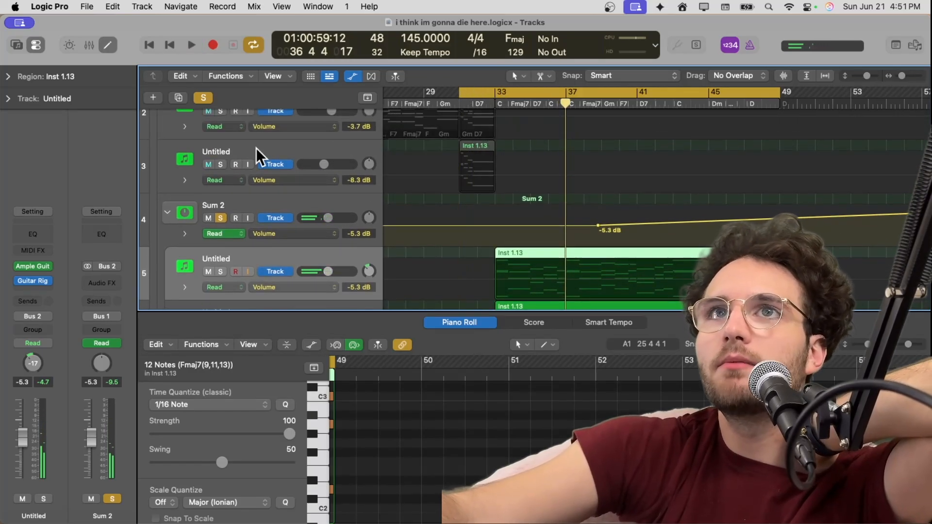
click(219, 112)
key(space)
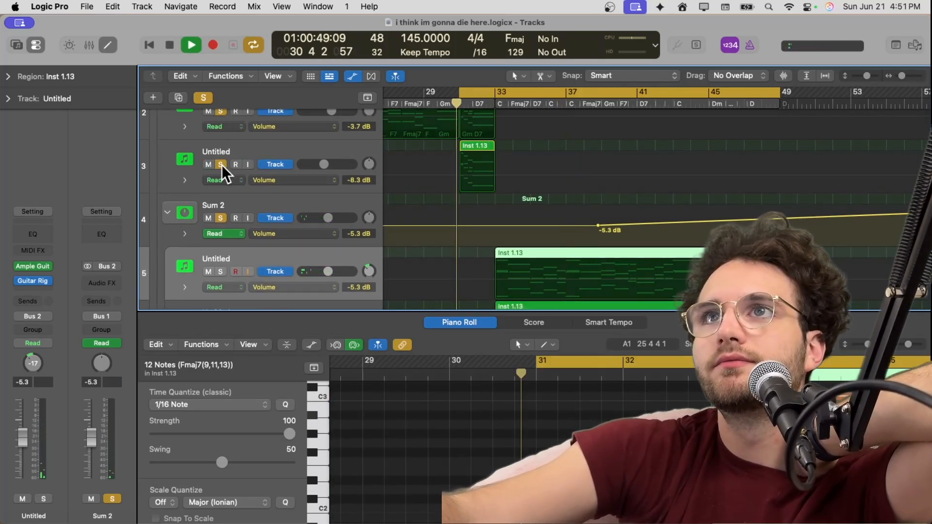
scroll(496, 181, down, 3)
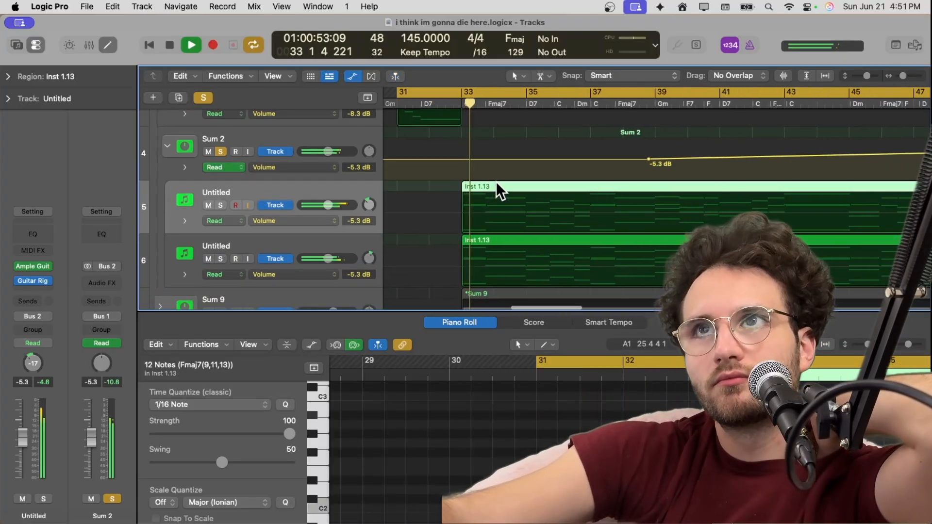
scroll(496, 181, down, 3)
scroll(496, 182, up, 1)
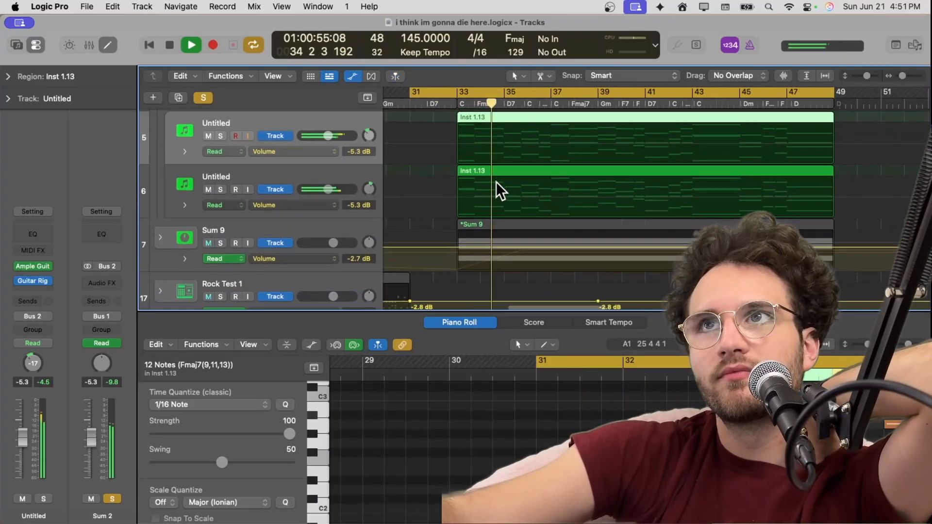
key(space)
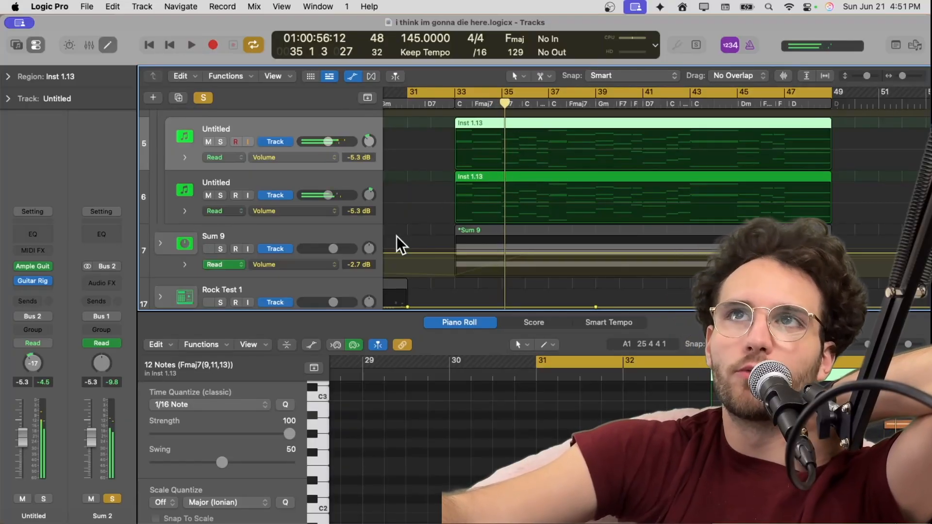
- Expand Sum 9 and Sum 13, select track 9, and view its arpeggiator before closing the plug-in
scroll(201, 240, down, 5)
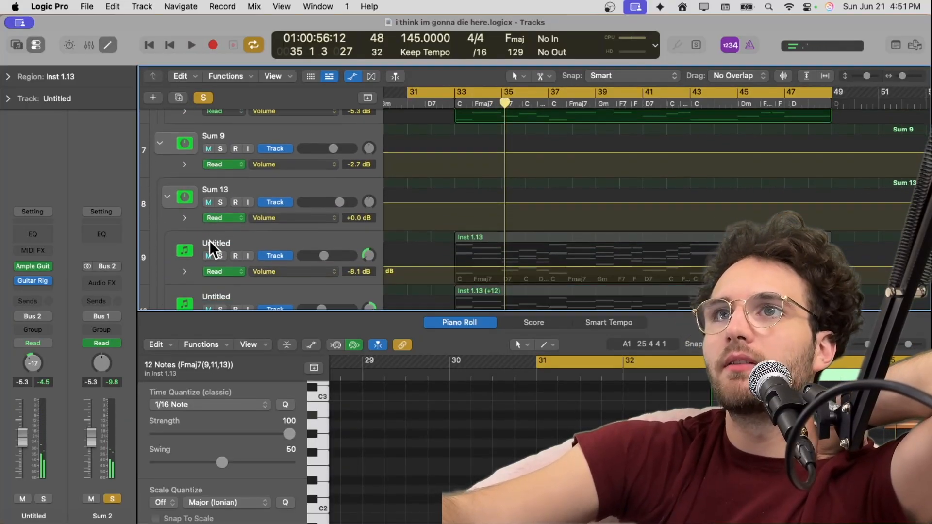
scroll(209, 240, up, 2)
click(265, 173)
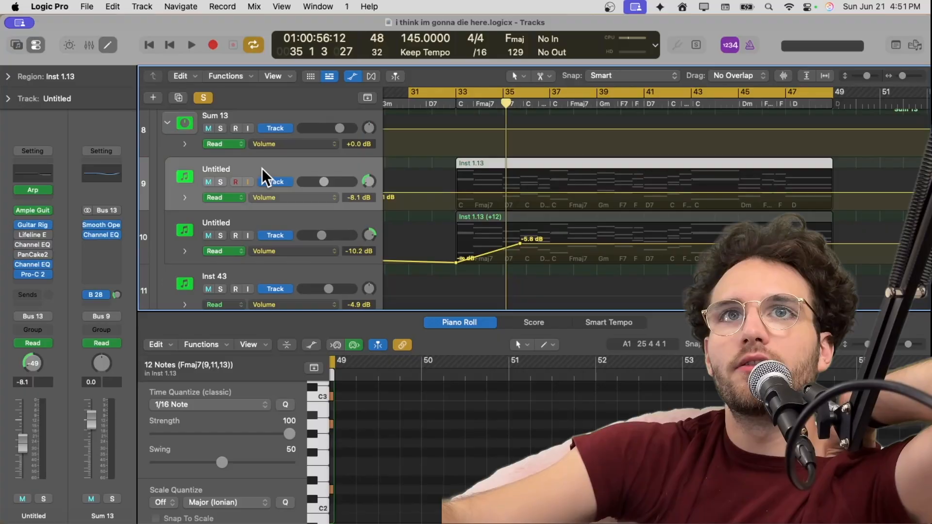
scroll(262, 175, up, 1)
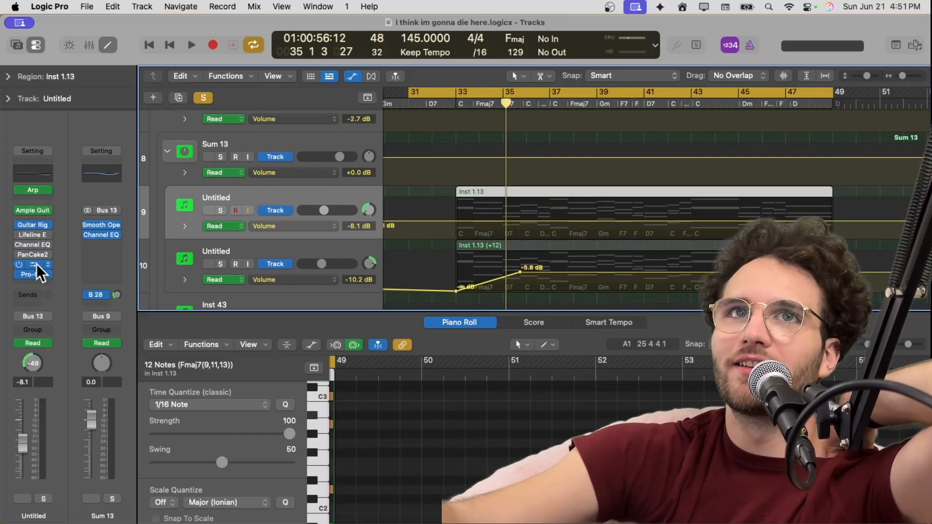
click(32, 191)
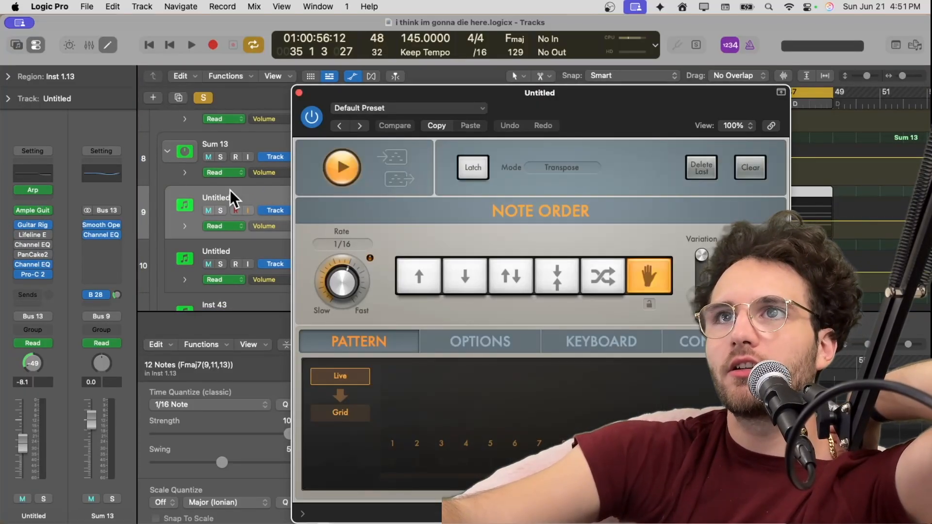
click(299, 93)
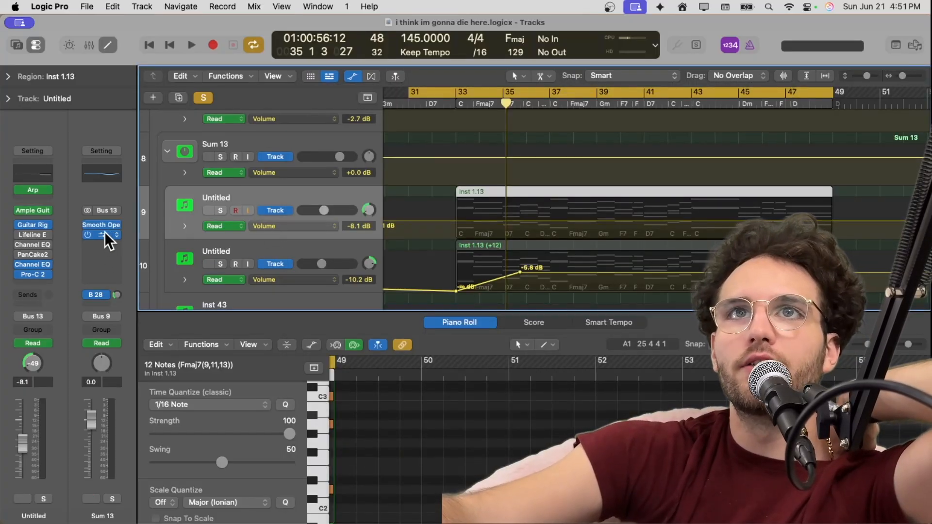
- Select track 10 to view its effects chain, and briefly solo the Sum 13 stack
click(294, 247)
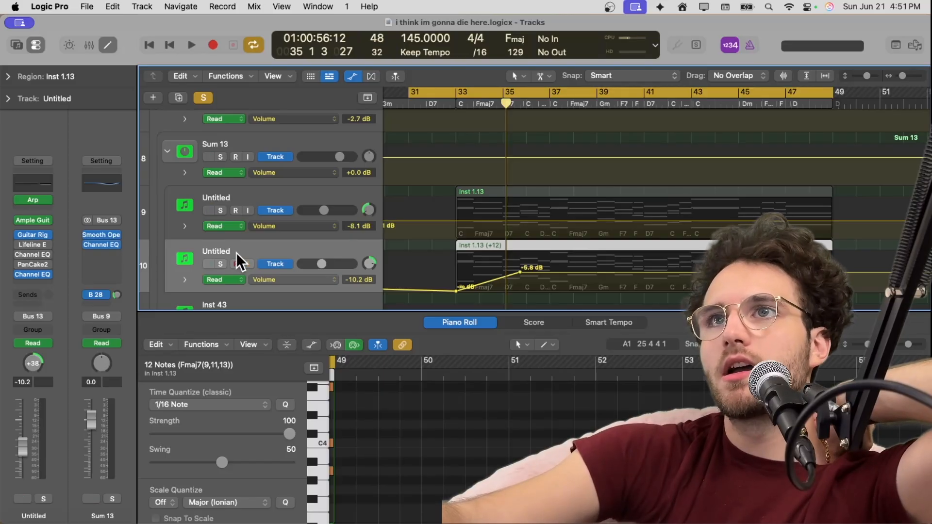
click(219, 158)
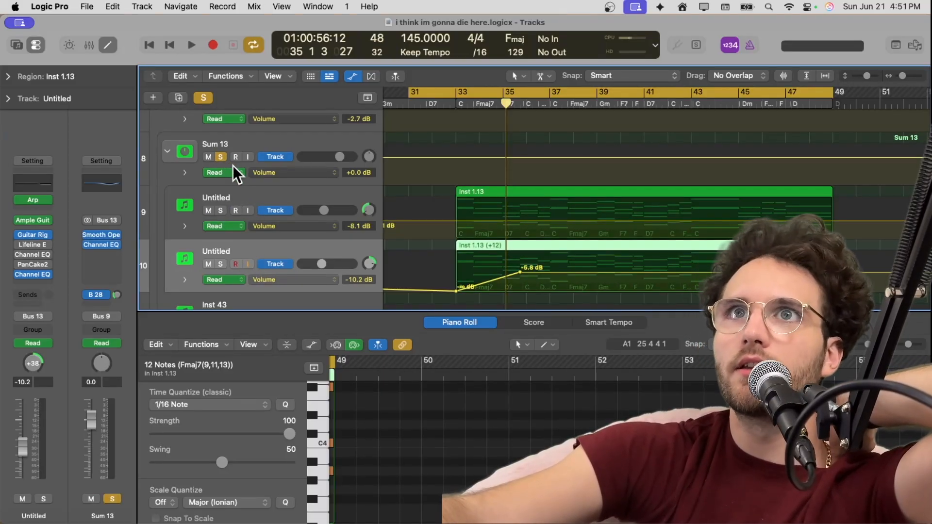
scroll(232, 166, down, 1)
scroll(230, 199, up, 3)
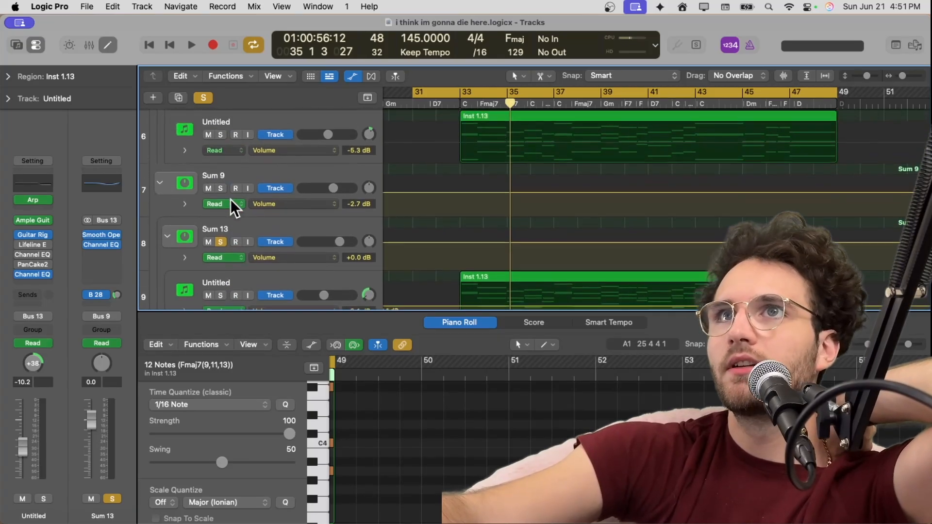
scroll(212, 264, down, 1)
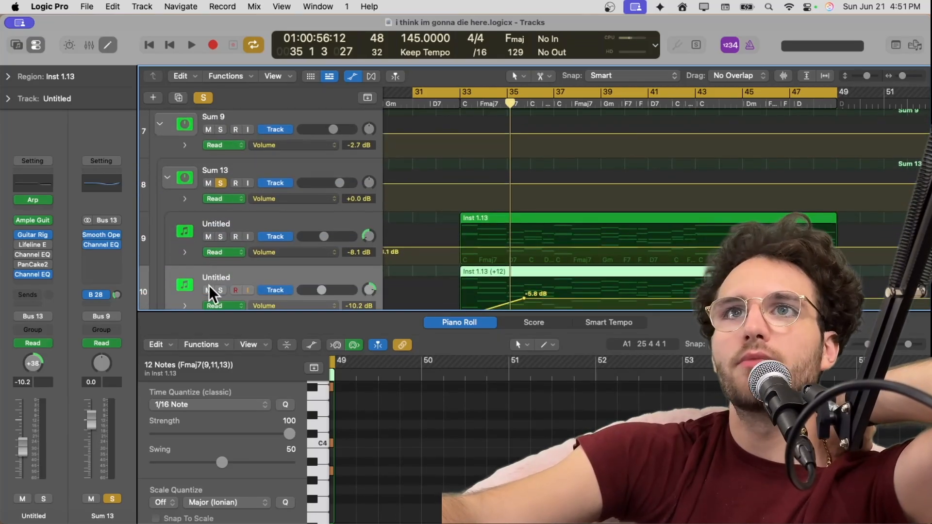
click(222, 183)
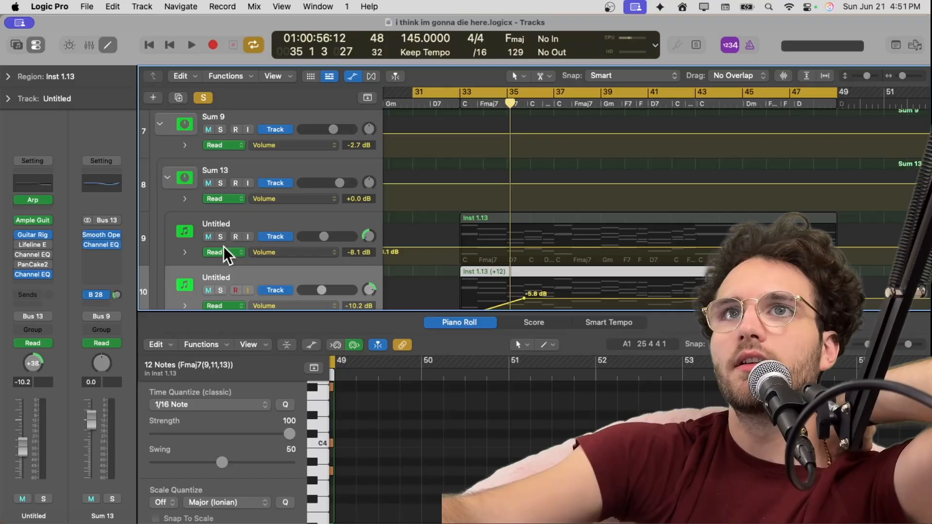
- Play from bar 31 and solo guitar tracks 9 and 10 in Sum 13, stopping at bar 35
scroll(222, 231, up, 5)
key(space)
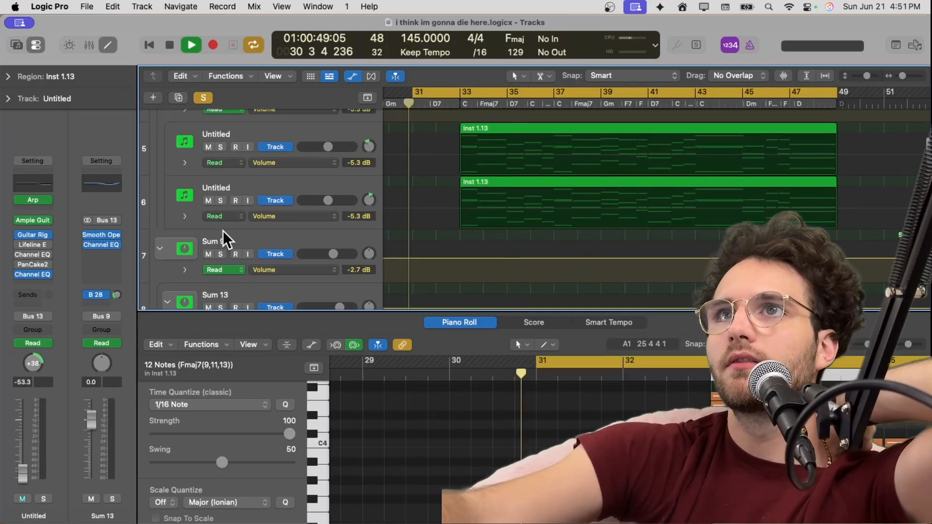
scroll(223, 232, down, 6)
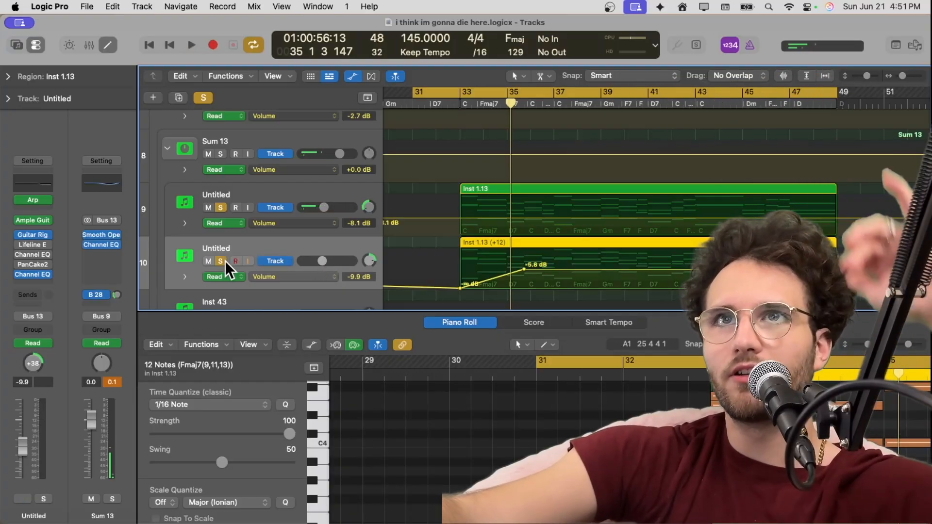
click(222, 261)
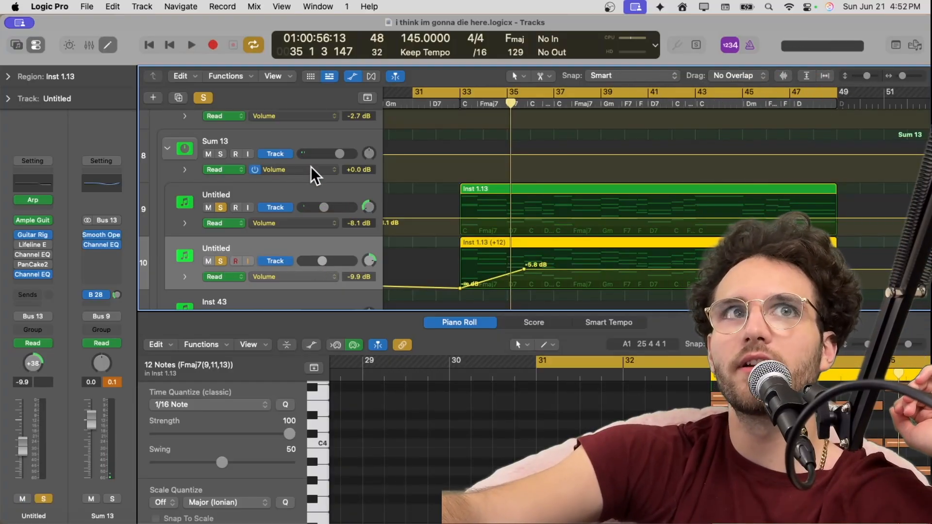
- Play the soloed tracks 9 and 10 past bar 41, select track 12 to view its channel strip, and stop
key(space)
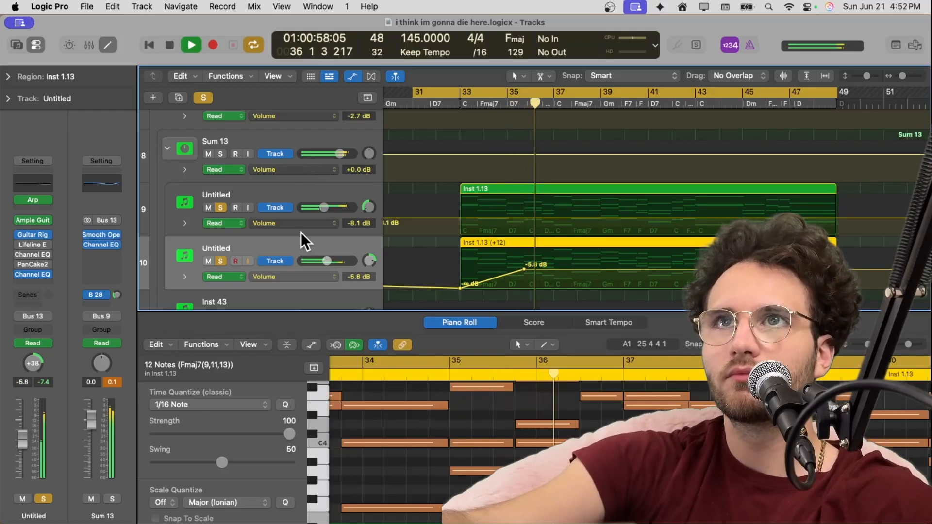
scroll(504, 213, right, 3)
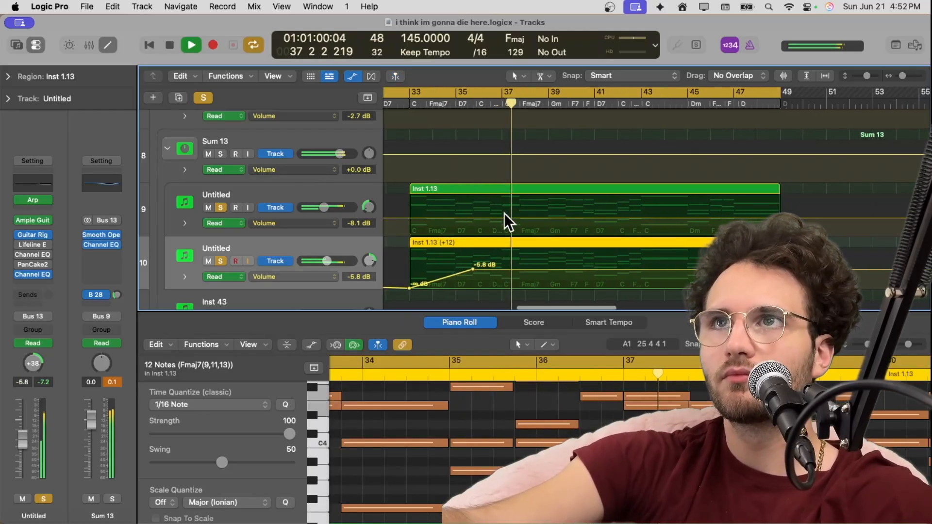
scroll(504, 213, down, 4)
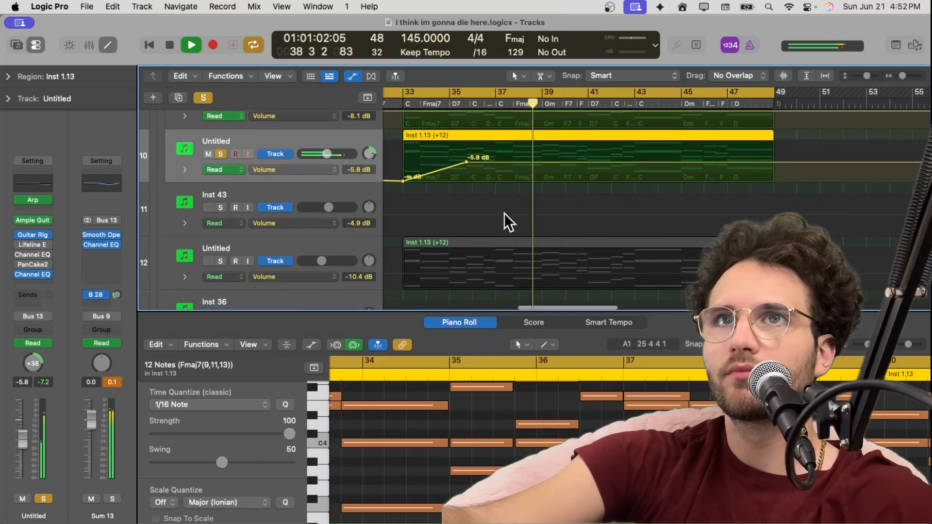
click(230, 253)
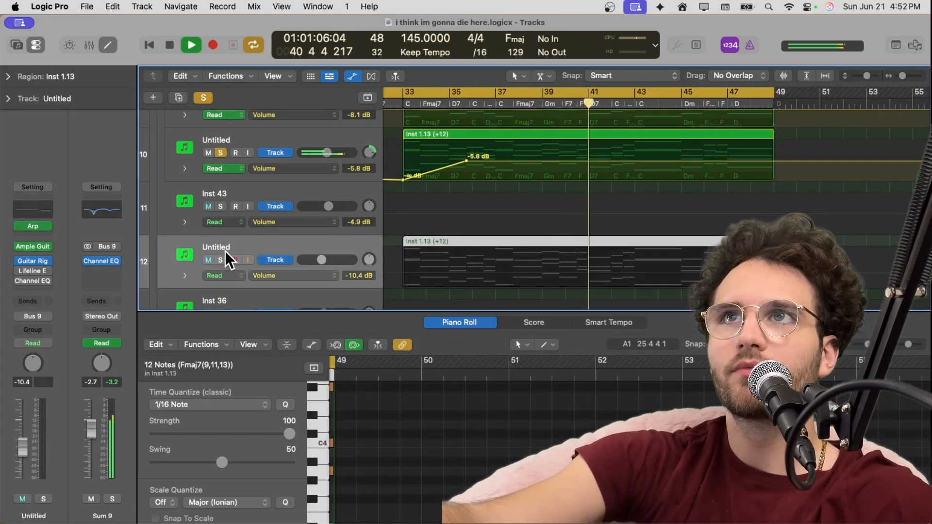
key(space)
scroll(225, 156, up, 3)
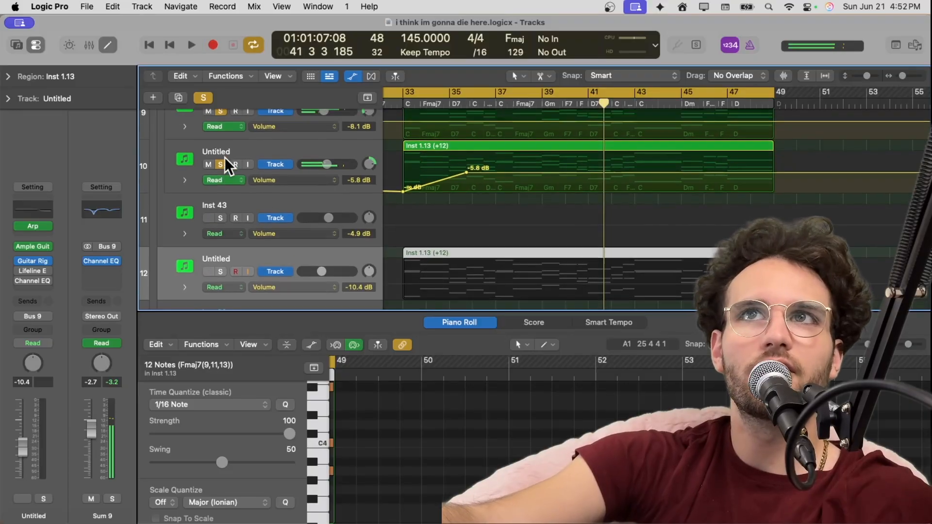
- Clear the solos on tracks 9 and 10, and inspect track 10's Guitar Rig effect with the Buzz Lite preset
click(221, 172)
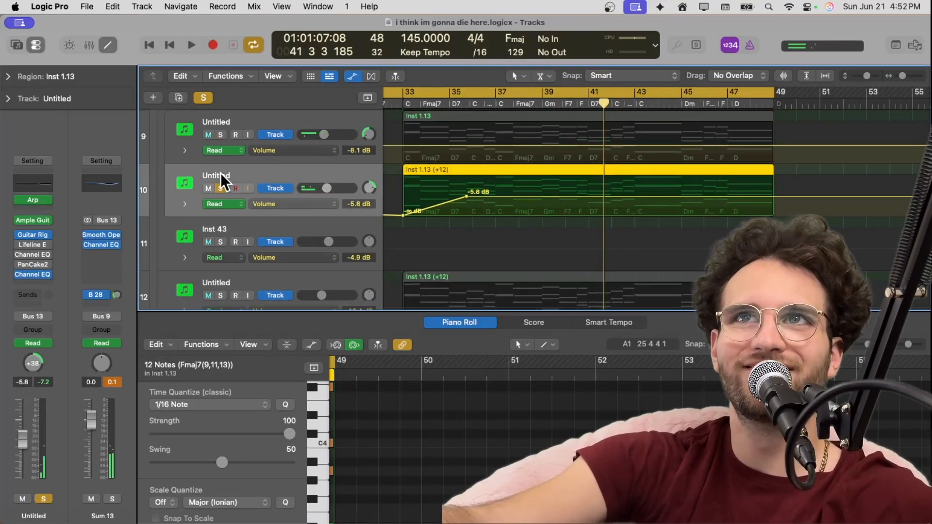
click(31, 235)
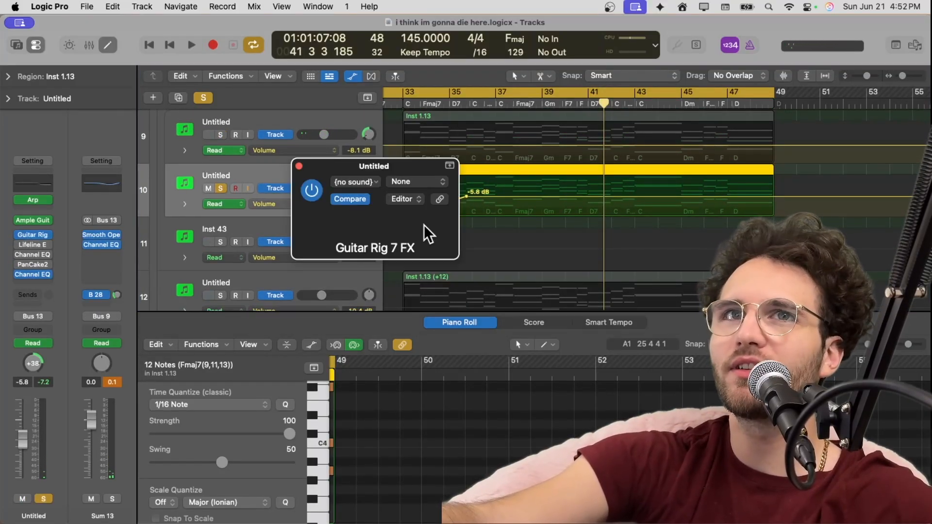
drag(604, 195, 486, 82)
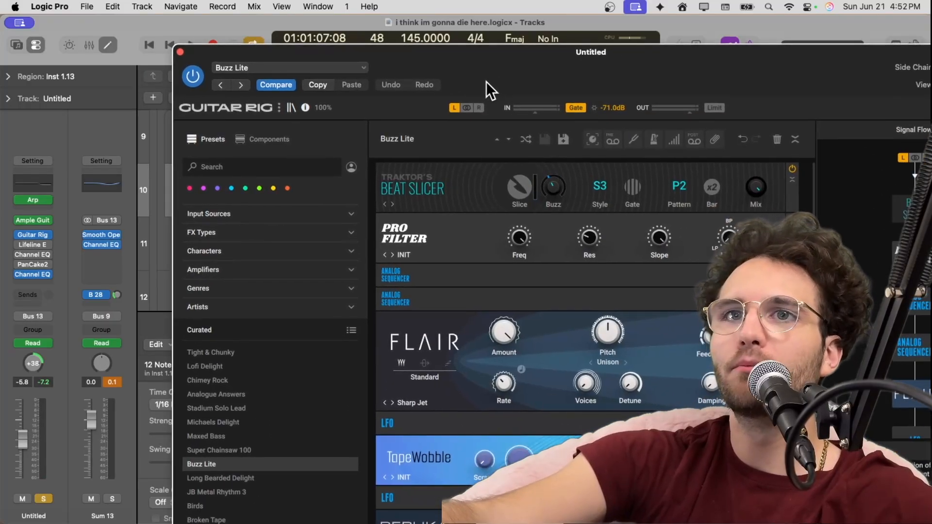
click(180, 52)
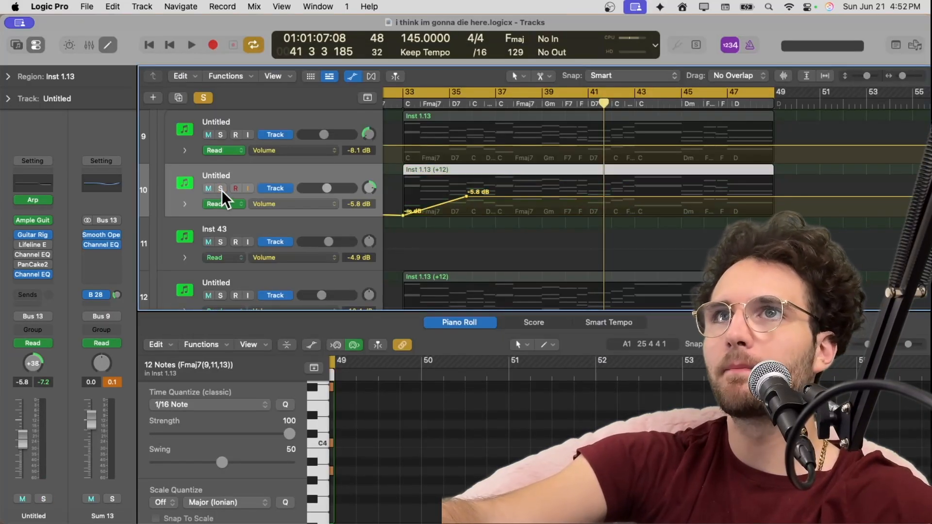
scroll(221, 190, down, 5)
scroll(222, 190, up, 5)
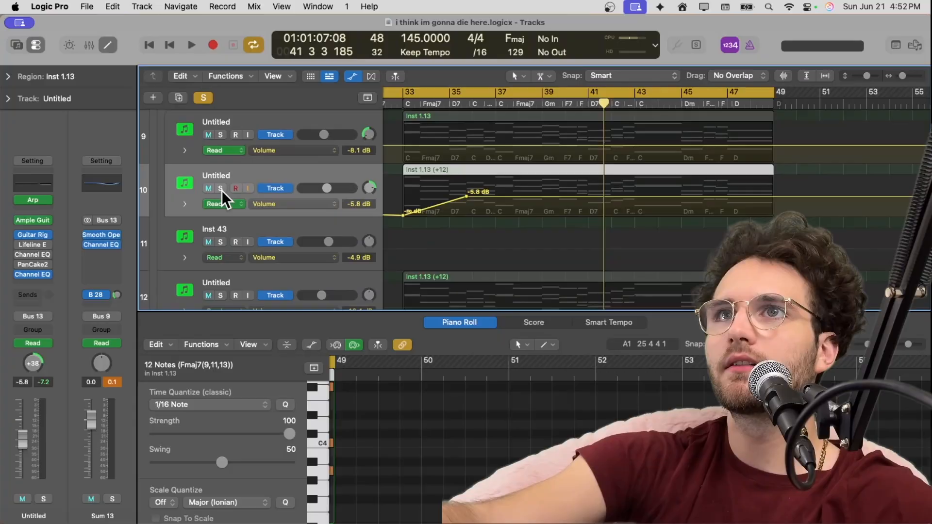
- Solo guitar track 12 and play it from bar 31
scroll(222, 190, down, 3)
click(222, 189)
key(space)
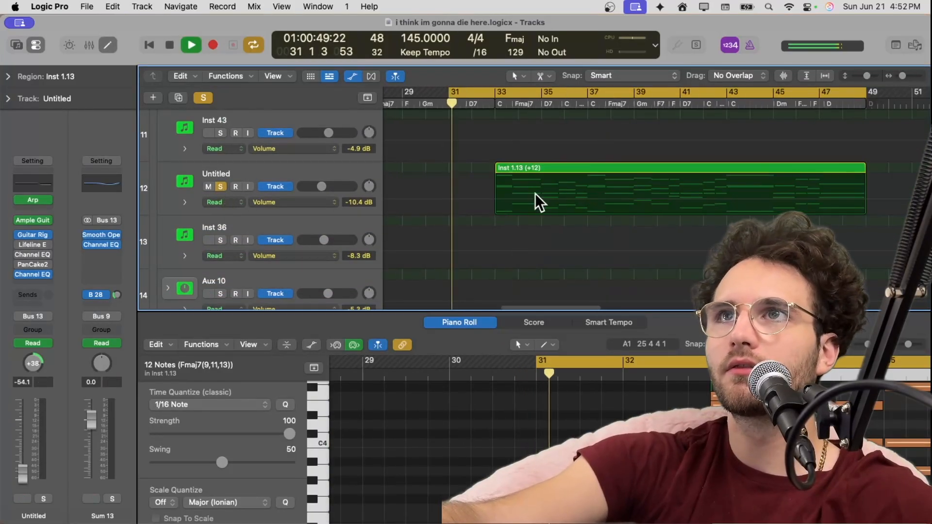
scroll(535, 193, up, 3)
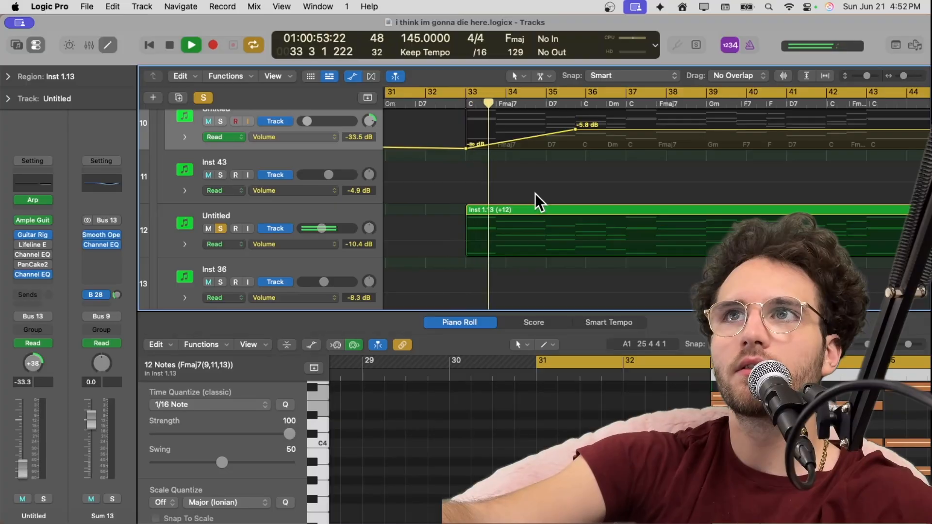
- Select track 12, inspect its Arp plug-in's note order and rate settings, close the plug-in and stop playback
click(278, 209)
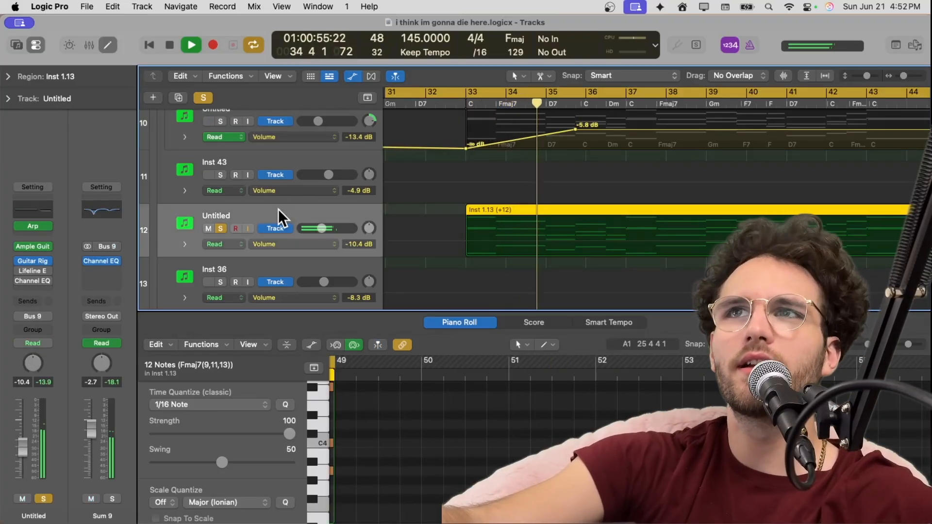
mouse_move(35, 226)
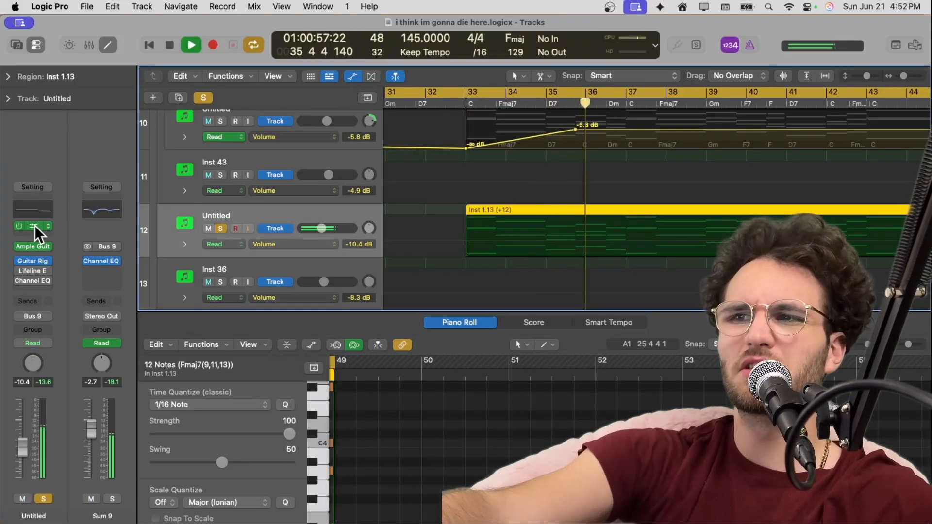
click(35, 226)
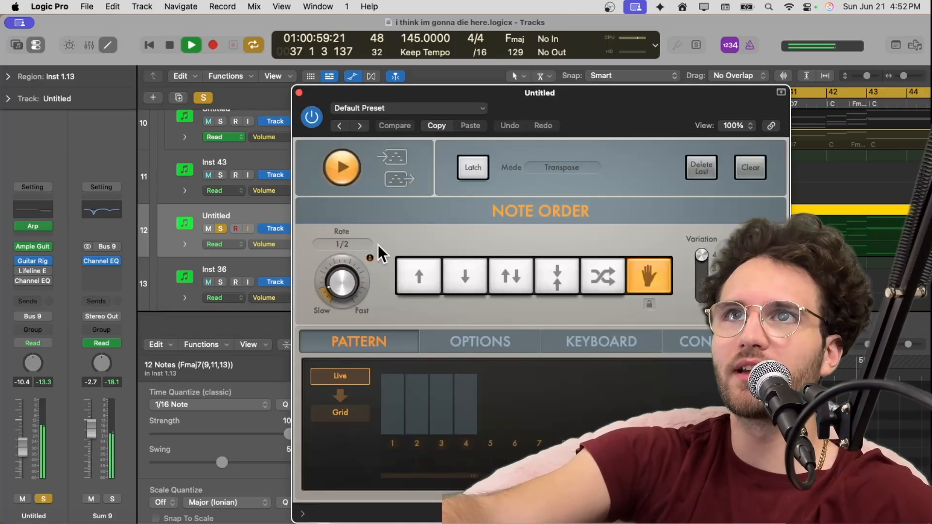
click(299, 93)
scroll(223, 187, up, 2)
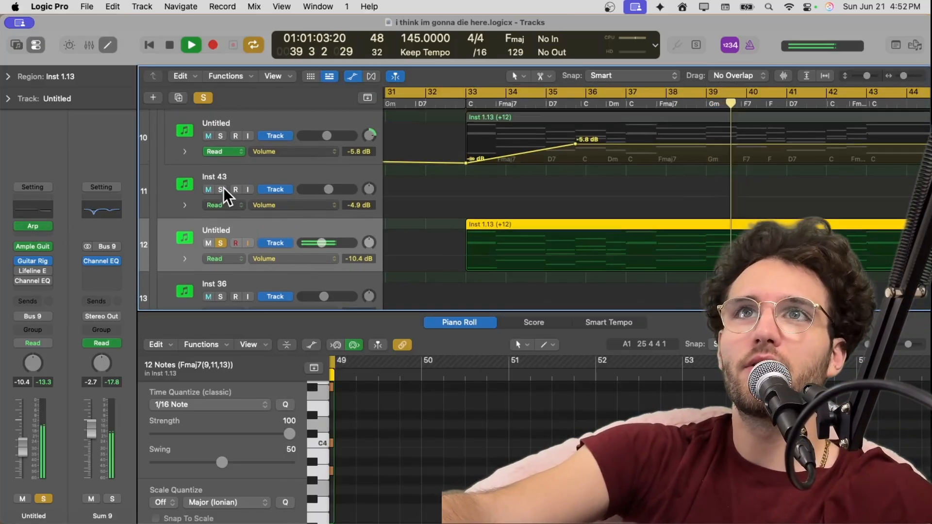
key(space)
- Solo guitar tracks 10 and 9 in Sum 13 alongside track 12
scroll(223, 187, up, 3)
click(223, 188)
scroll(223, 186, up, 1)
scroll(222, 152, up, 6)
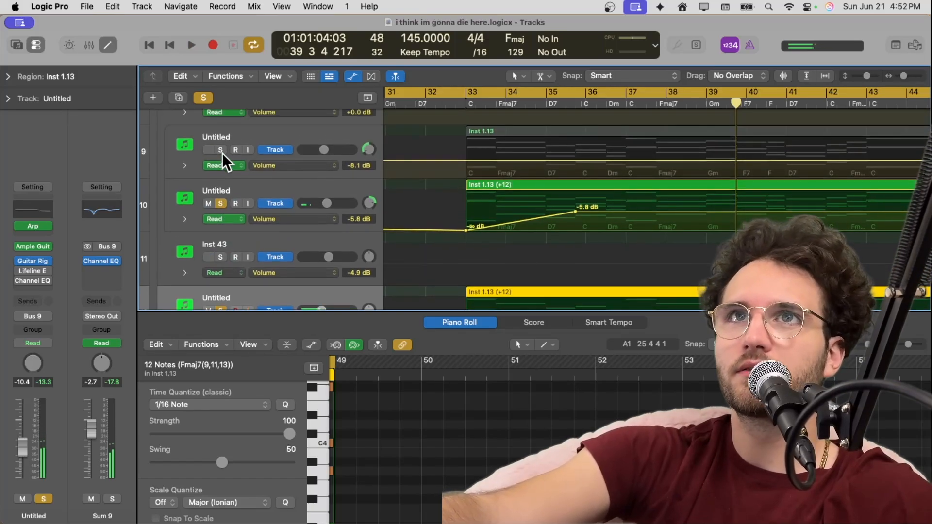
scroll(224, 184, up, 4)
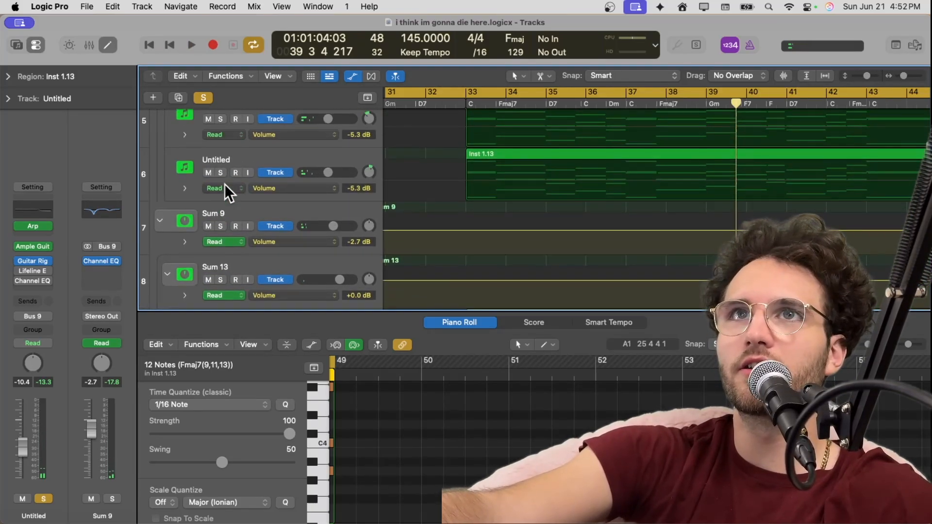
- Play the soloed guitar tracks together from bar 31 while viewing the drum, bass and guitar regions
scroll(225, 184, down, 20)
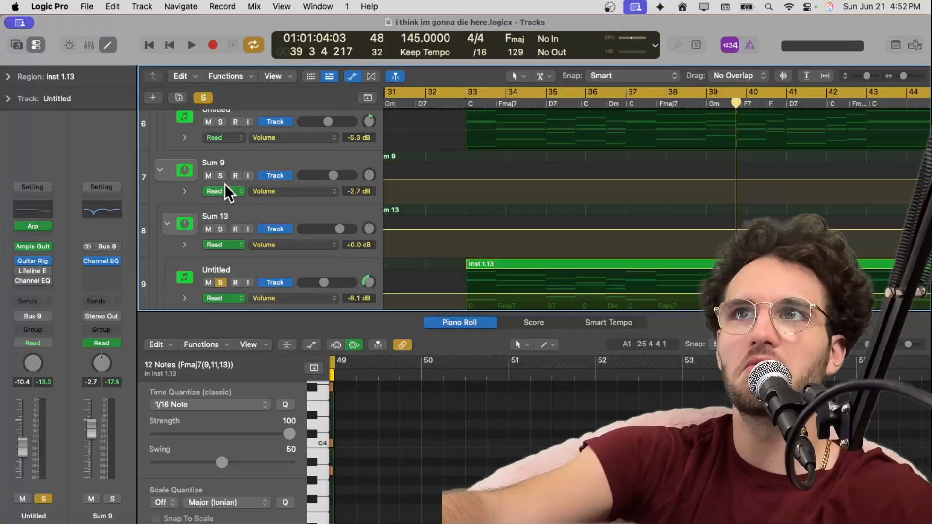
scroll(224, 184, up, 5)
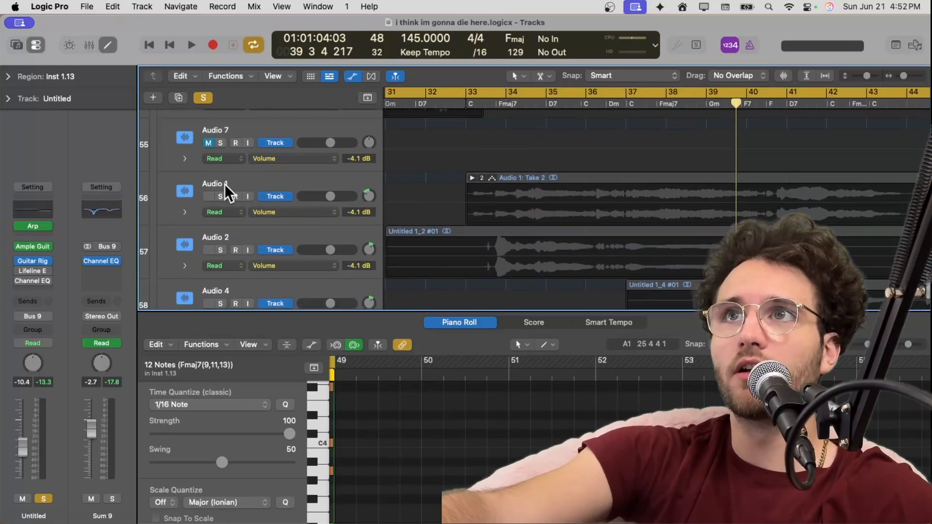
scroll(224, 184, up, 4)
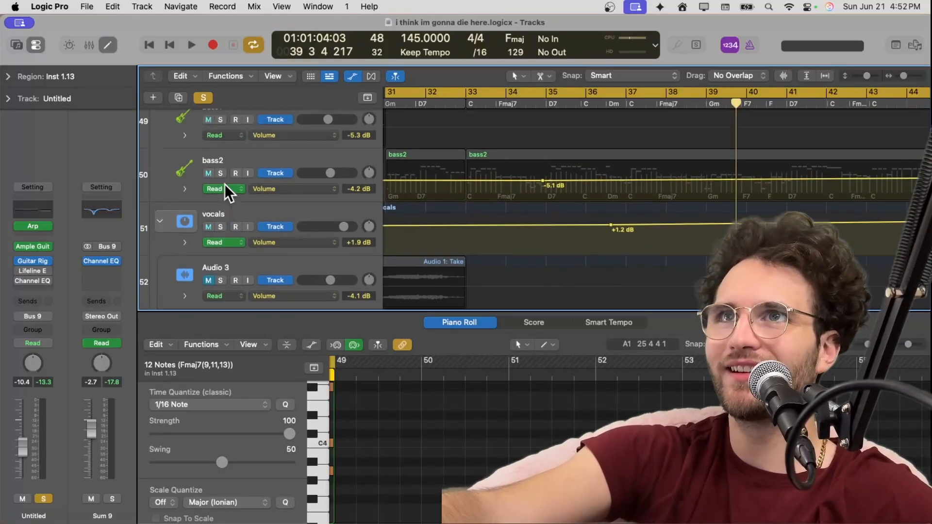
key(space)
scroll(477, 227, right, 4)
scroll(477, 227, up, 2)
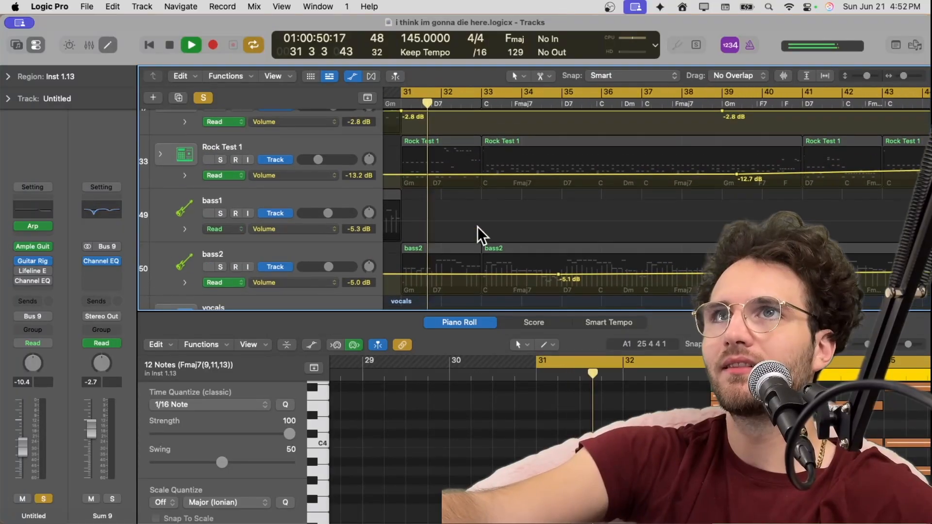
scroll(477, 227, down, 3)
scroll(477, 226, up, 2)
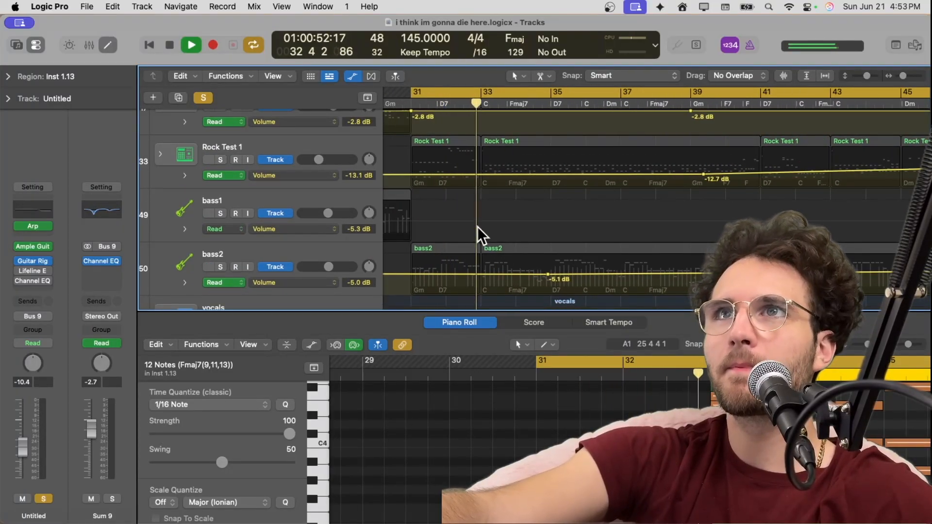
scroll(477, 226, up, 10)
scroll(478, 227, right, 2)
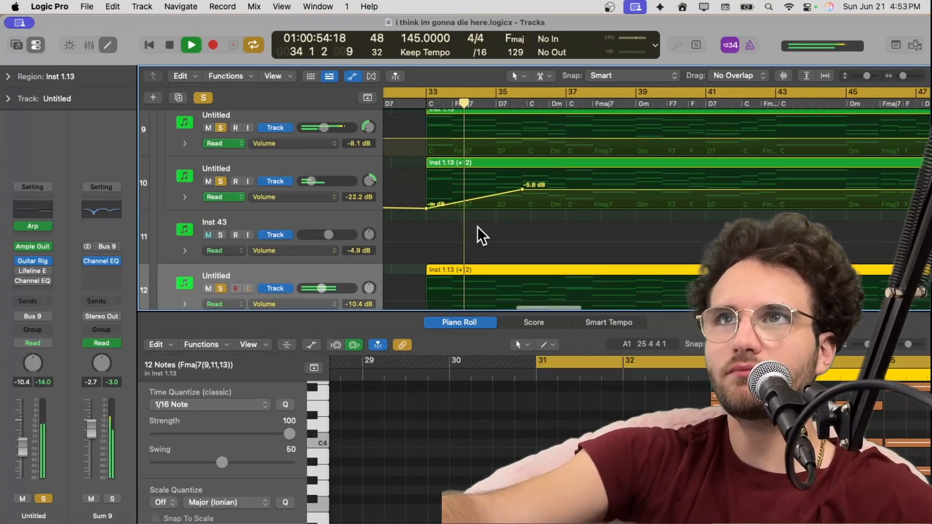
scroll(477, 227, down, 2)
scroll(477, 227, down, 2)
scroll(477, 226, up, 1)
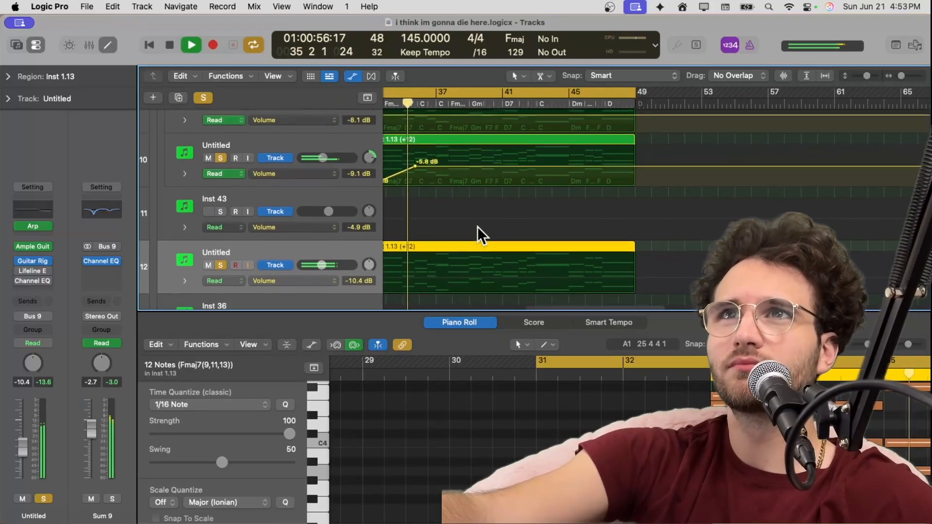
scroll(477, 227, right, 1)
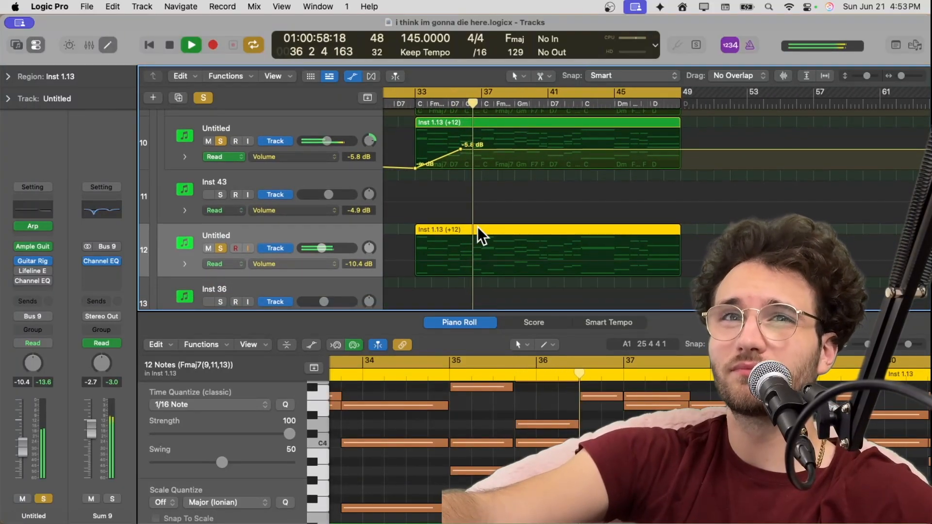
- Keep the soloed guitars playing while looking over the vocal tracks, and stop past bar 44
scroll(477, 227, down, 2)
scroll(478, 226, down, 15)
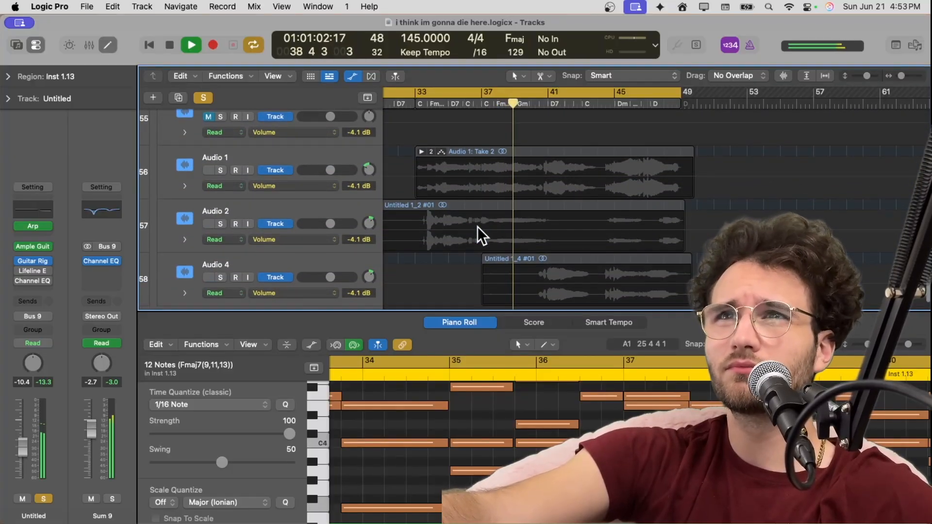
scroll(477, 227, down, 2)
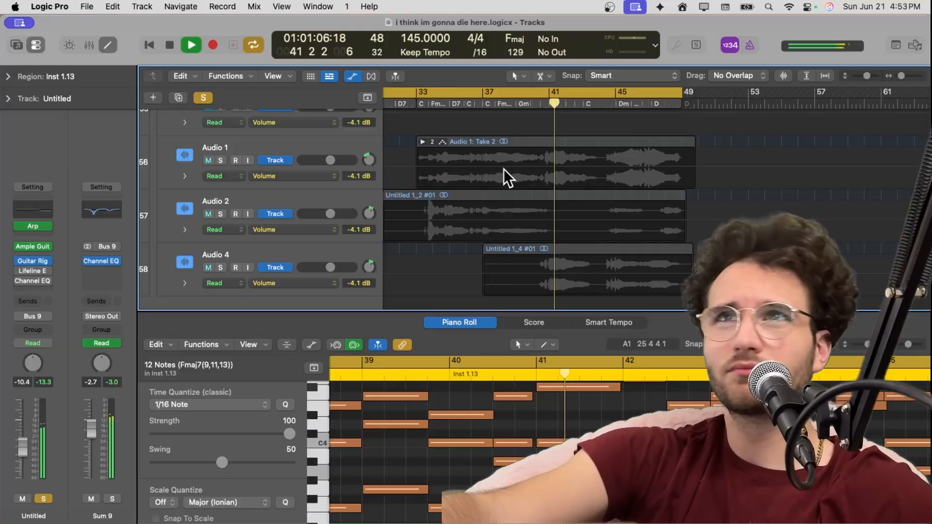
scroll(504, 169, up, 5)
scroll(503, 170, left, 3)
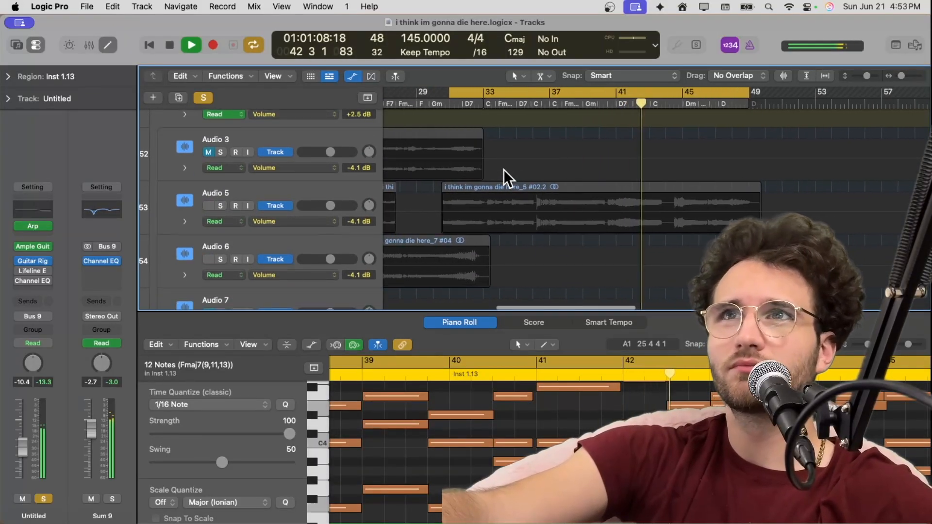
scroll(502, 198, up, 2)
scroll(502, 197, right, 2)
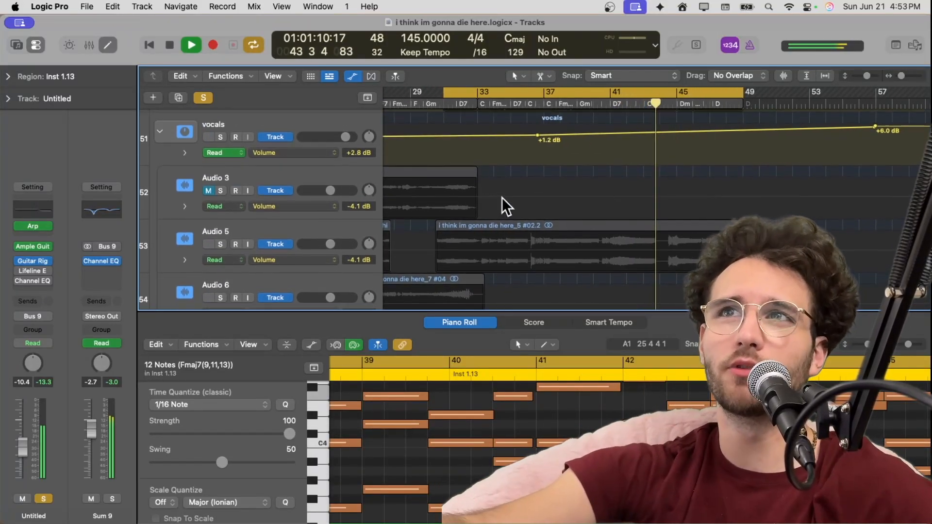
scroll(502, 197, up, 2)
scroll(421, 212, left, 1)
key(space)
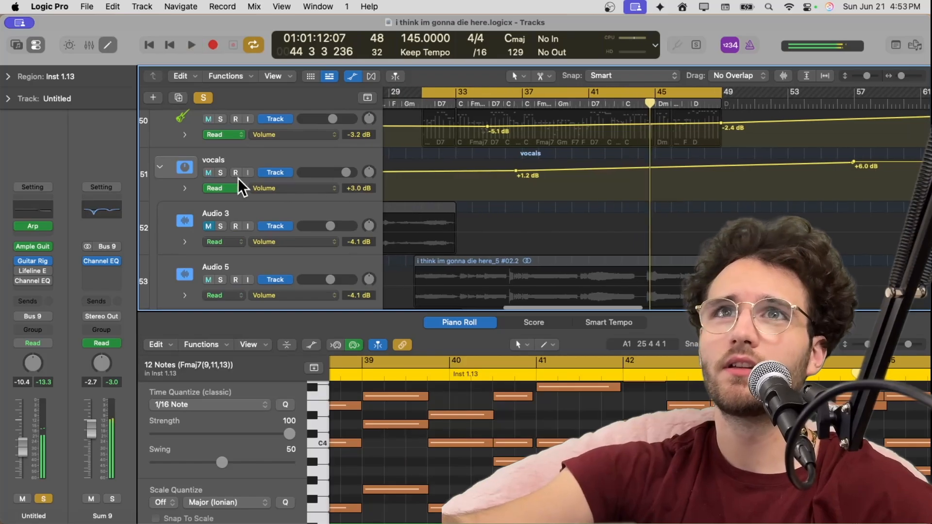
- Solo the vocals stack and play the section again from bar 31
click(220, 174)
key(space)
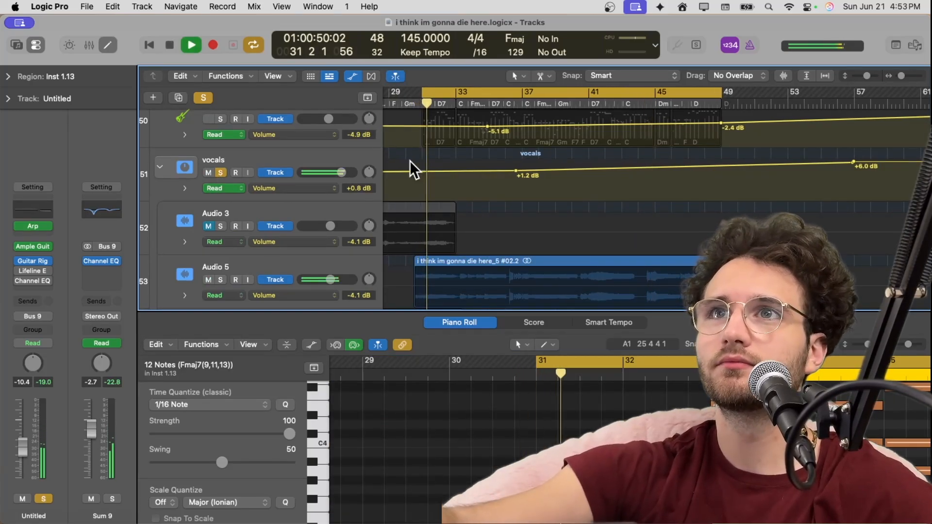
scroll(410, 161, down, 4)
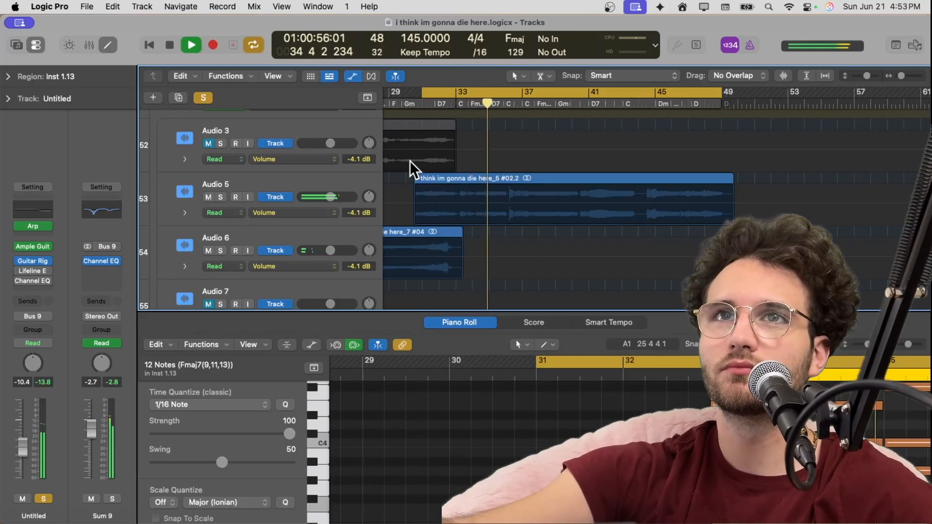
- Select vocal tracks Audio 5, 6, 7, 1, 2 and 4 in turn to view their channel strips during playback
click(319, 176)
click(287, 240)
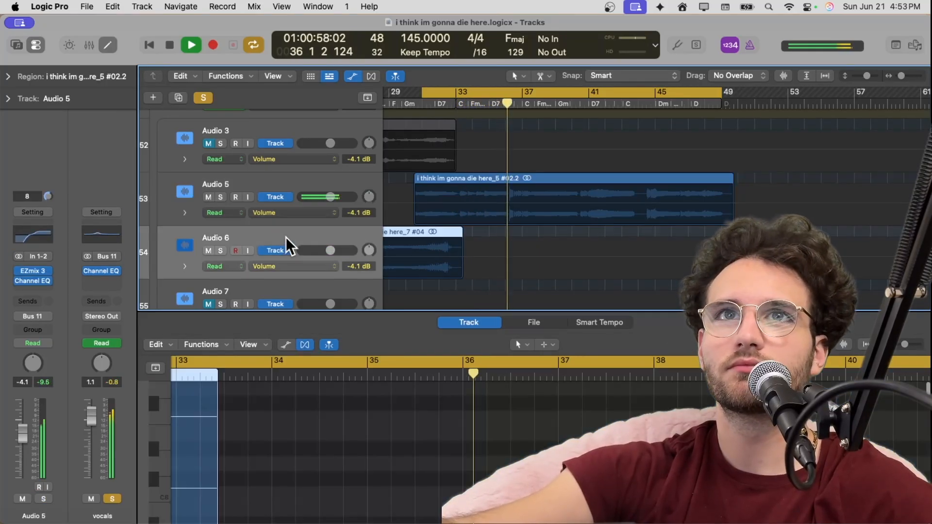
scroll(285, 237, down, 2)
click(276, 255)
scroll(275, 252, down, 2)
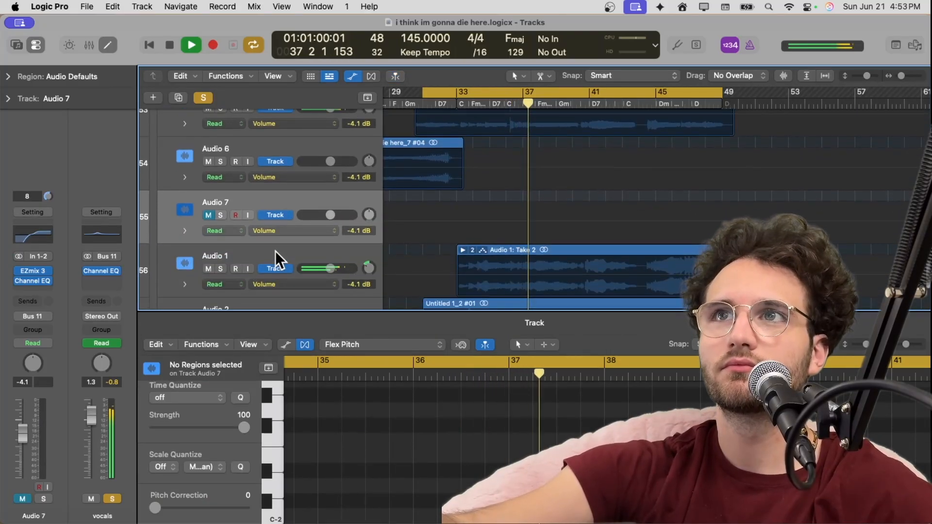
click(275, 250)
scroll(276, 250, down, 2)
click(275, 260)
scroll(275, 260, down, 2)
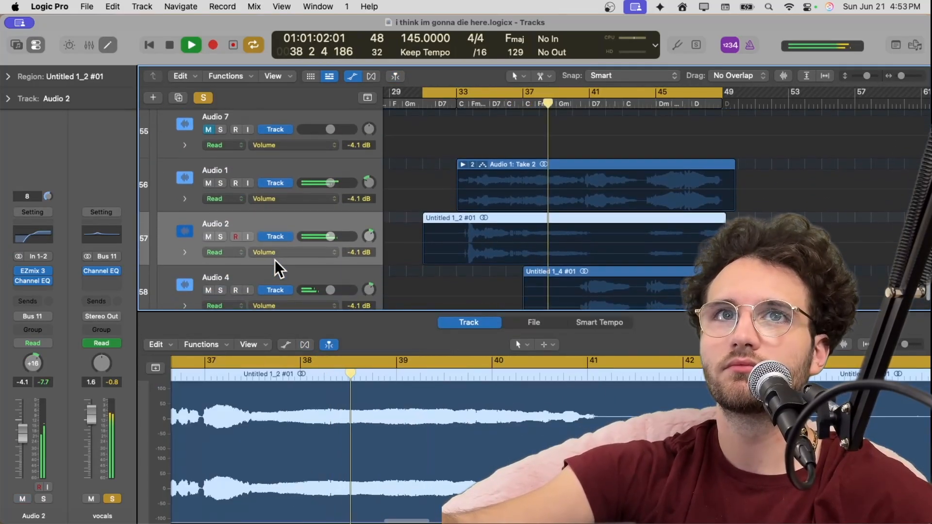
click(274, 260)
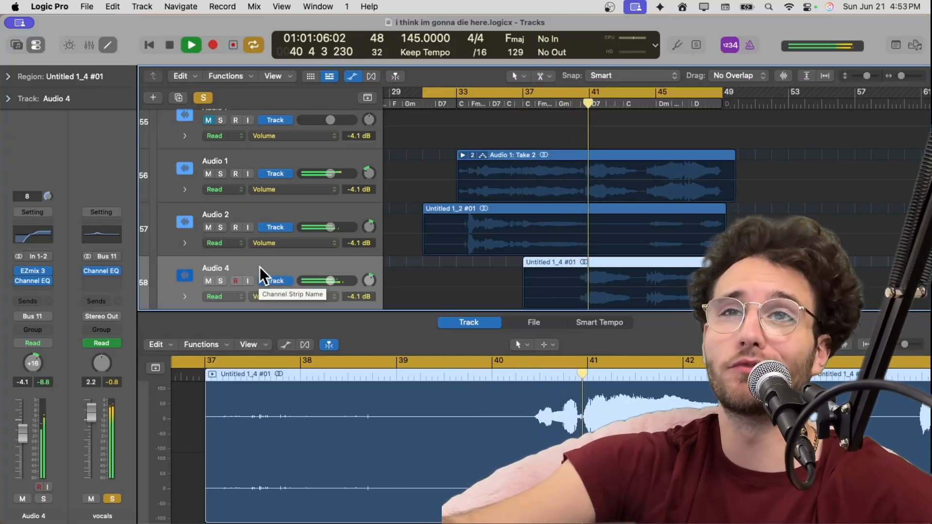
- View the output routing options of Audio 4, and dismiss them without a change
scroll(280, 256, down, 1)
click(39, 318)
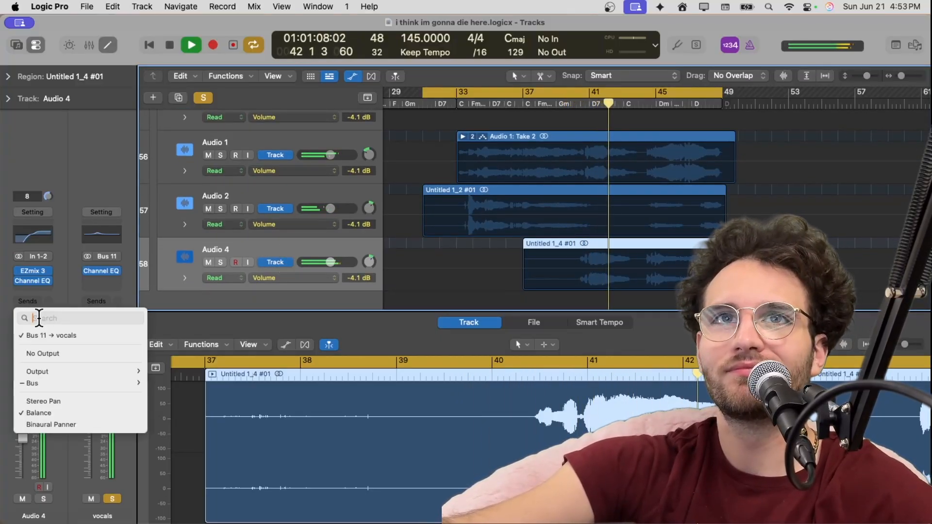
click(61, 297)
- Select the vocals stack to view its channel strip, and stop playback once the cycle returns to bar 31
scroll(290, 254, up, 3)
scroll(290, 254, up, 5)
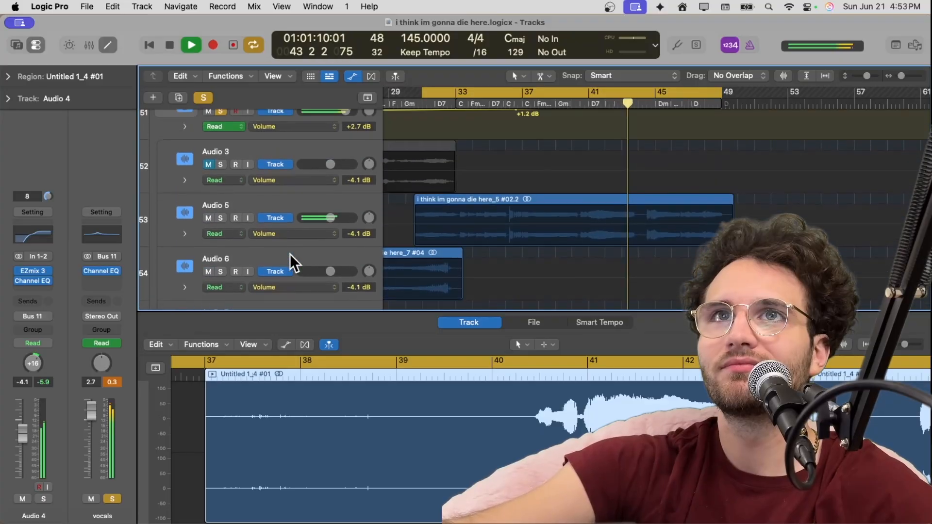
click(283, 182)
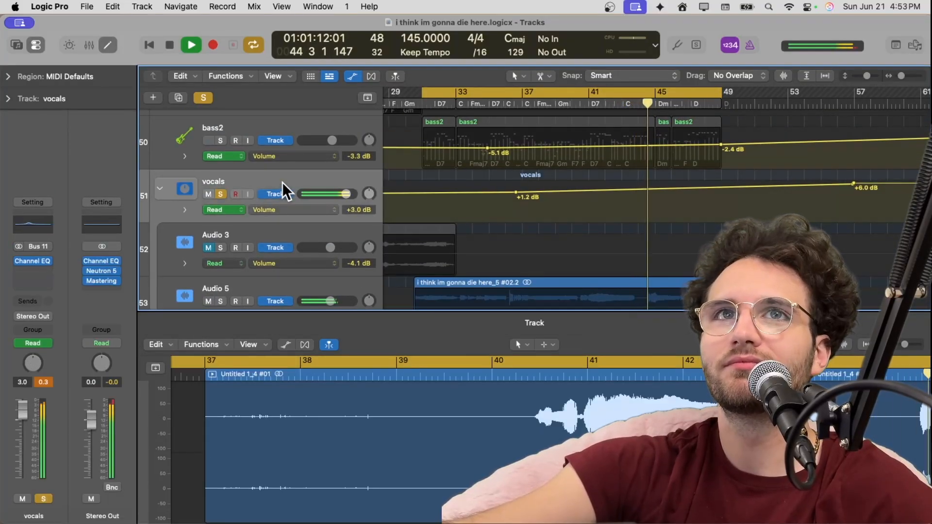
scroll(420, 212, down, 2)
scroll(420, 212, up, 3)
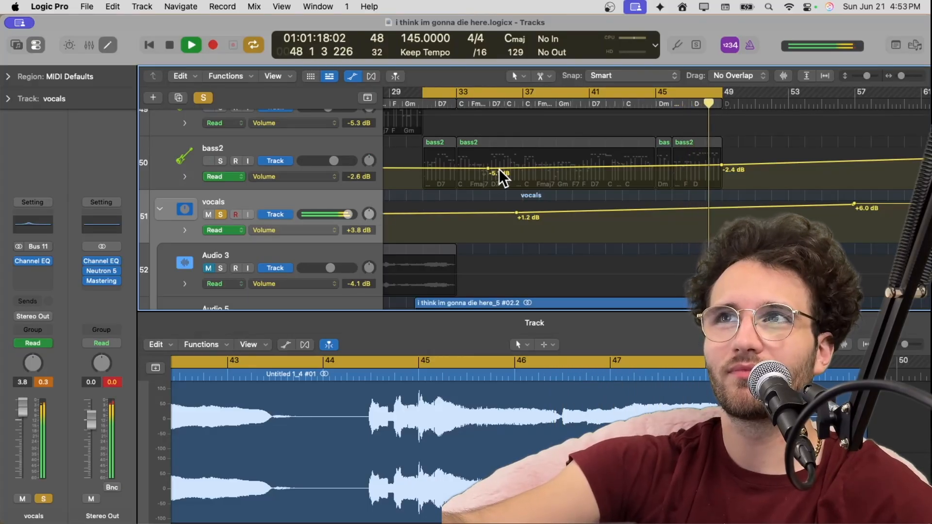
key(space)
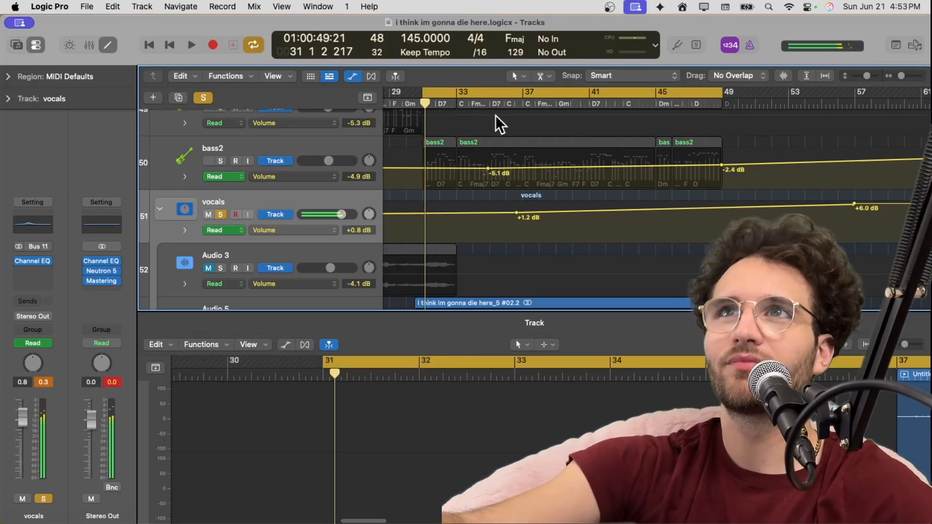
- Clear all active solos and return to the Sum 1 stack at the start of the track list
click(204, 98)
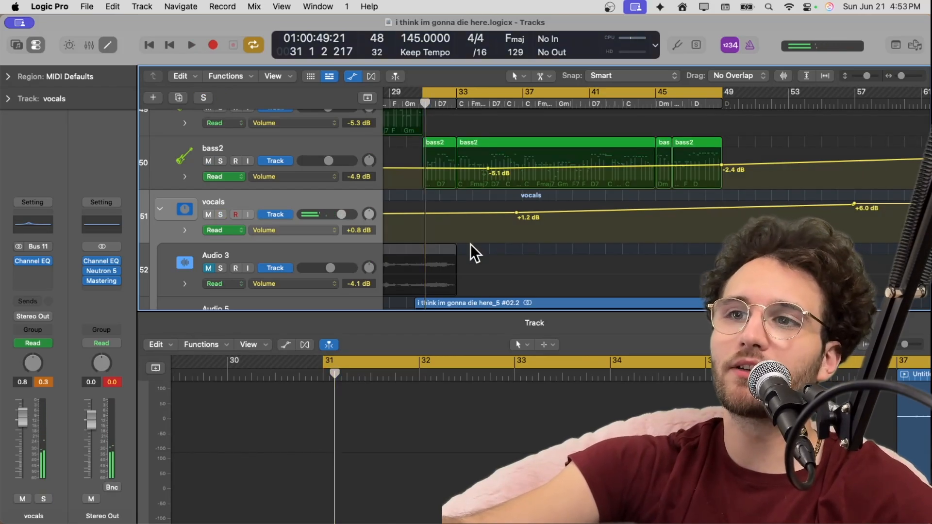
scroll(483, 239, up, 5)
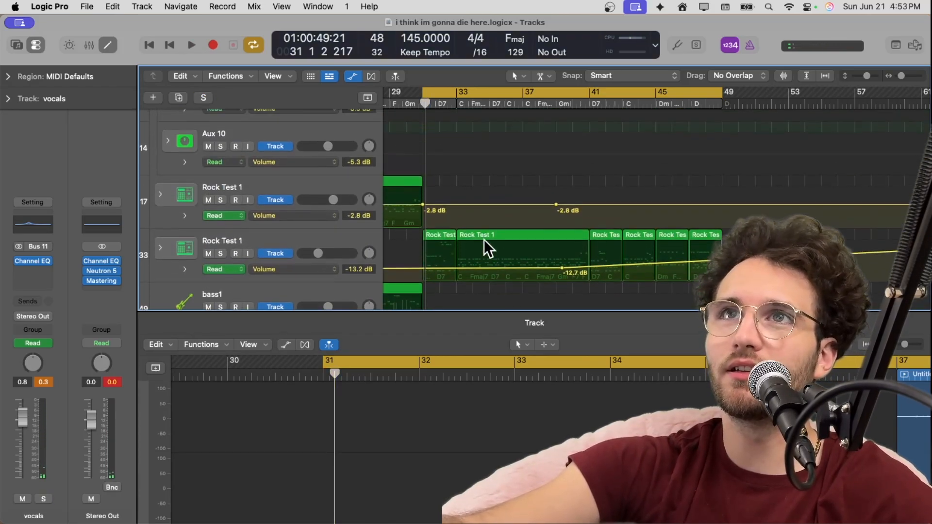
scroll(396, 210, up, 10)
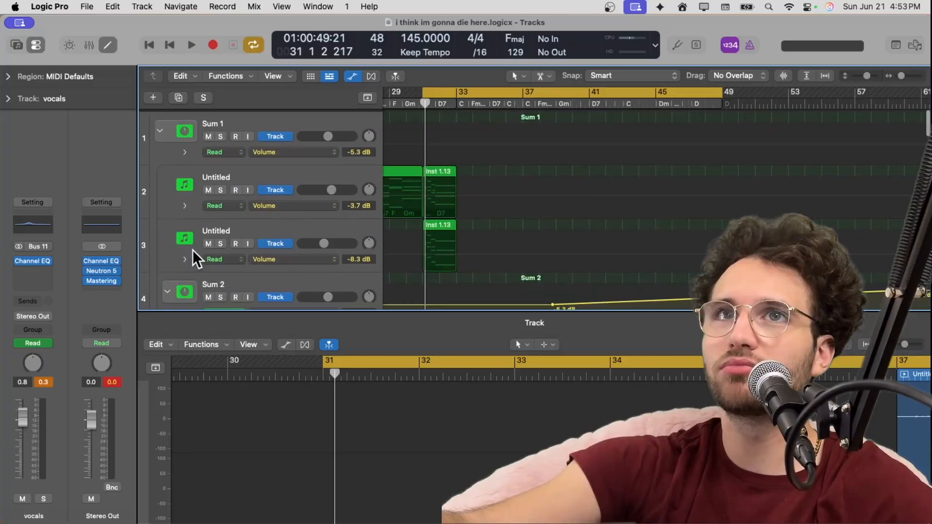
- Collapse the Sum 2, Sum 1 and Sum 9 track stacks to shorten the track list
click(170, 283)
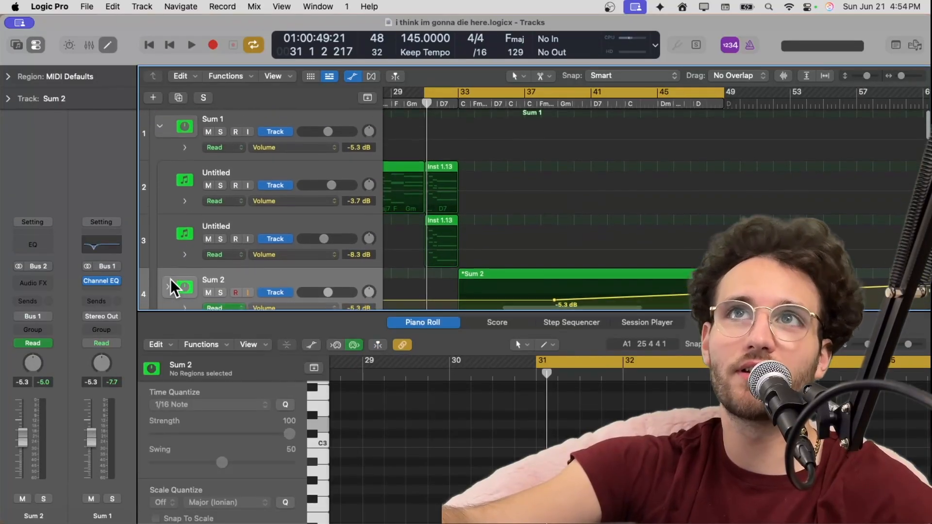
click(161, 123)
scroll(169, 199, down, 5)
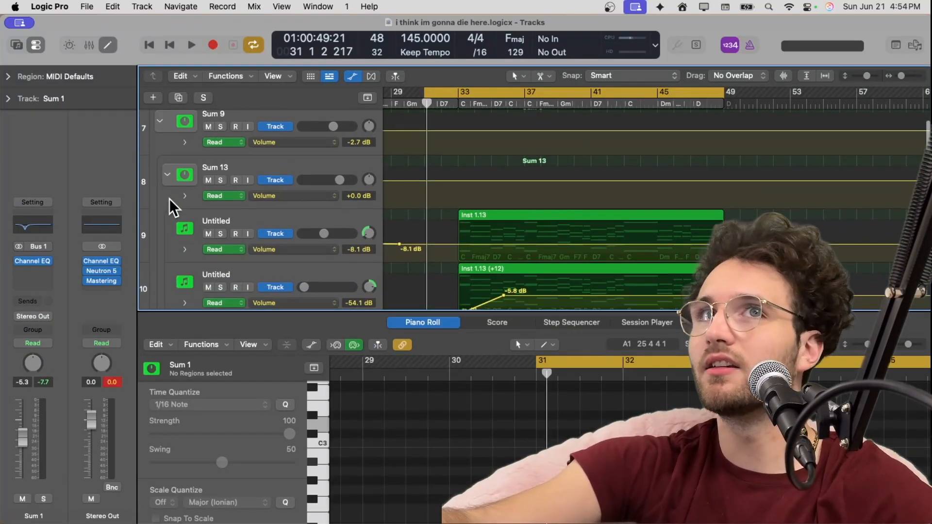
scroll(165, 120, down, 20)
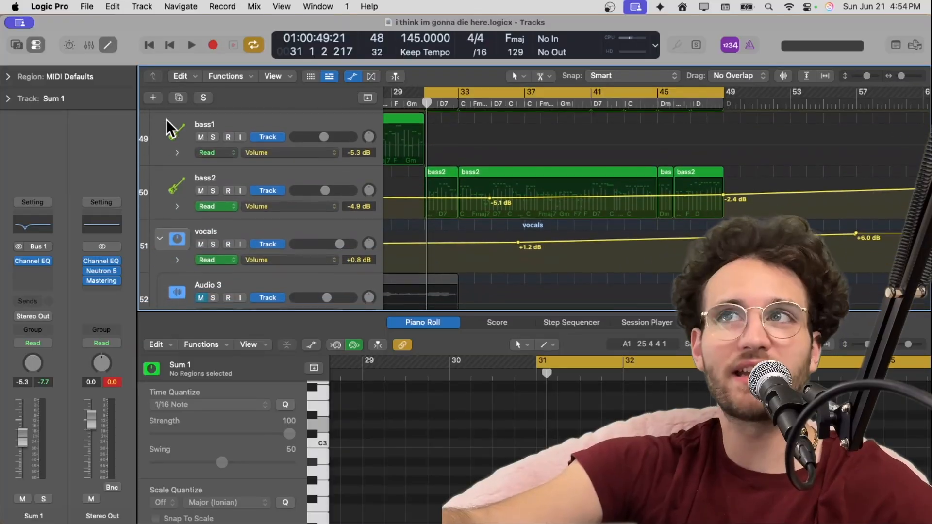
scroll(326, 304, down, 3)
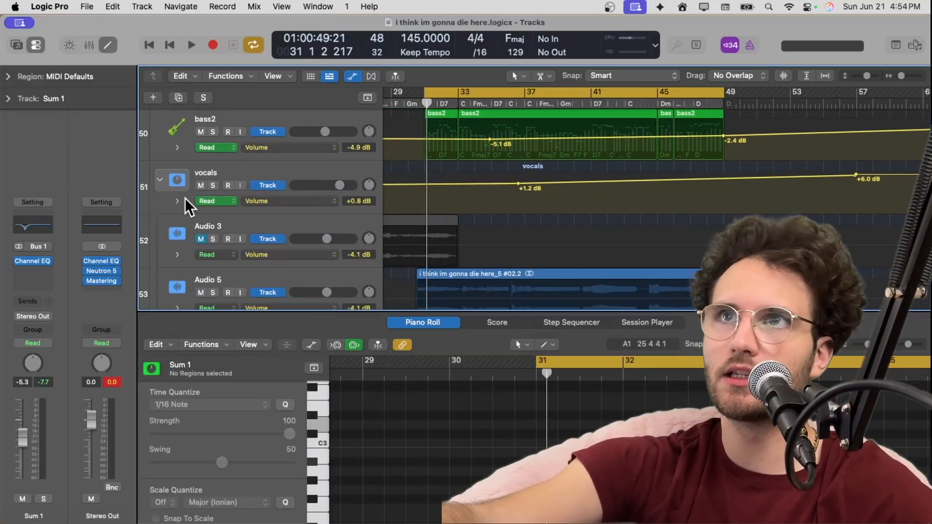
scroll(185, 198, up, 5)
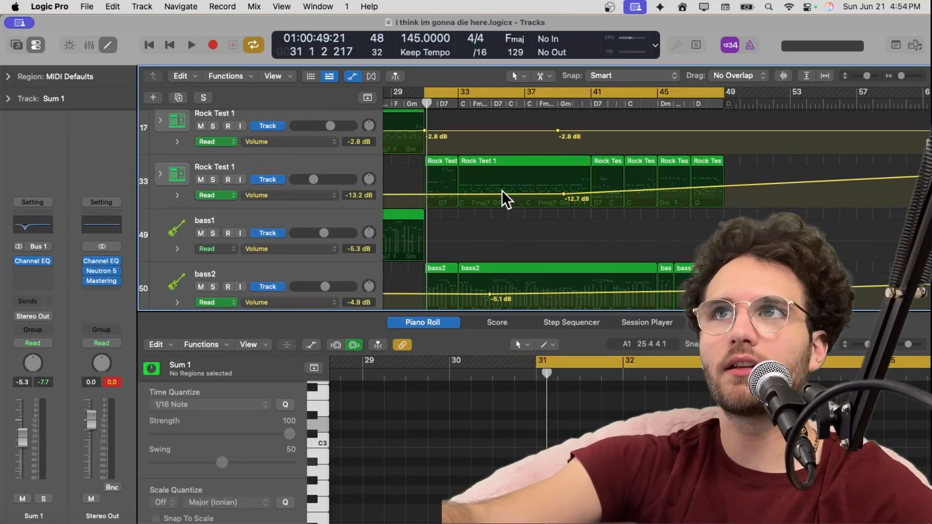
- Set the cycle range to bars 41 through 49, and briefly play the start of that section
drag(614, 94, 729, 99)
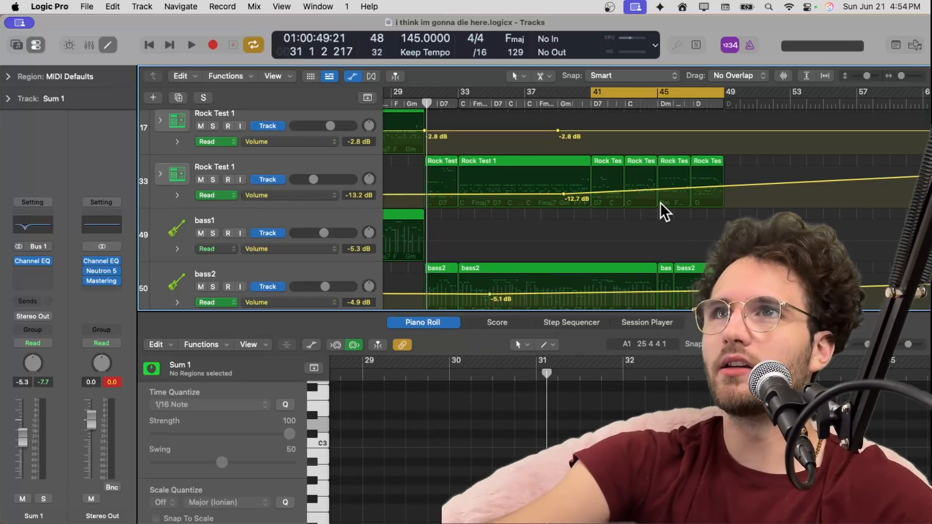
scroll(660, 203, down, 3)
scroll(660, 204, down, 1)
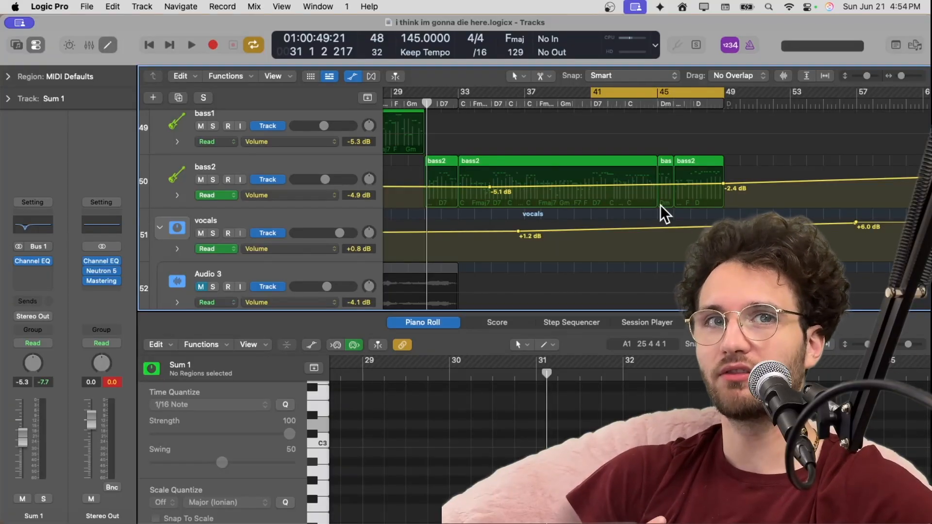
key(space)
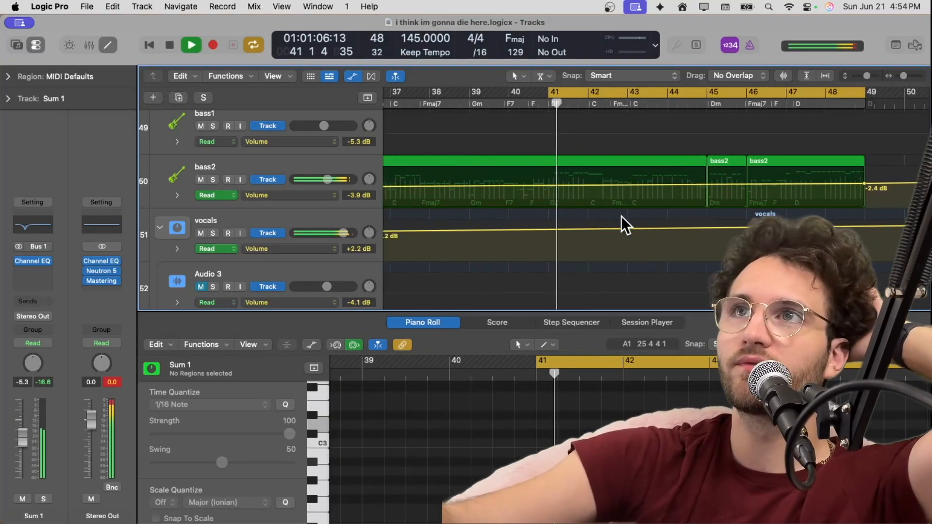
scroll(622, 216, up, 5)
key(space)
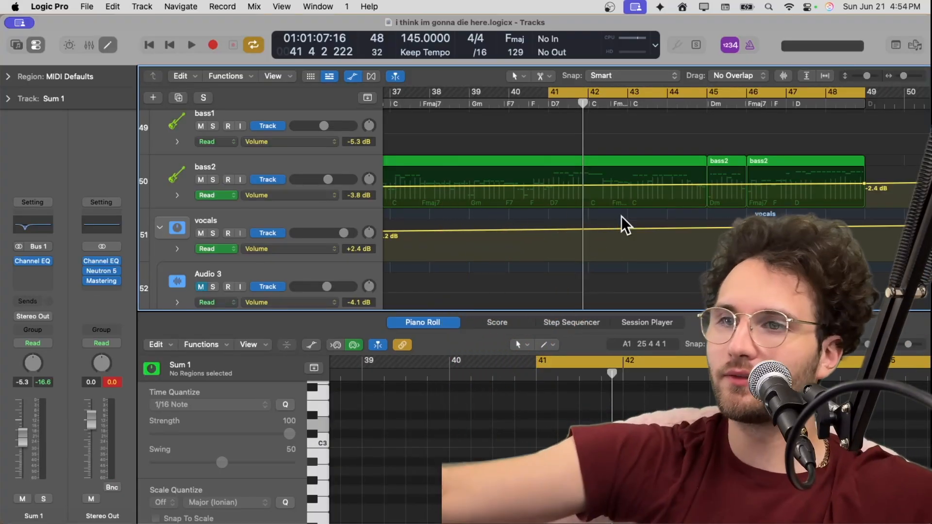
- Collapse the vocals track stack and return to the start of the track list
scroll(525, 210, down, 3)
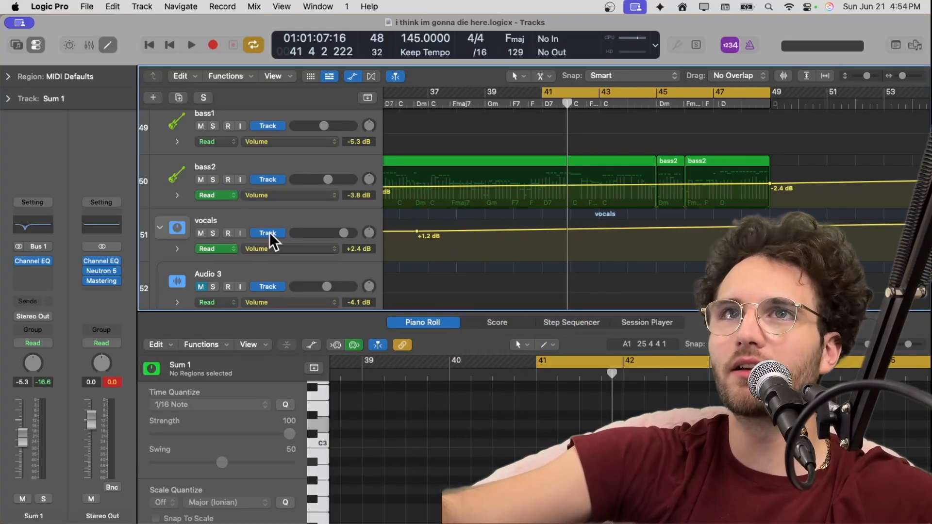
click(147, 237)
click(159, 228)
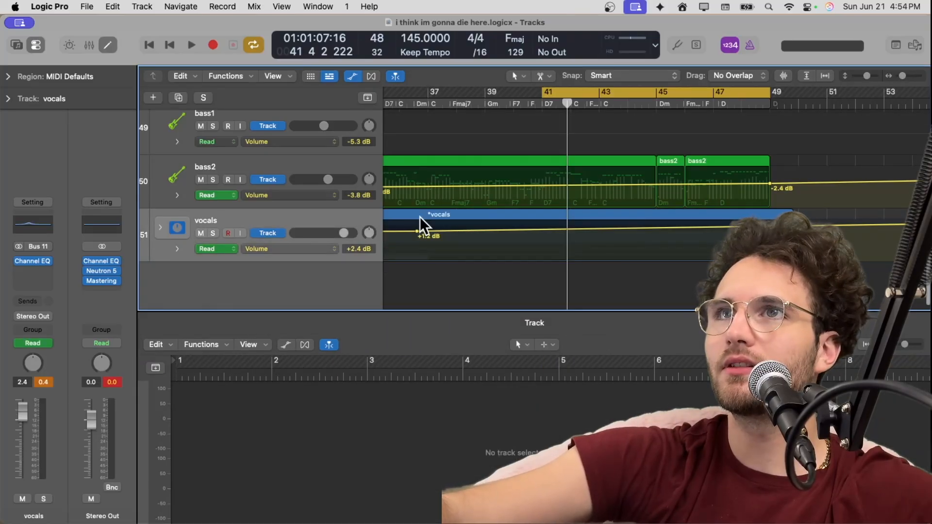
scroll(420, 216, down, 2)
scroll(420, 216, up, 15)
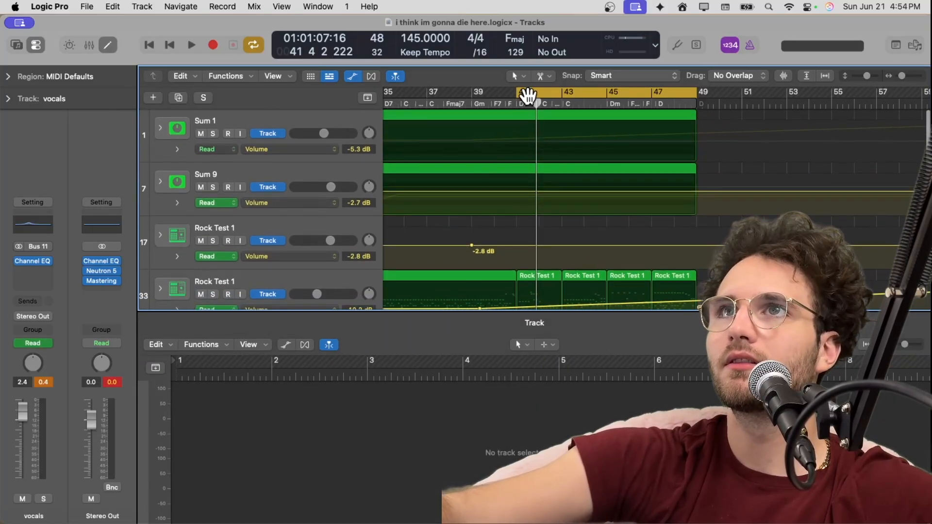
- Turn off cycle mode and play the song from bar 31, stopping at bar 49
key(c)
scroll(486, 116, left, 5)
click(466, 104)
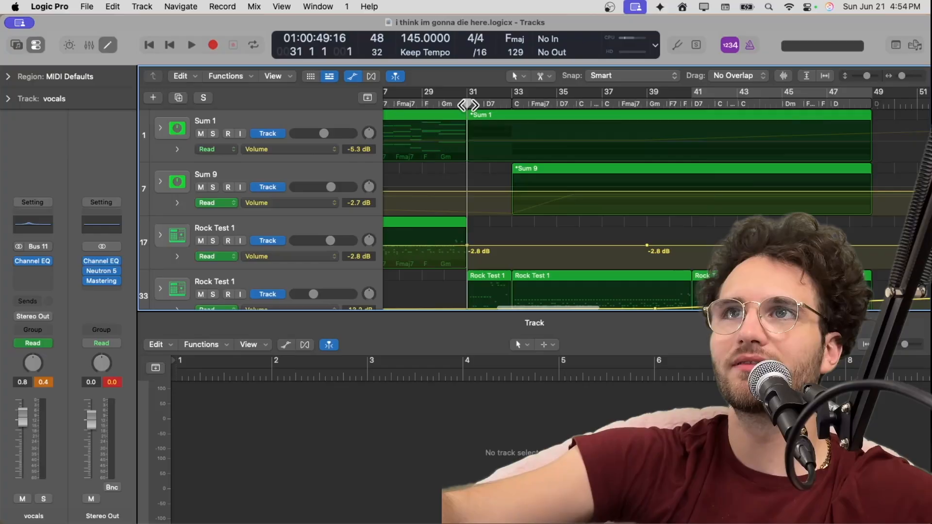
key(space)
scroll(467, 106, up, 3)
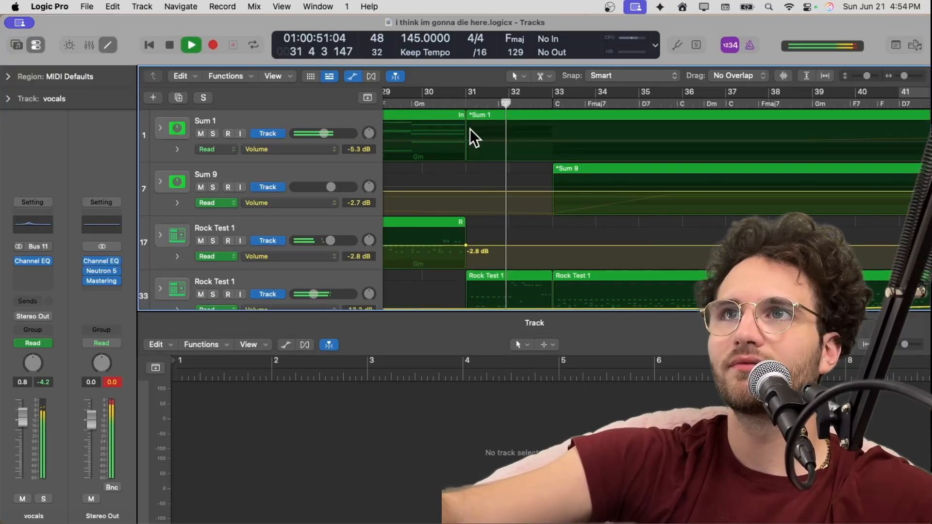
scroll(470, 130, down, 2)
scroll(469, 129, right, 2)
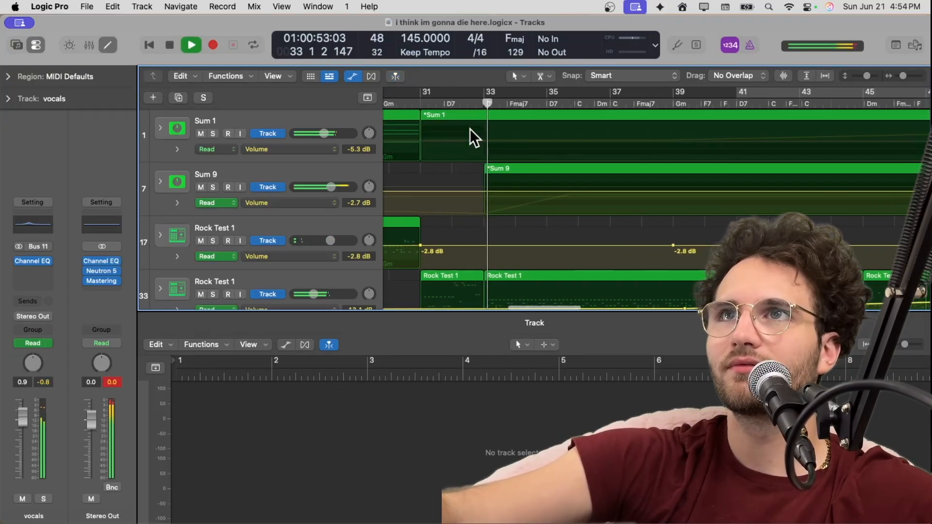
scroll(469, 129, down, 3)
scroll(470, 128, down, 2)
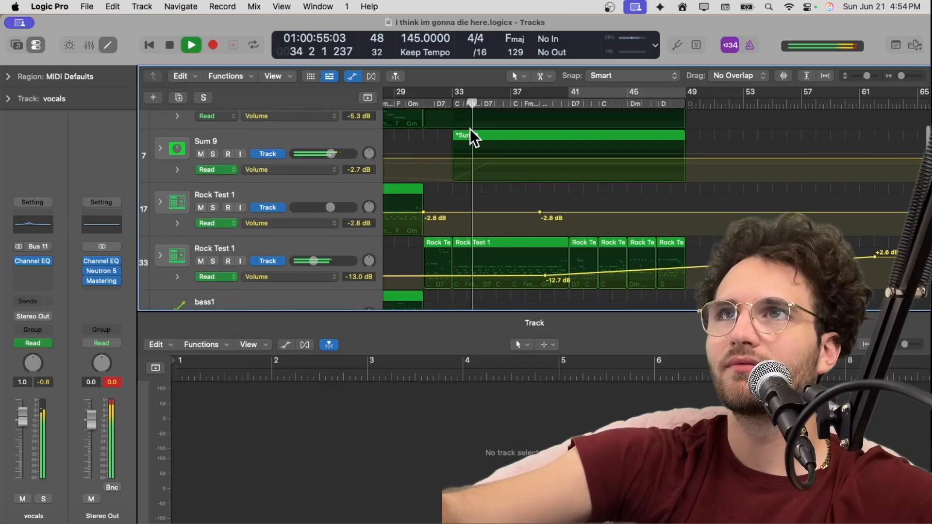
scroll(469, 128, down, 2)
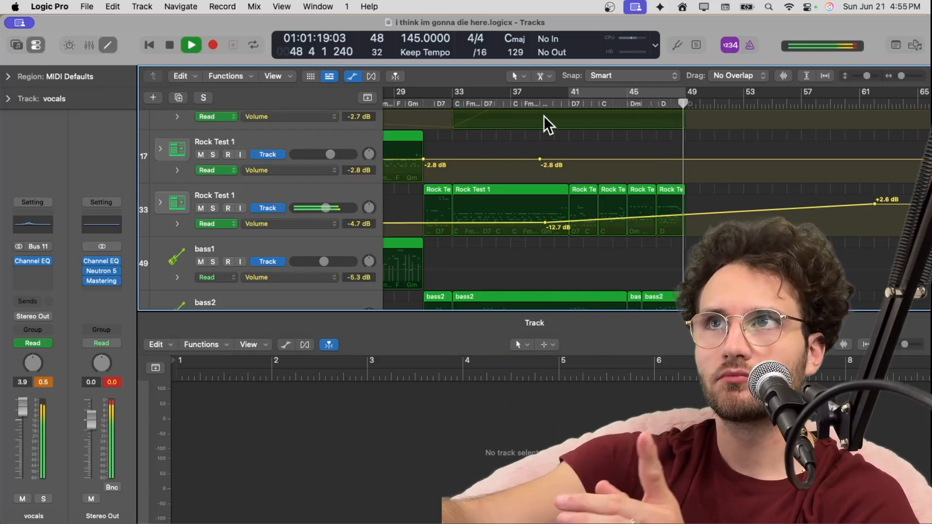
key(space)
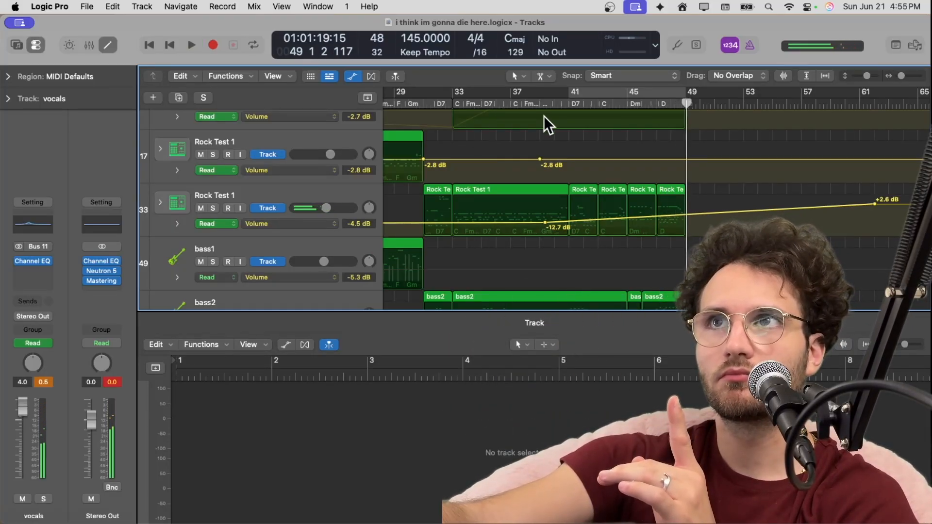
scroll(573, 167, left, 1)
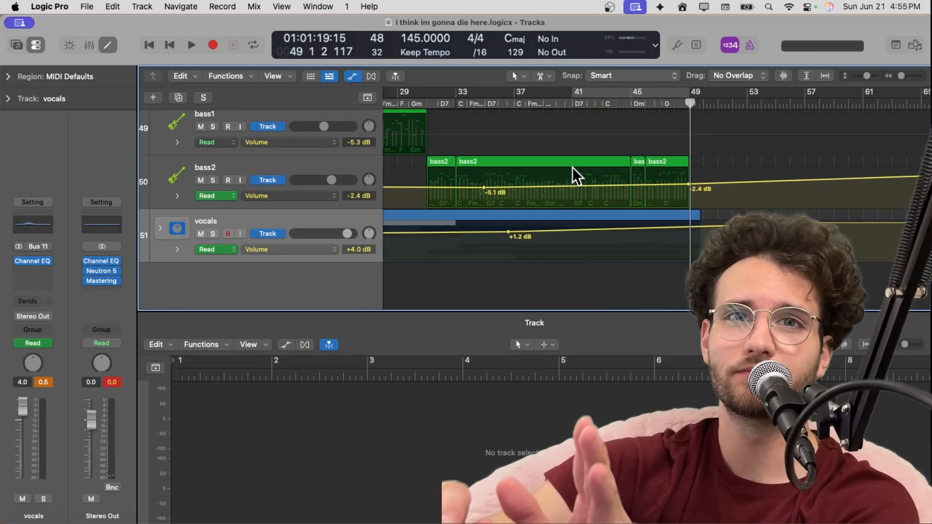
scroll(572, 167, up, 3)
scroll(573, 167, up, 3)
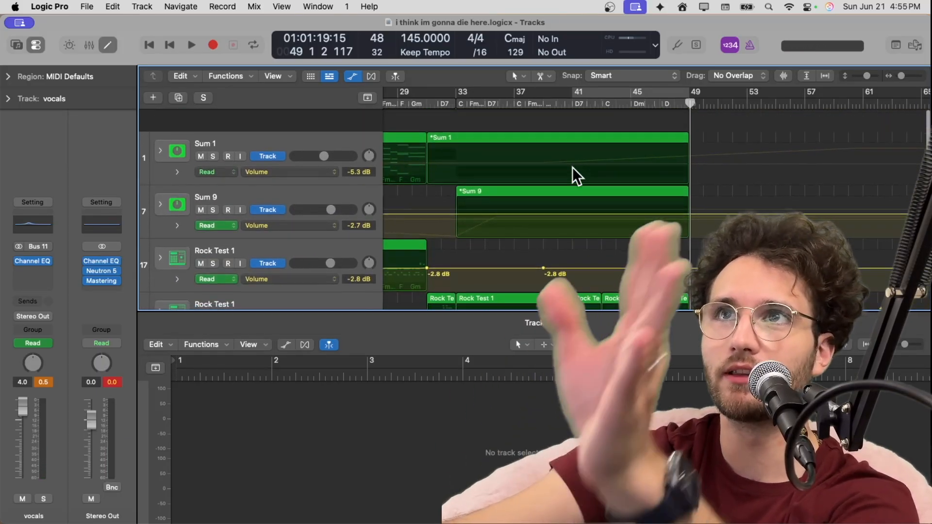